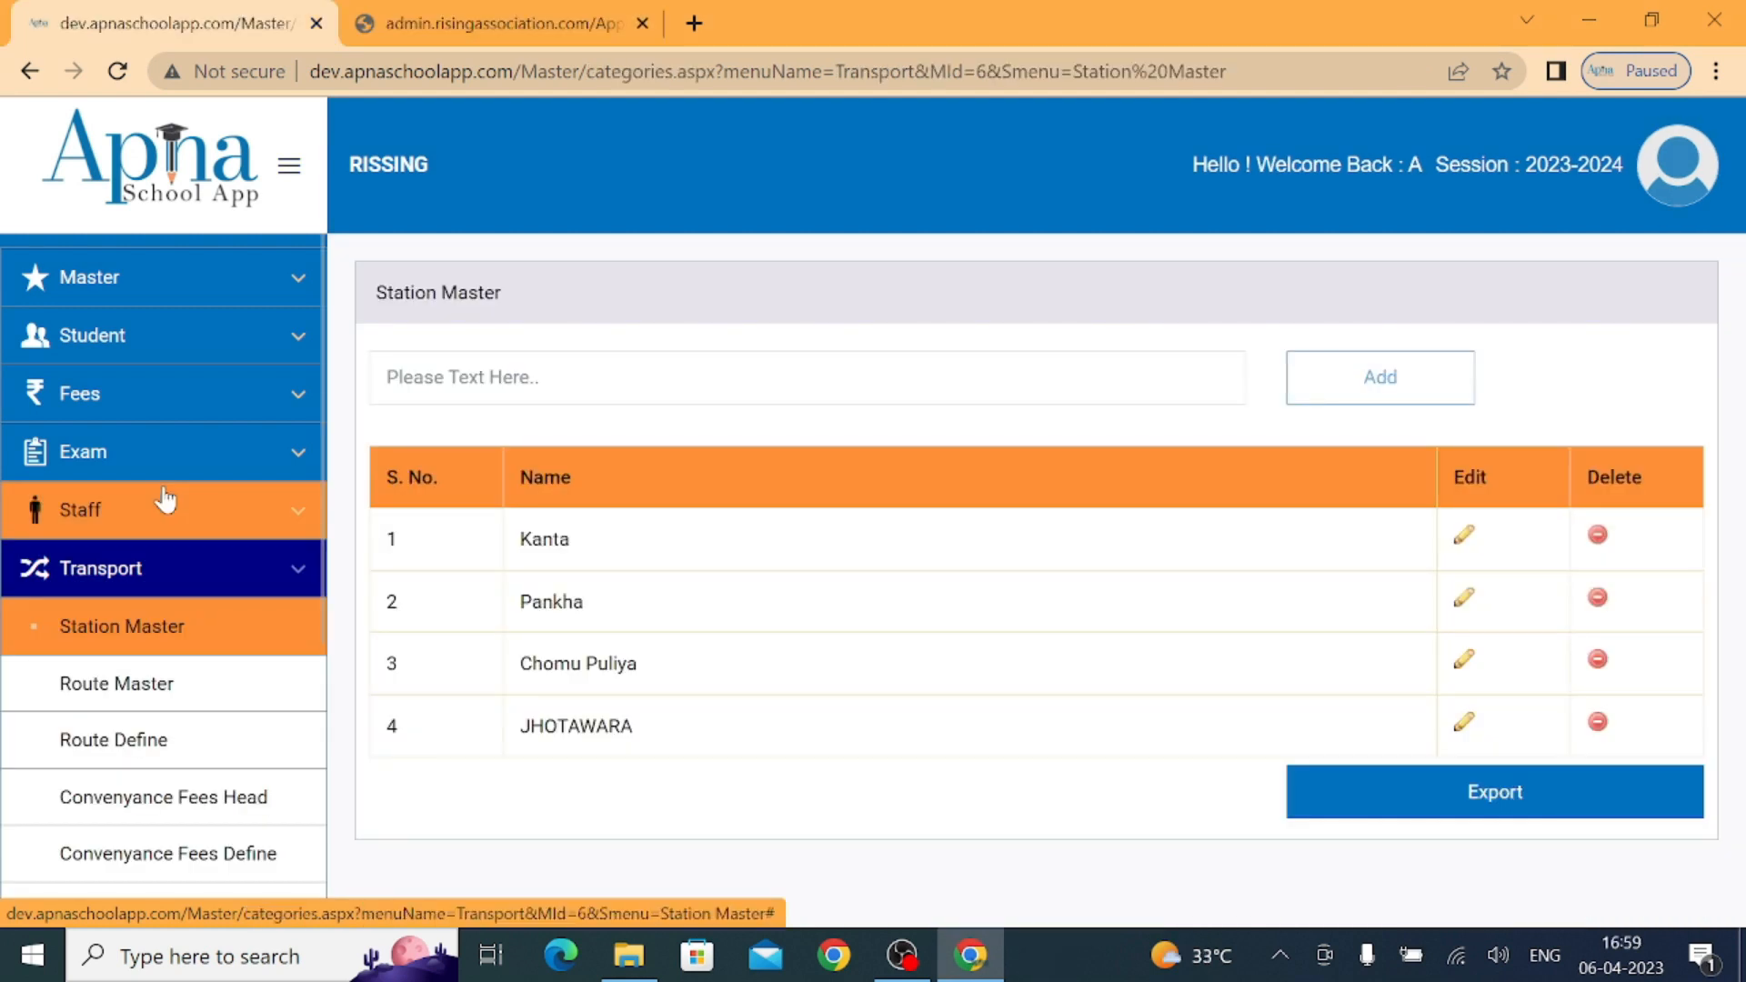
- Add a station named "jhotwara pilya" to the Station Master list
scroll(173, 505, "down", 3)
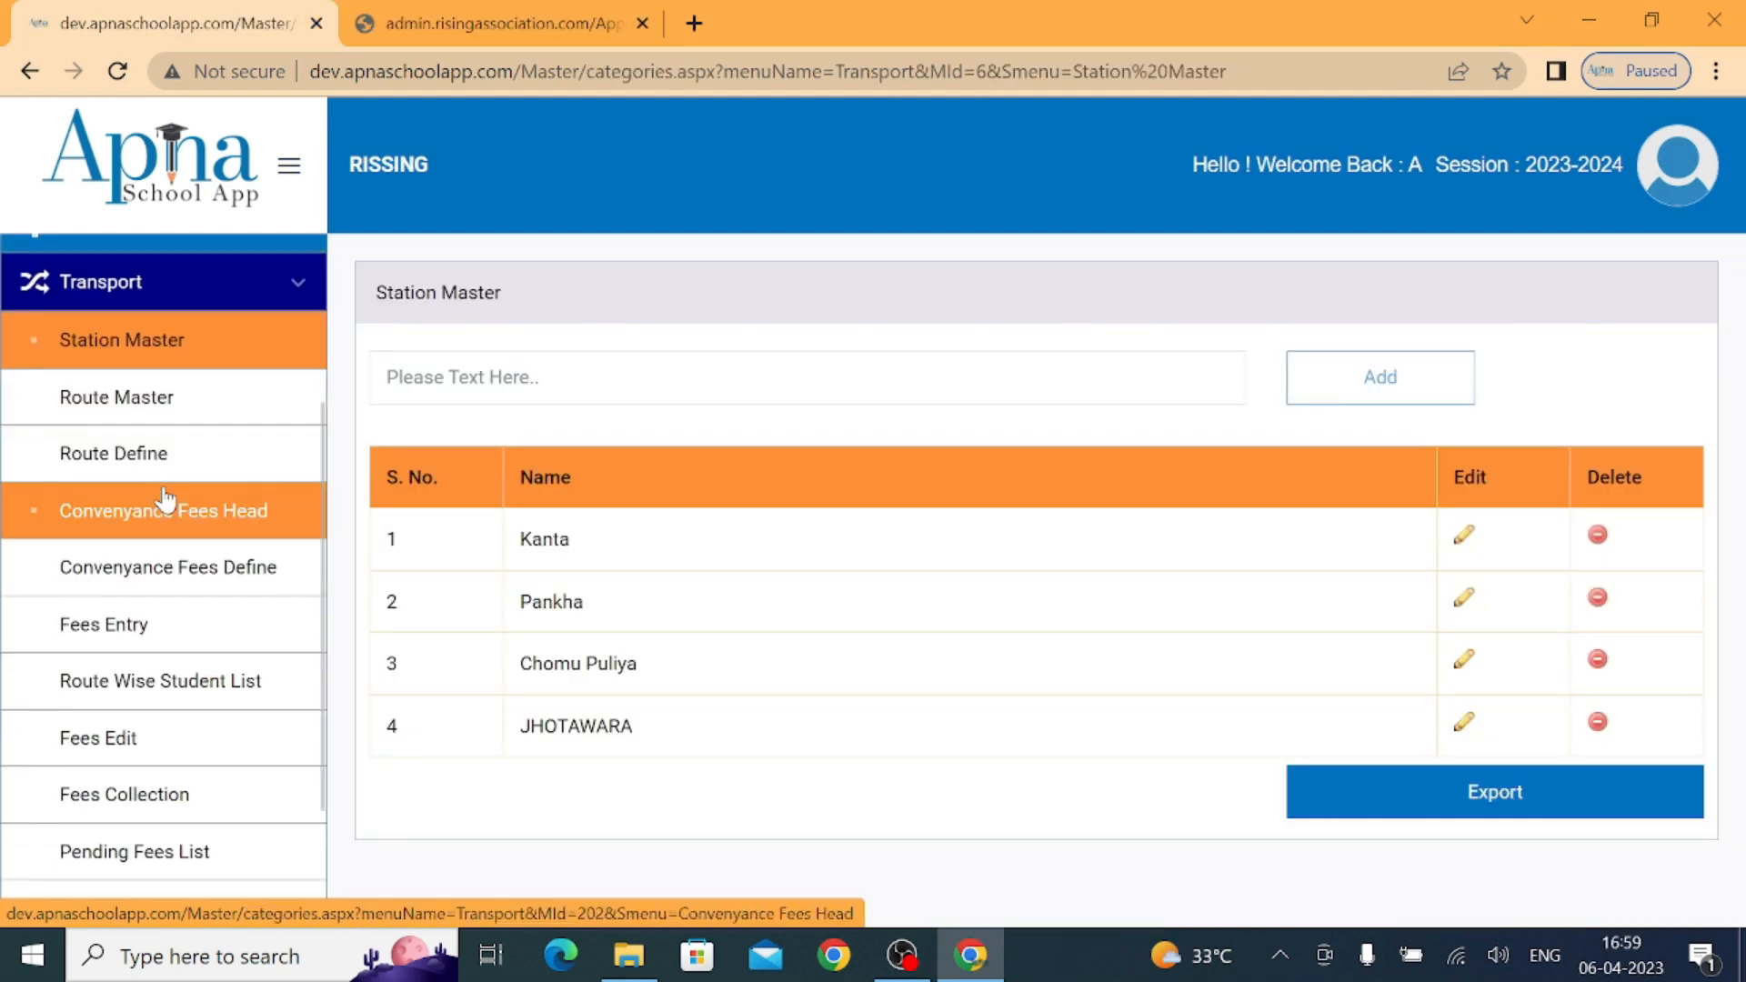
scroll(171, 502, "up", 3)
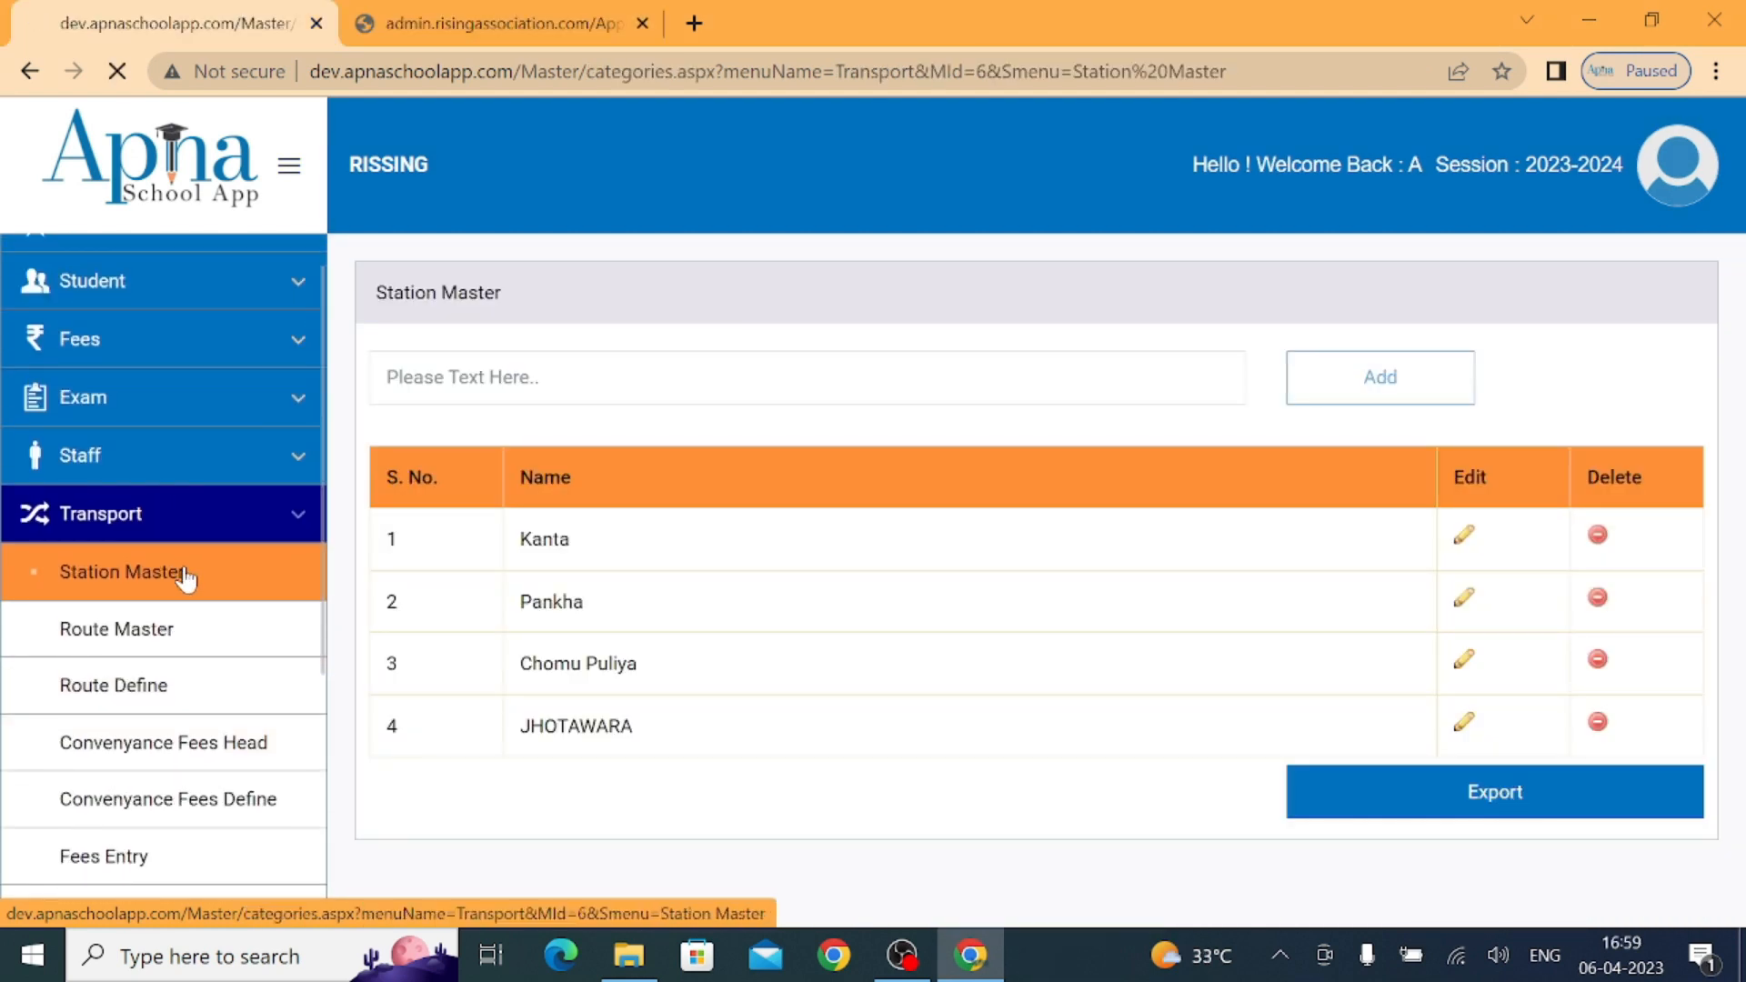
scroll(183, 573, "up", 1)
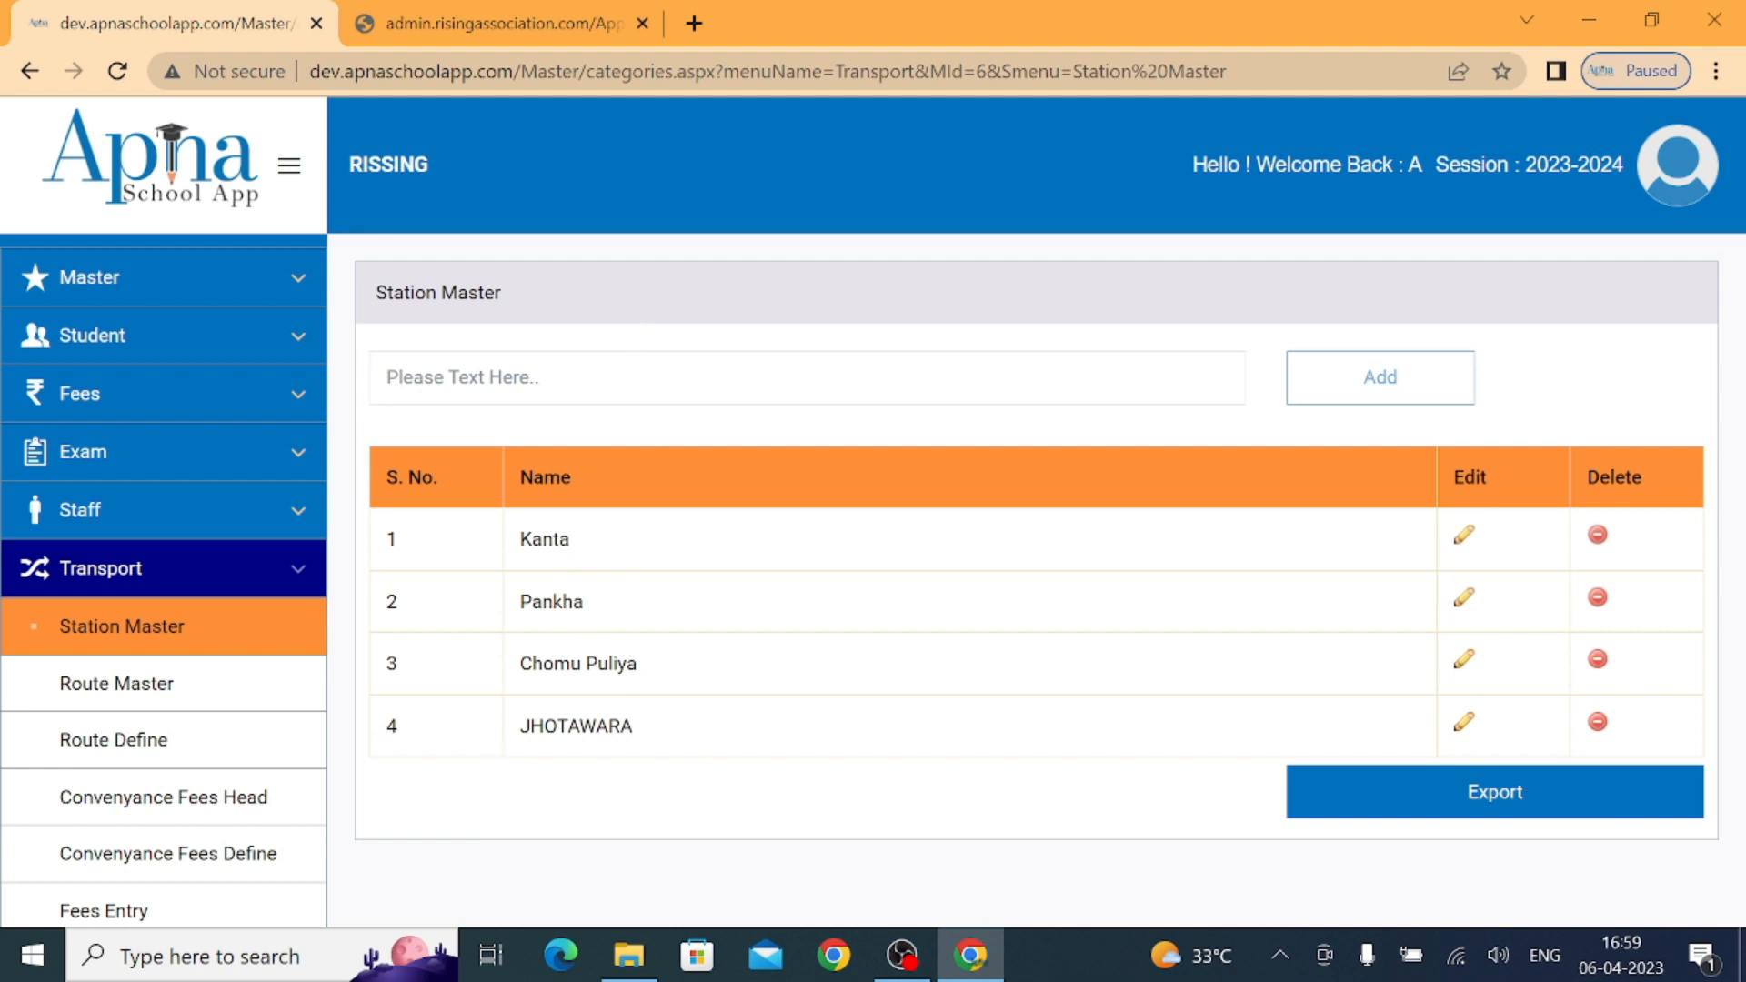
left_click(640, 378)
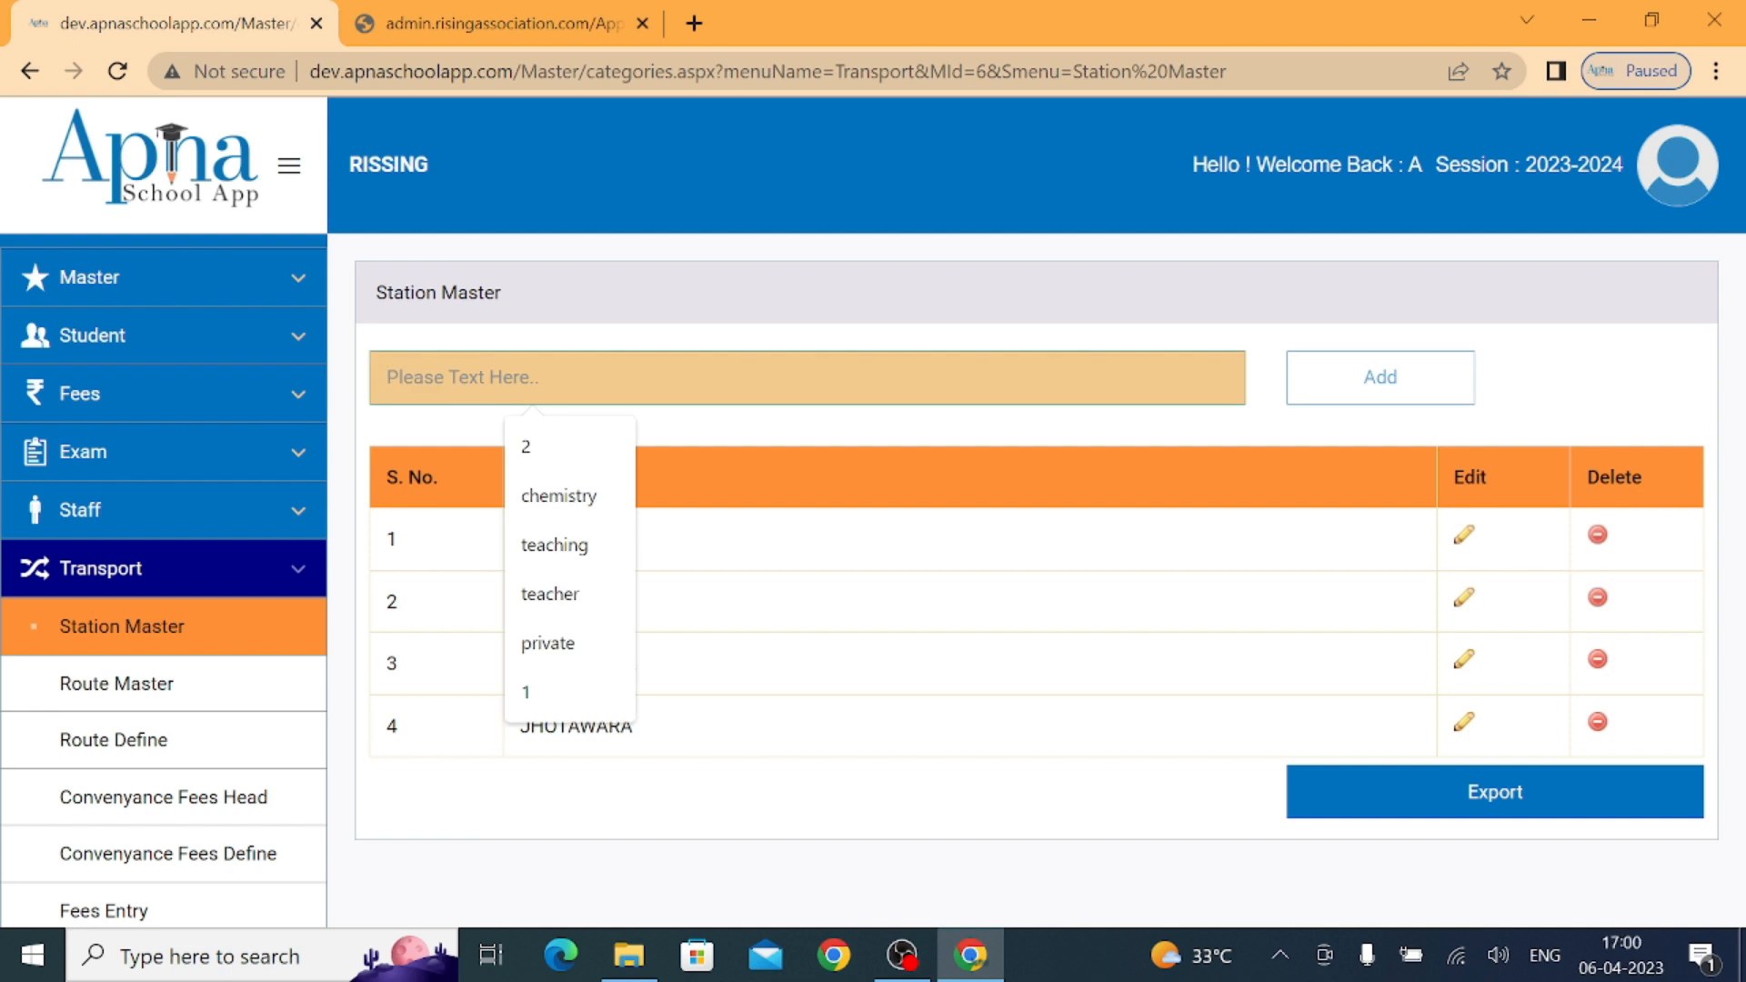
type("jhotwara pilya")
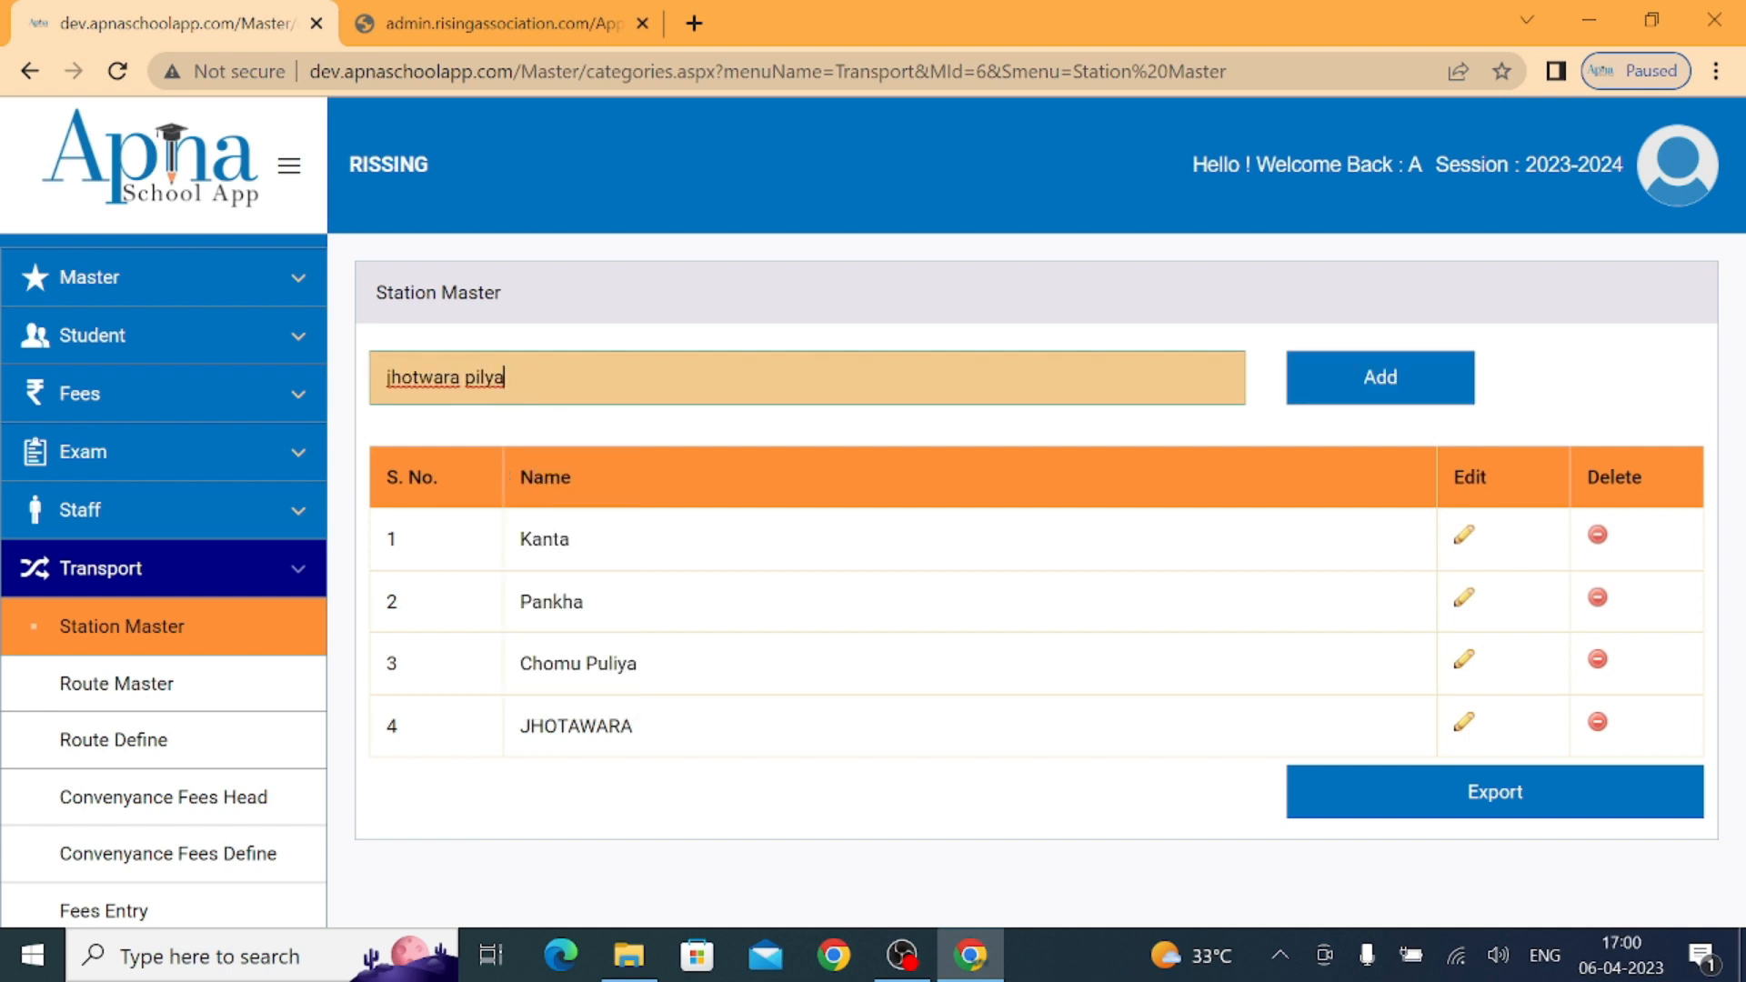
left_click(1380, 380)
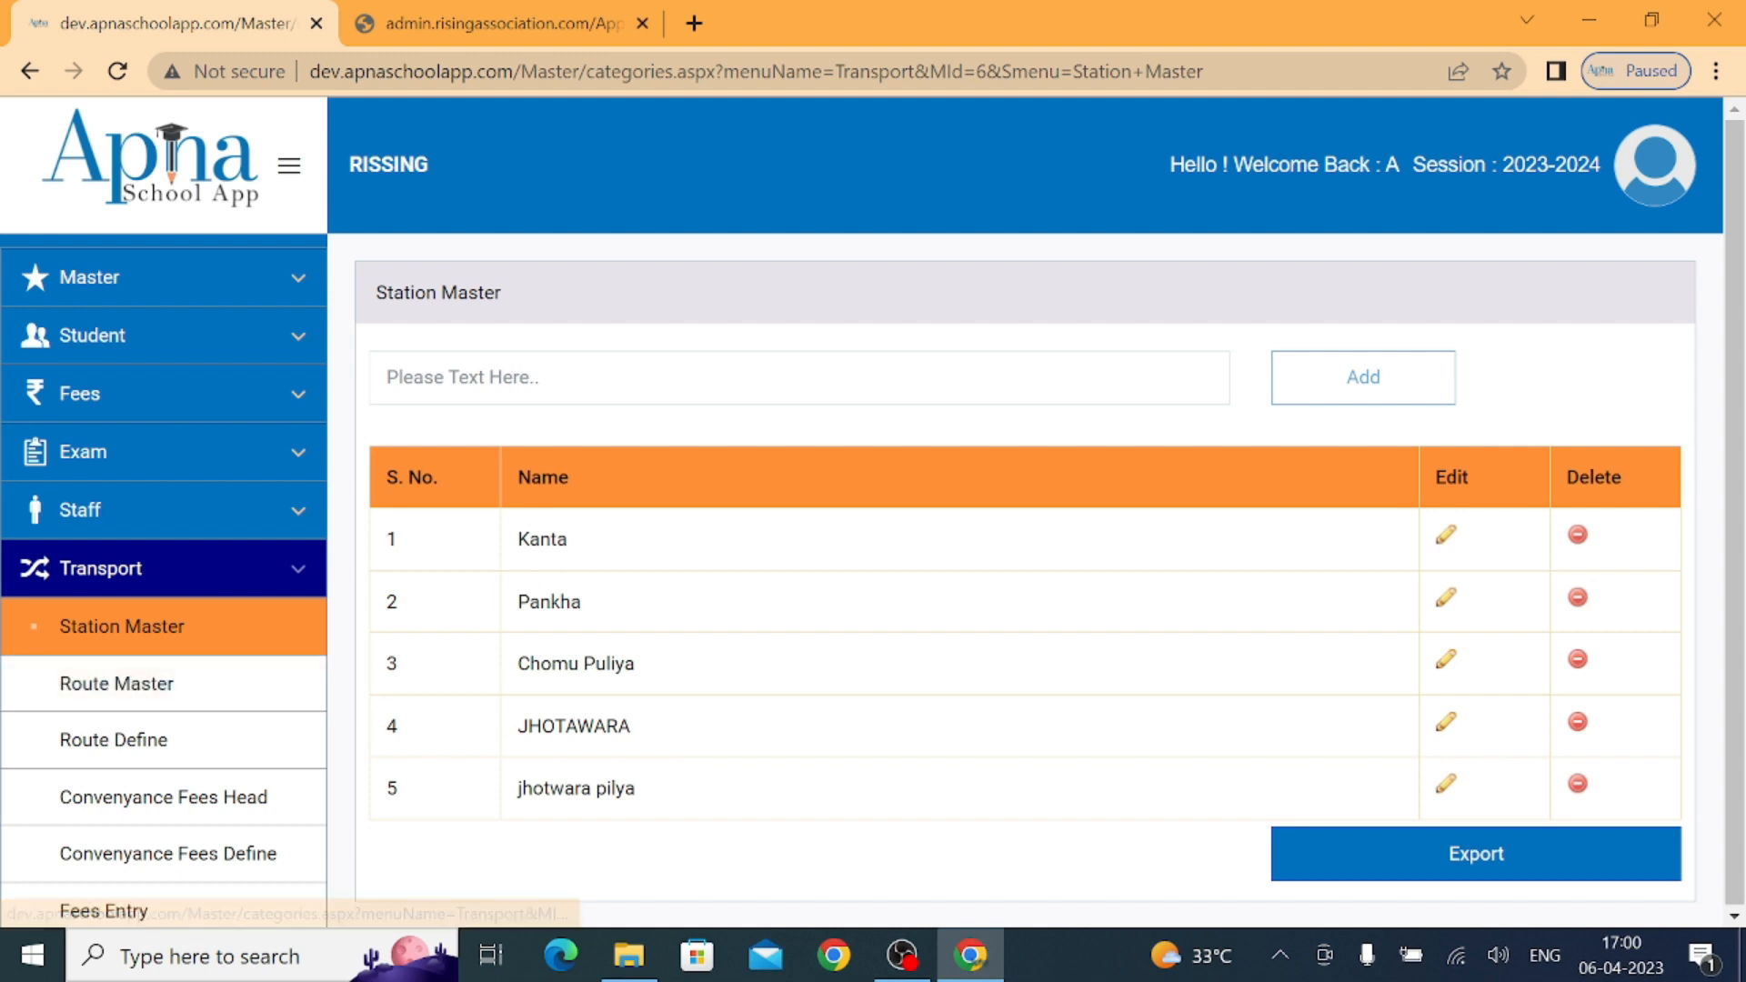
- Add a route named "xyz" to the Route Master list
left_click(246, 706)
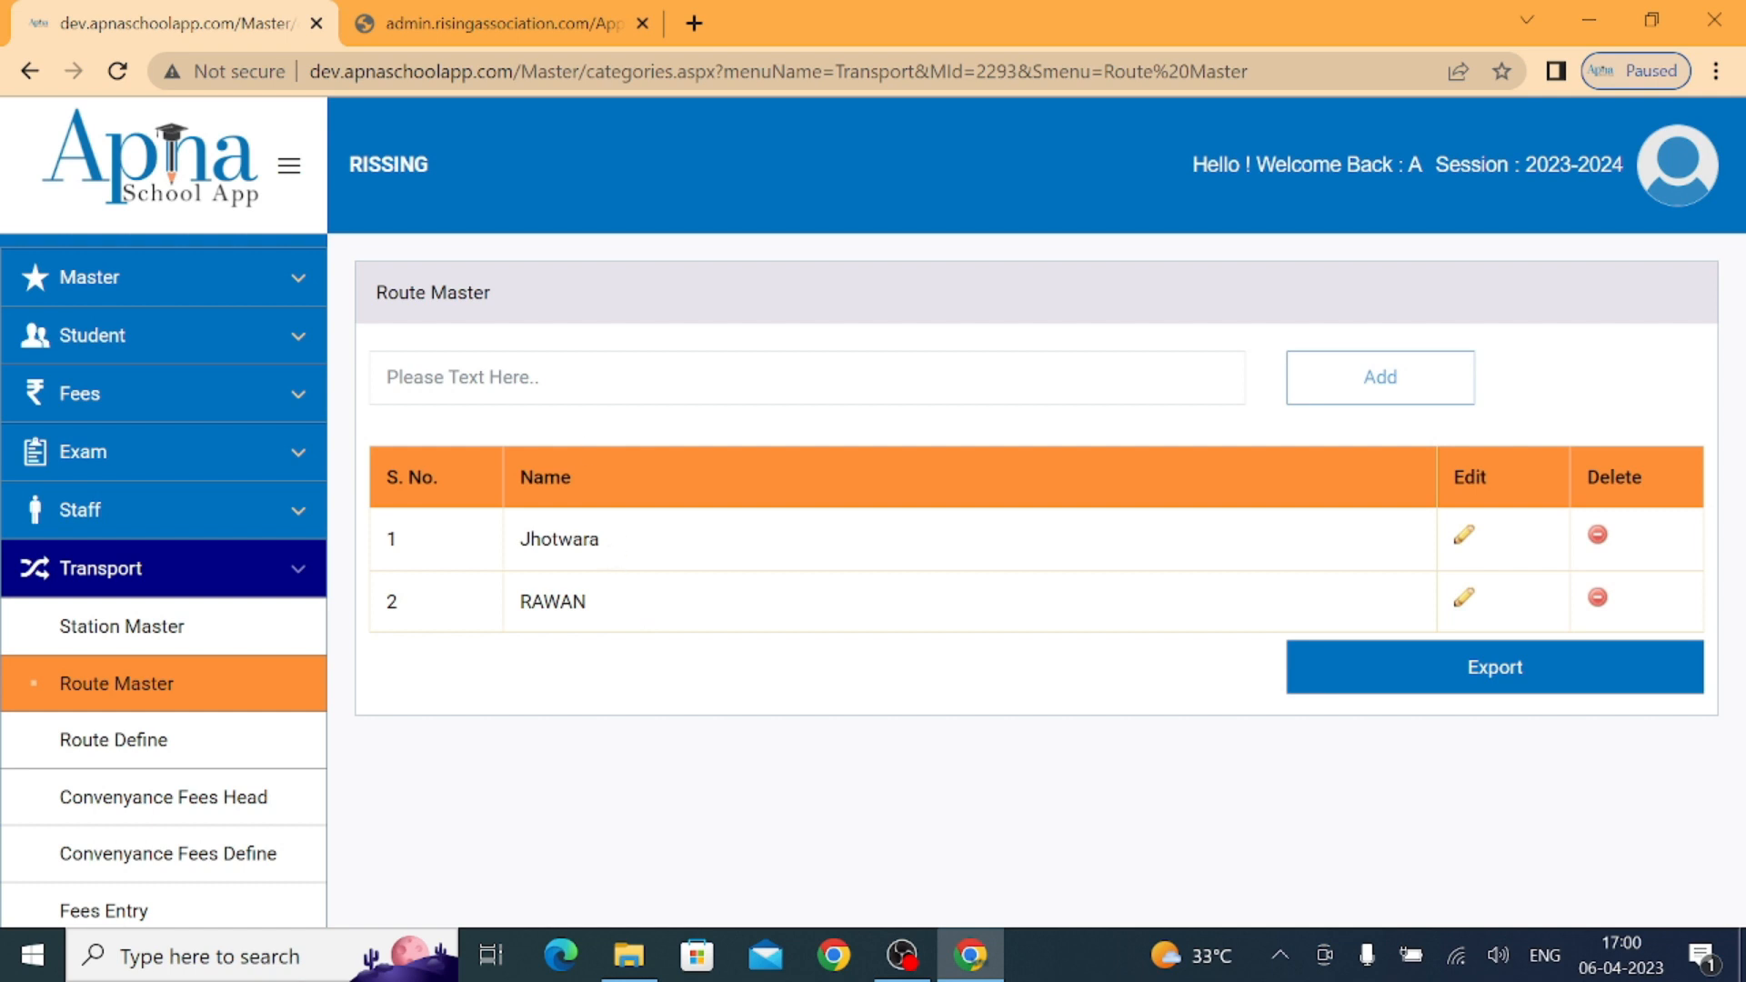
left_click(637, 378)
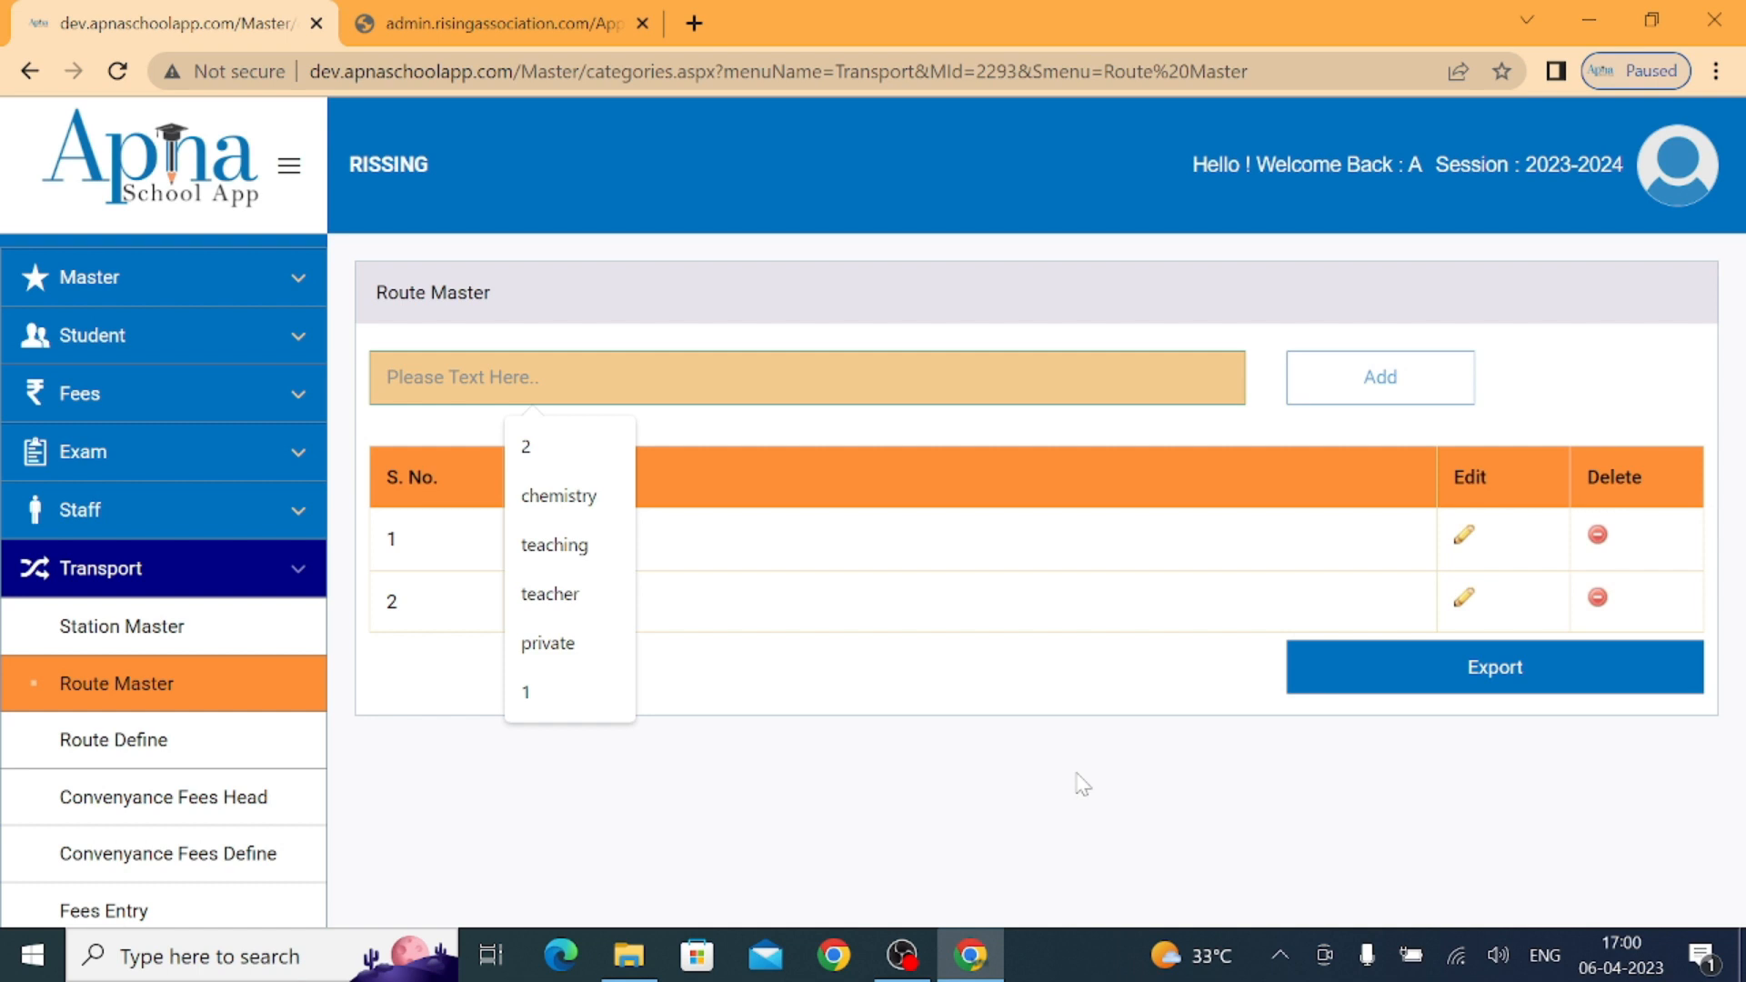
type("xyz")
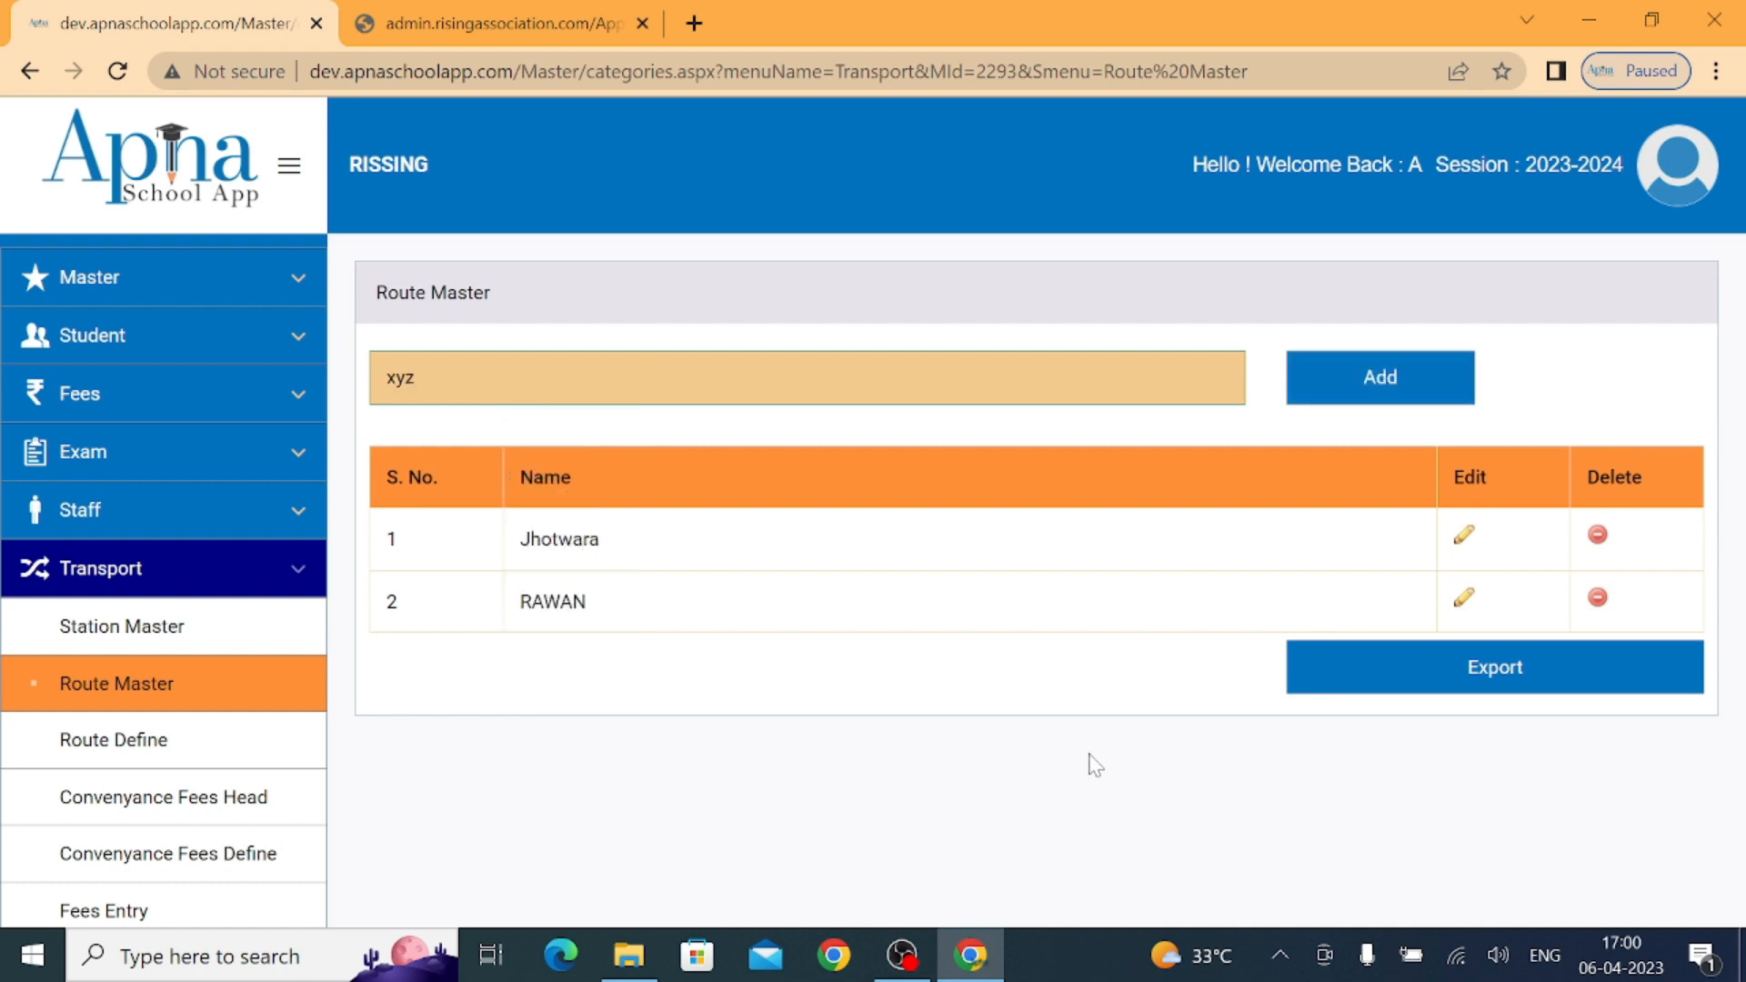
left_click(1337, 400)
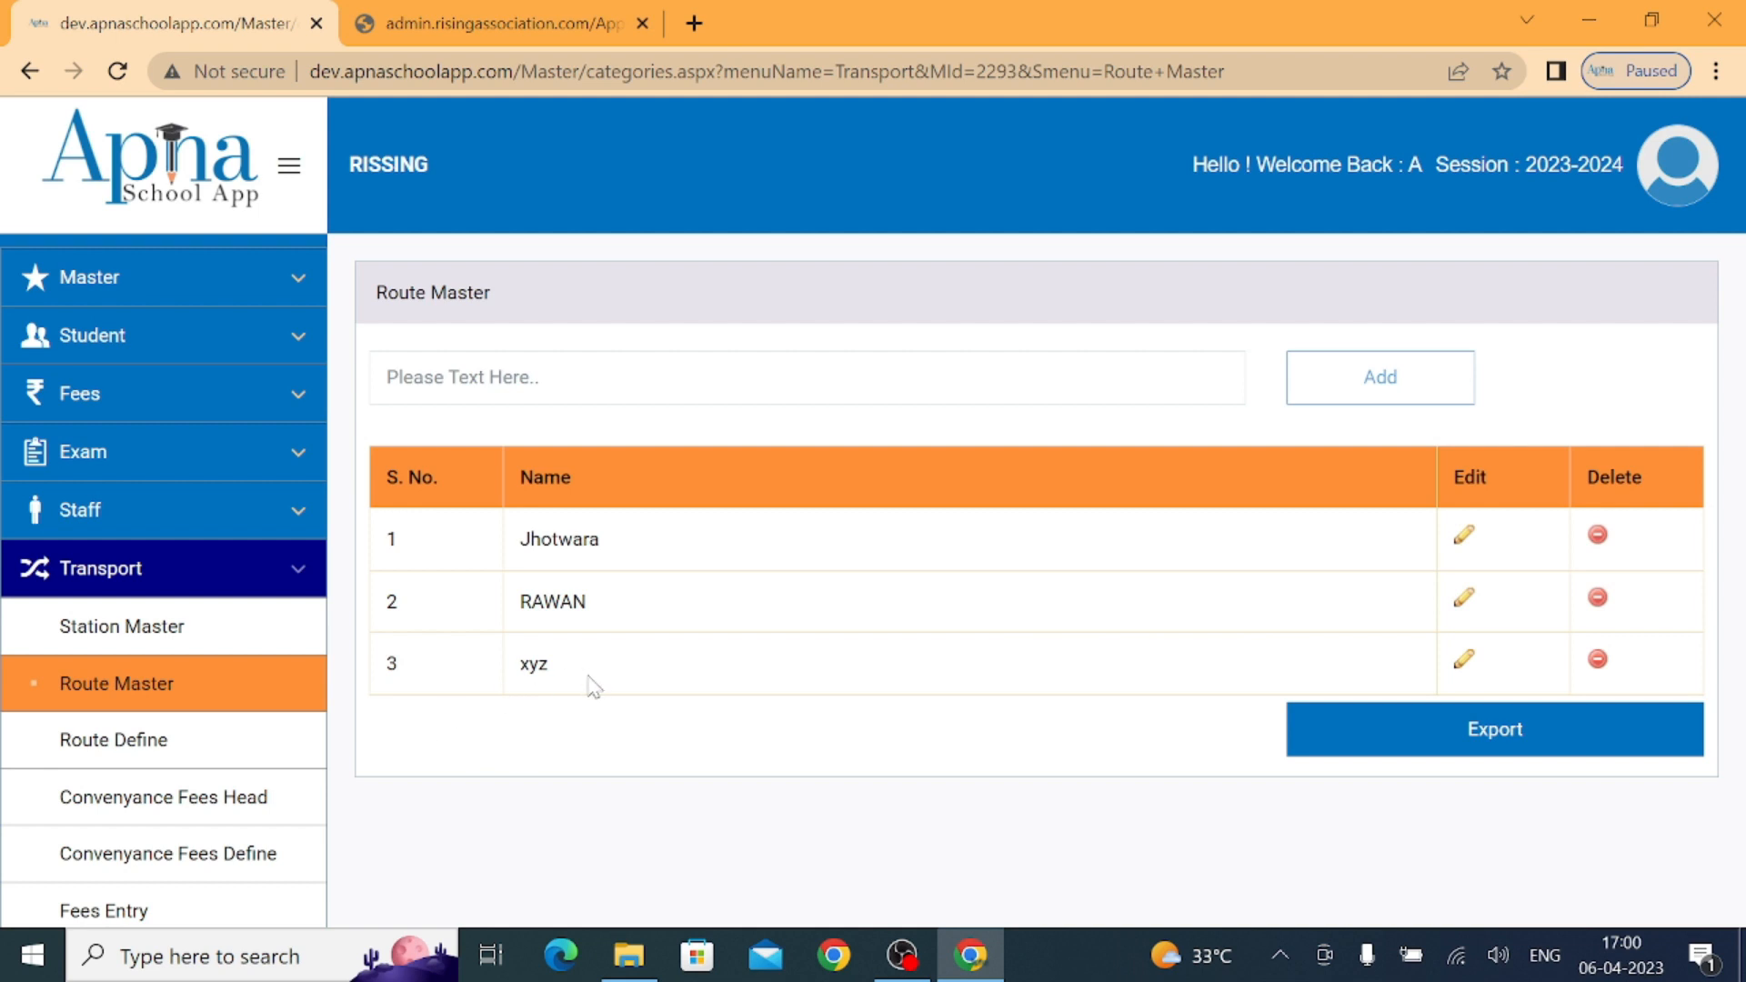
- In Route Define, include the jhotwara pilya station in the Jhotwara route and save the route
left_click(176, 764)
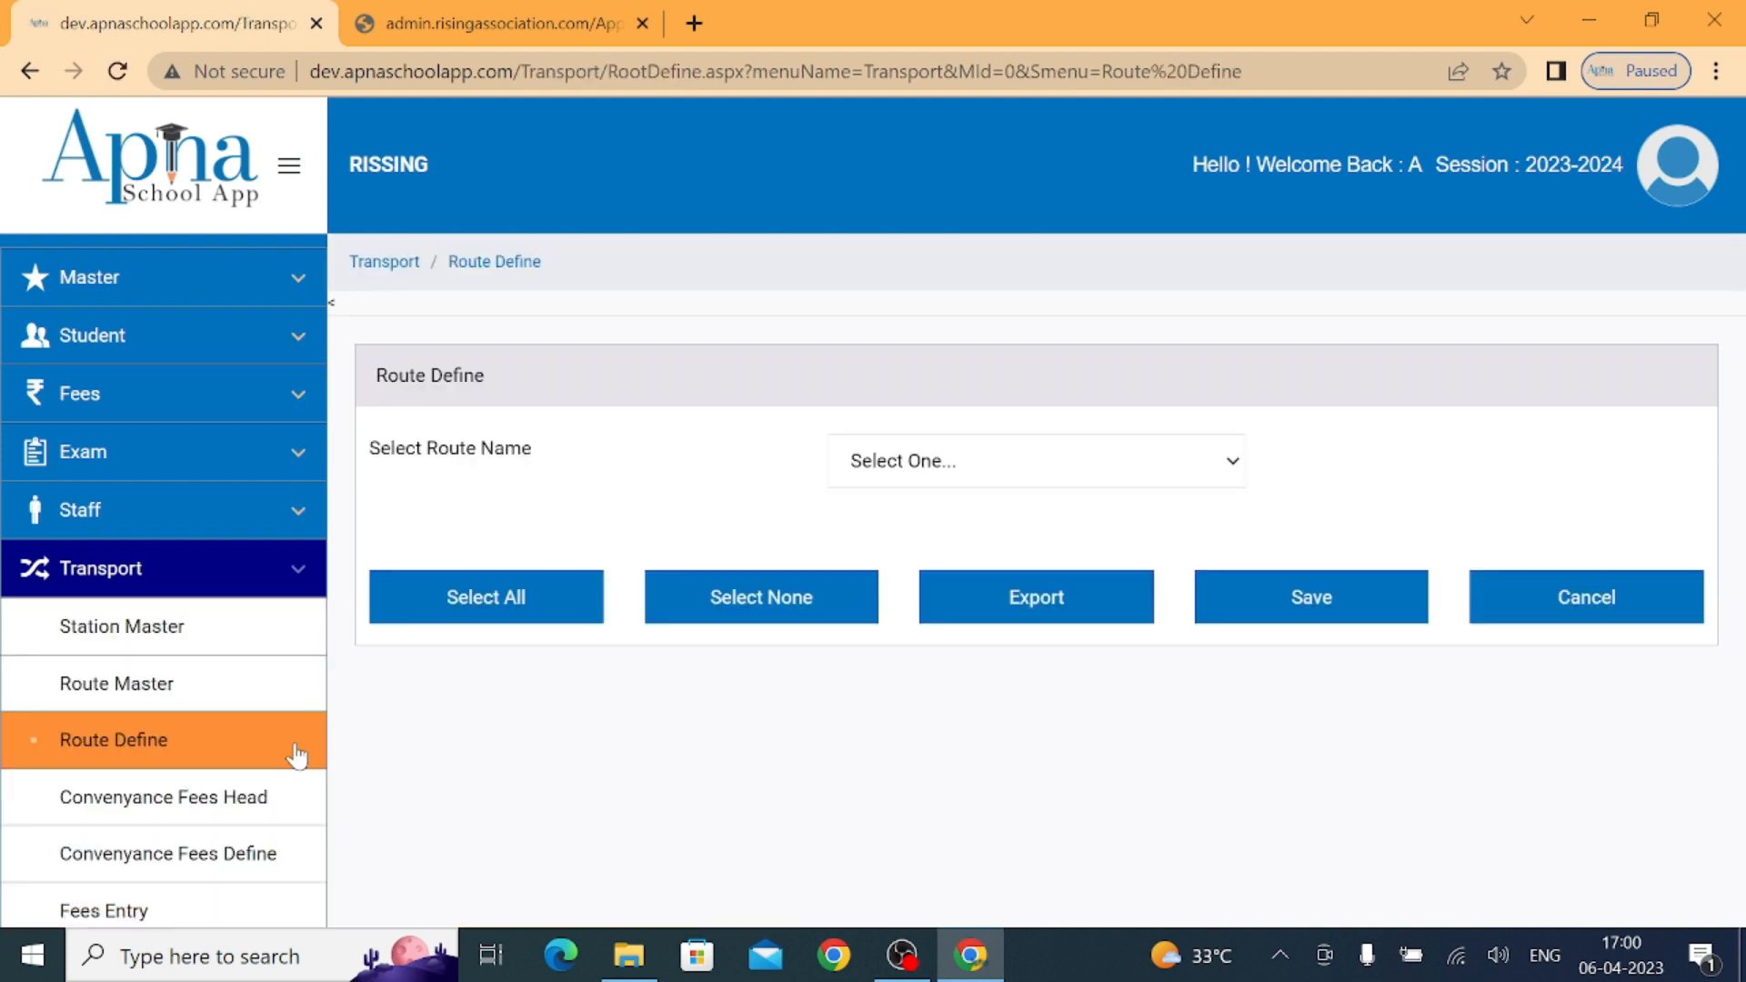
left_click(960, 468)
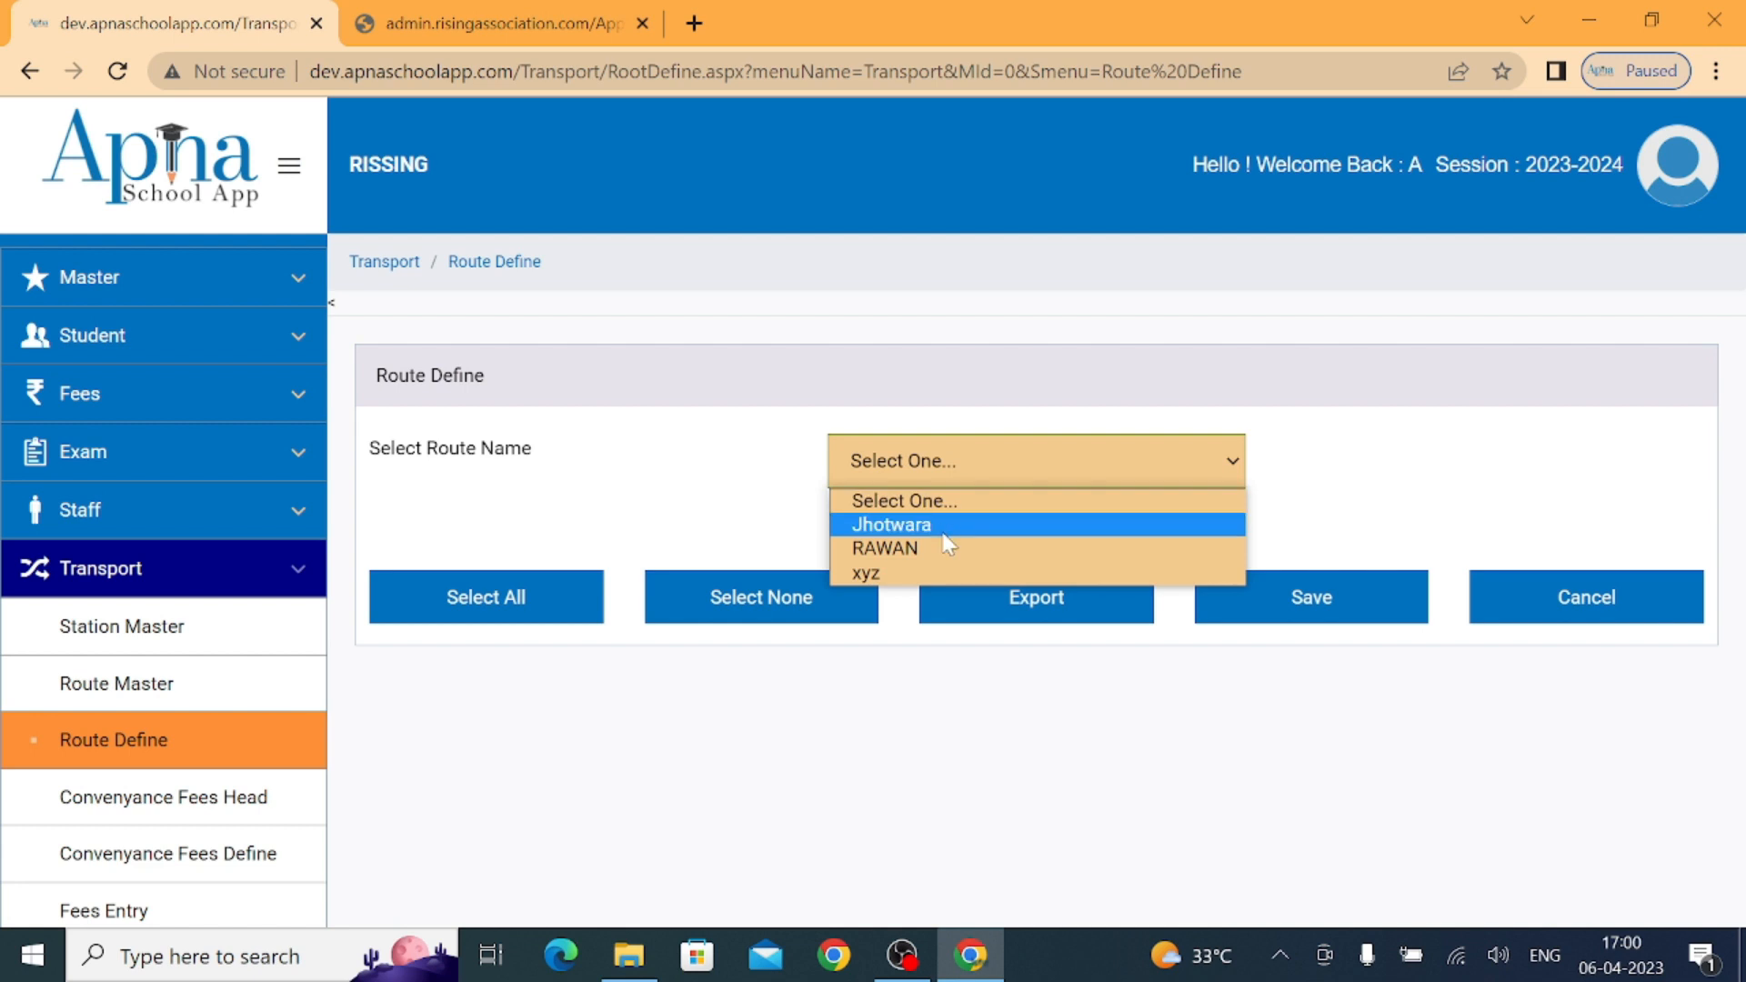
left_click(943, 534)
scroll(733, 661, "down", 1)
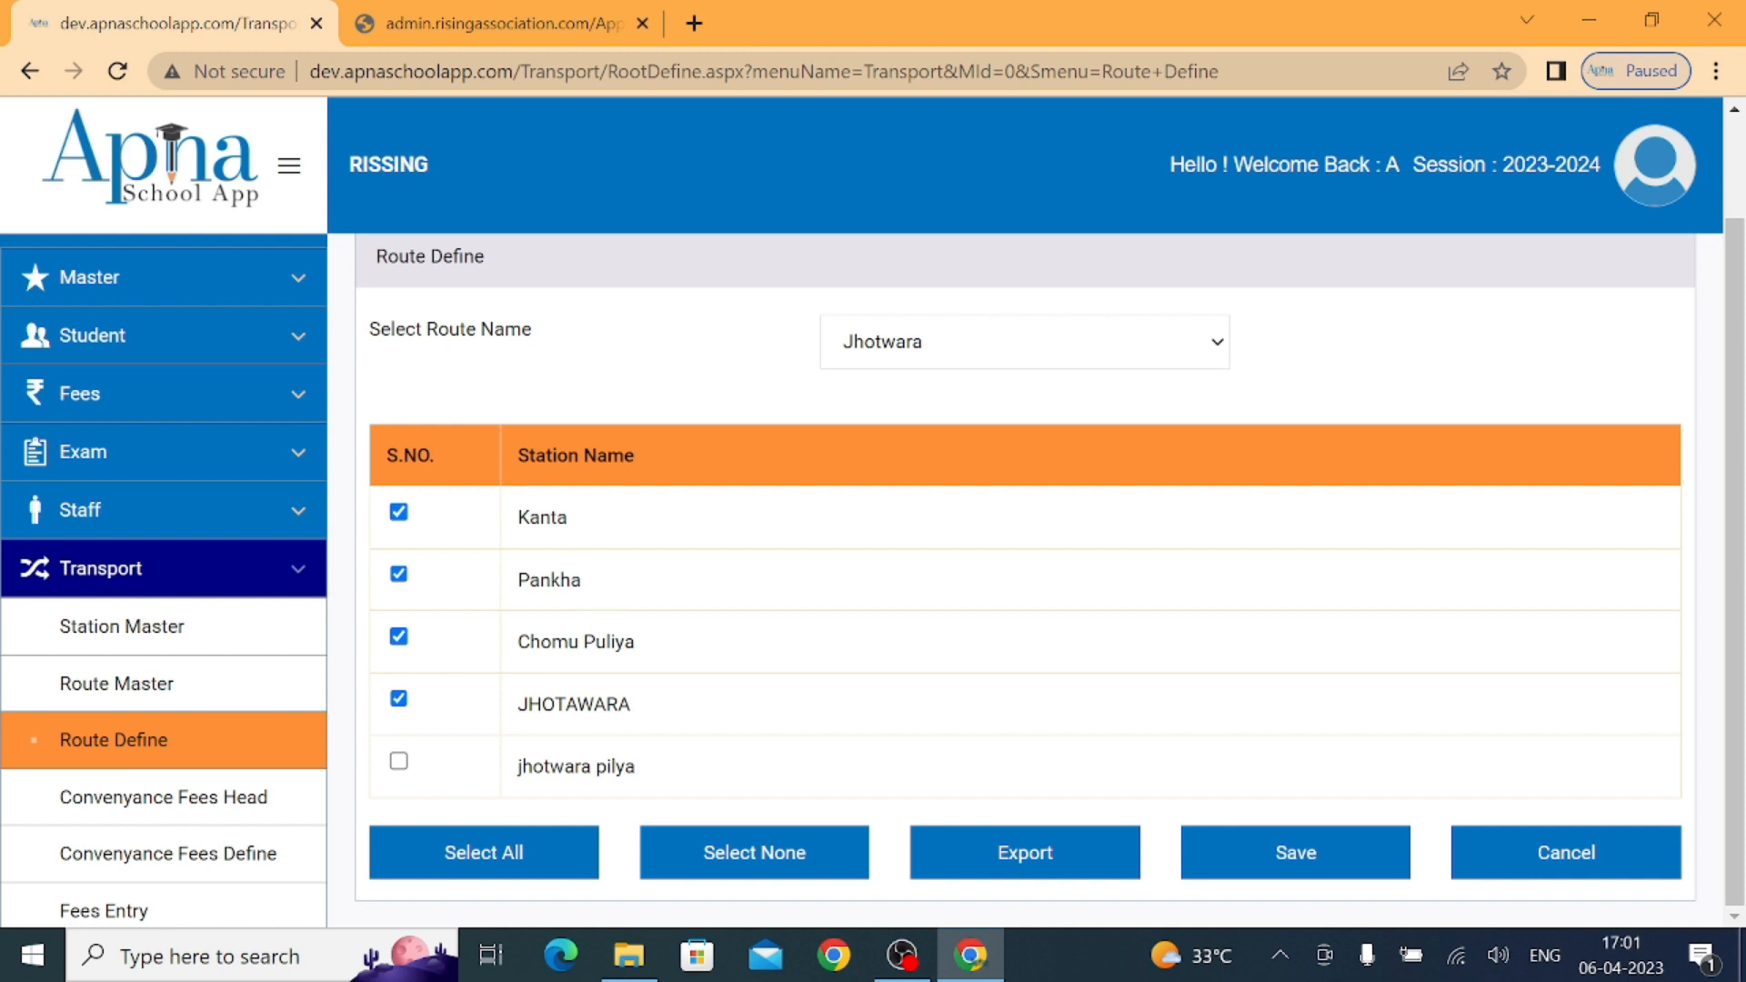
left_click(399, 761)
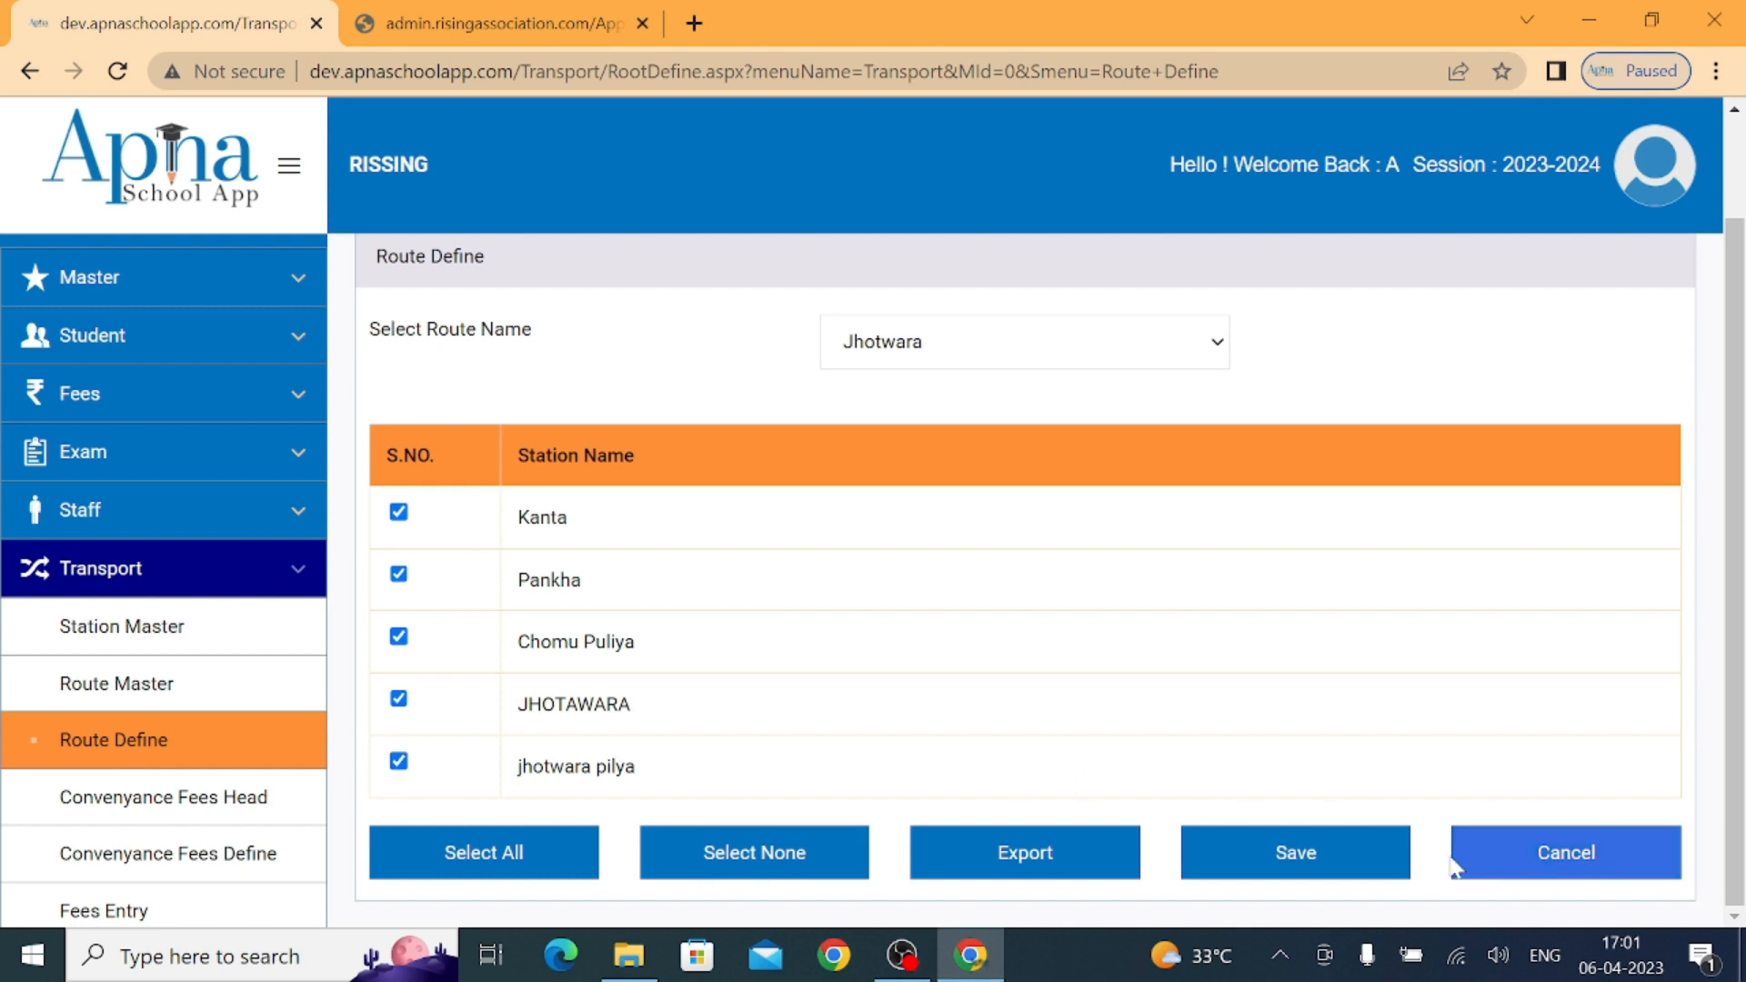
left_click(1312, 864)
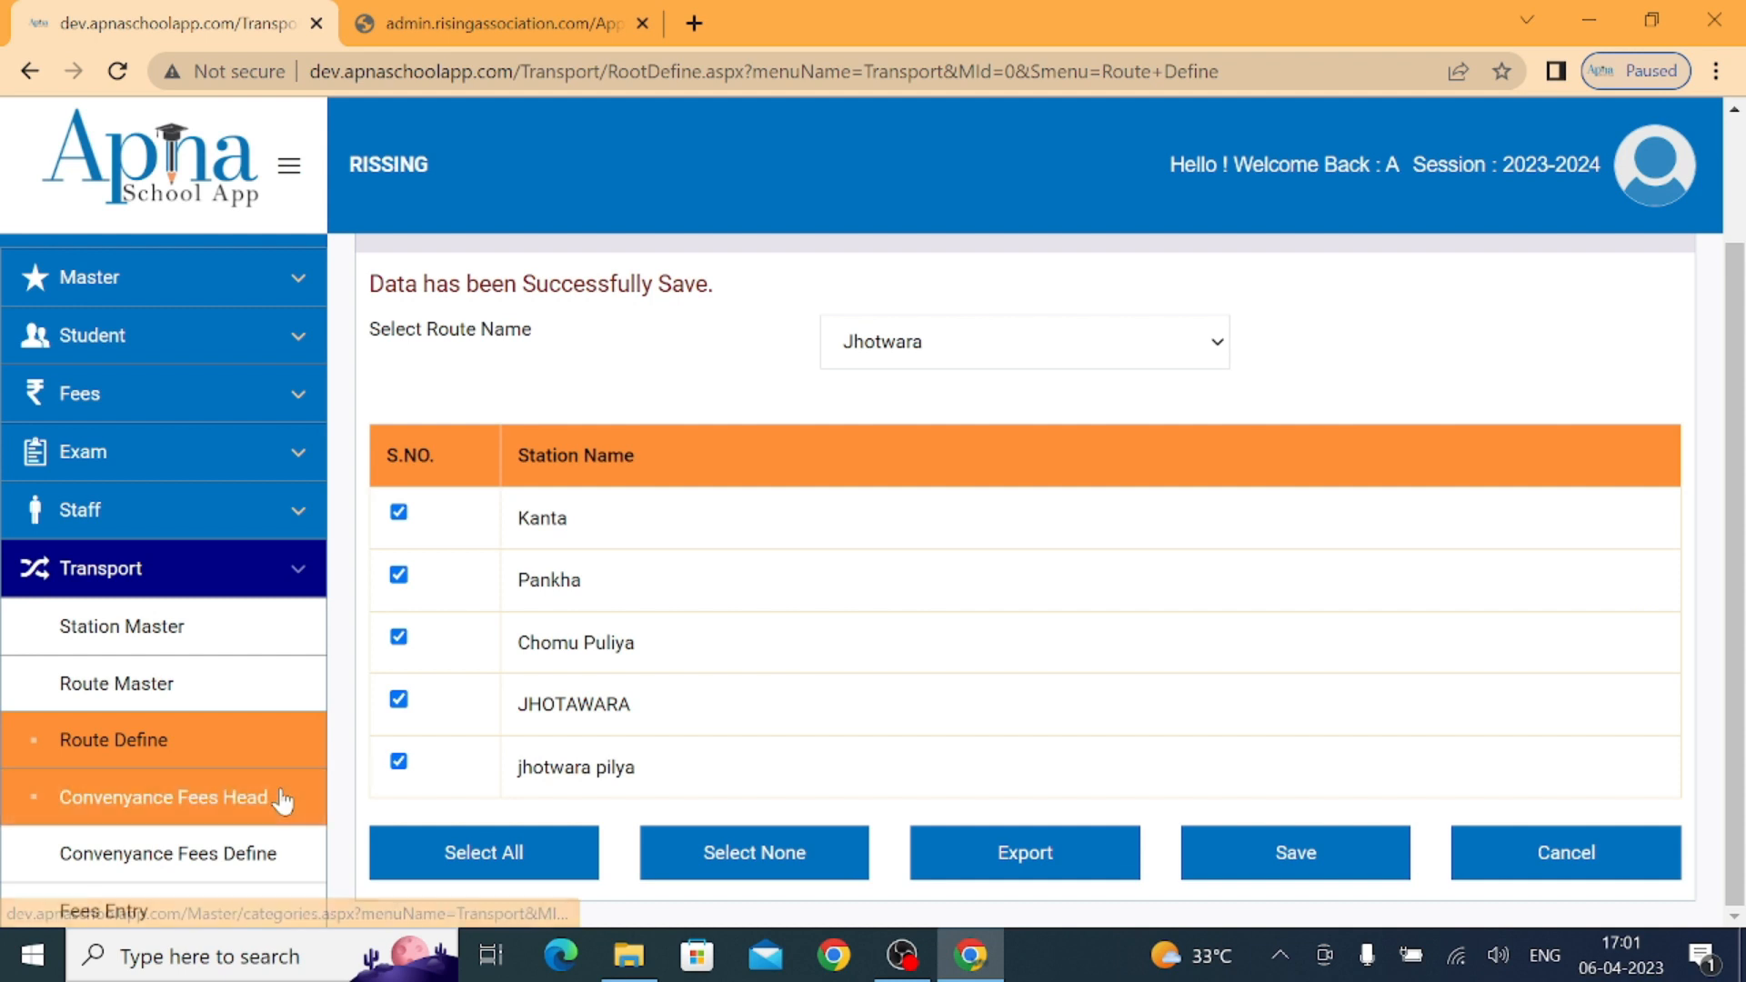
- Add a fee head named "Conveyance" to the Convenyance Fees Head list
left_click(144, 812)
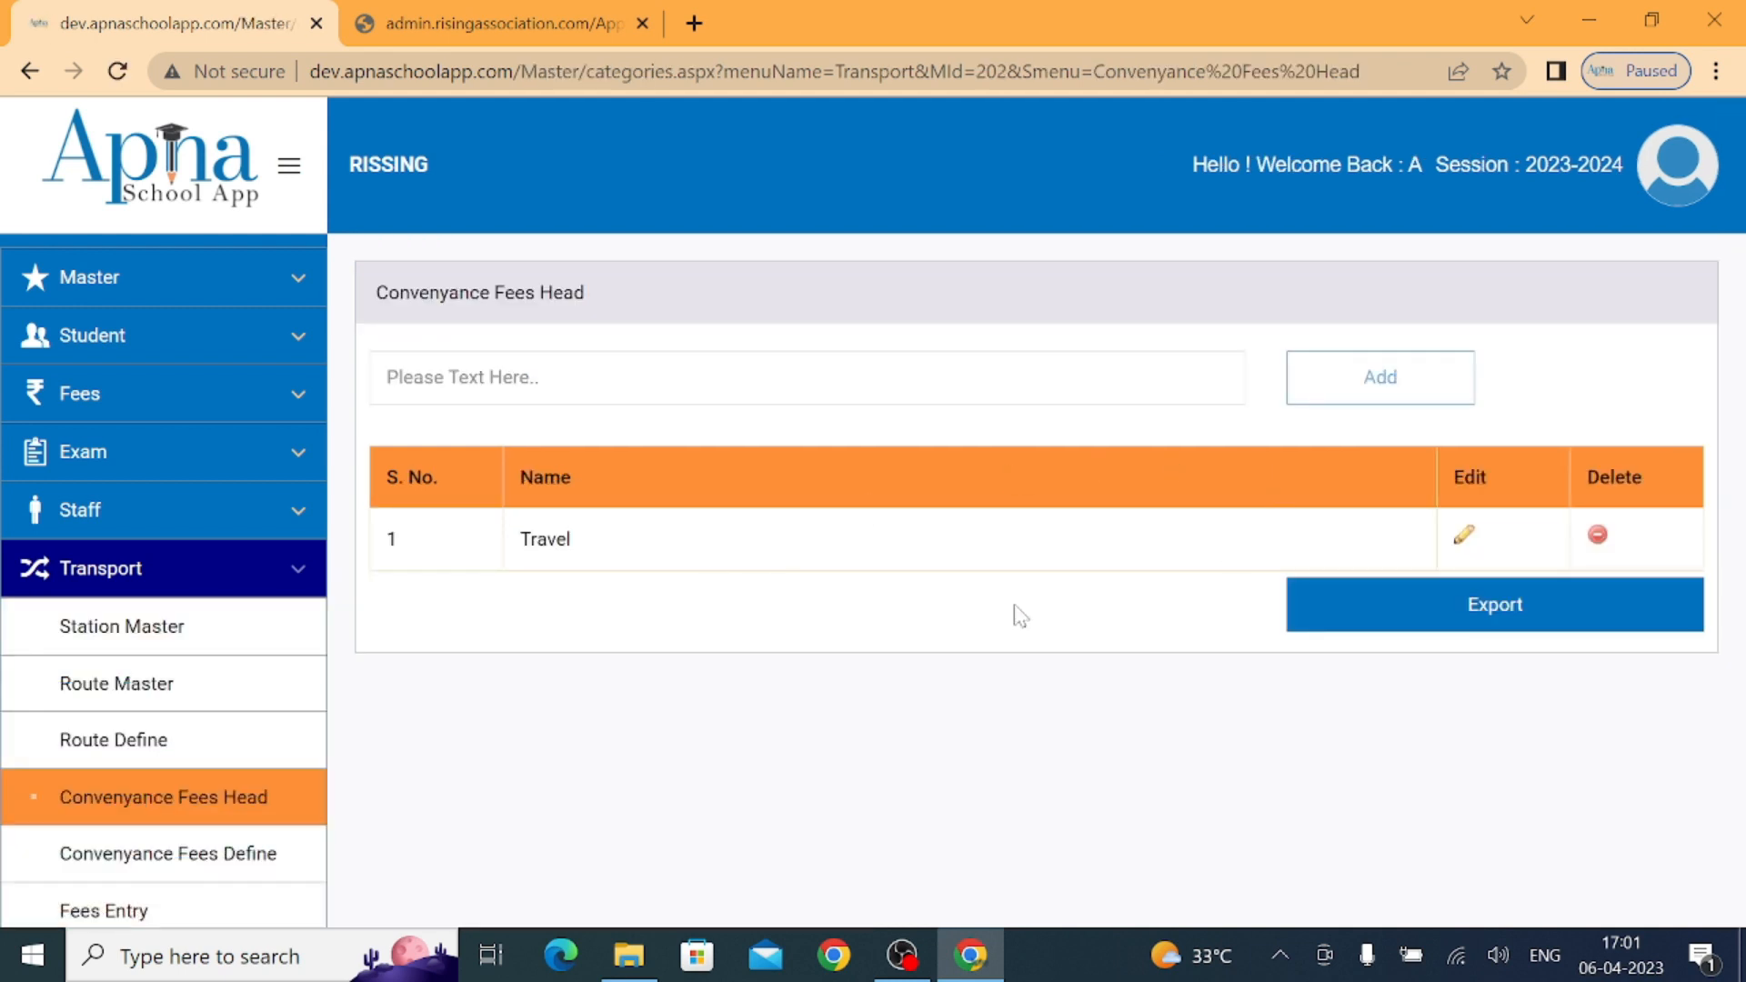
left_click(836, 373)
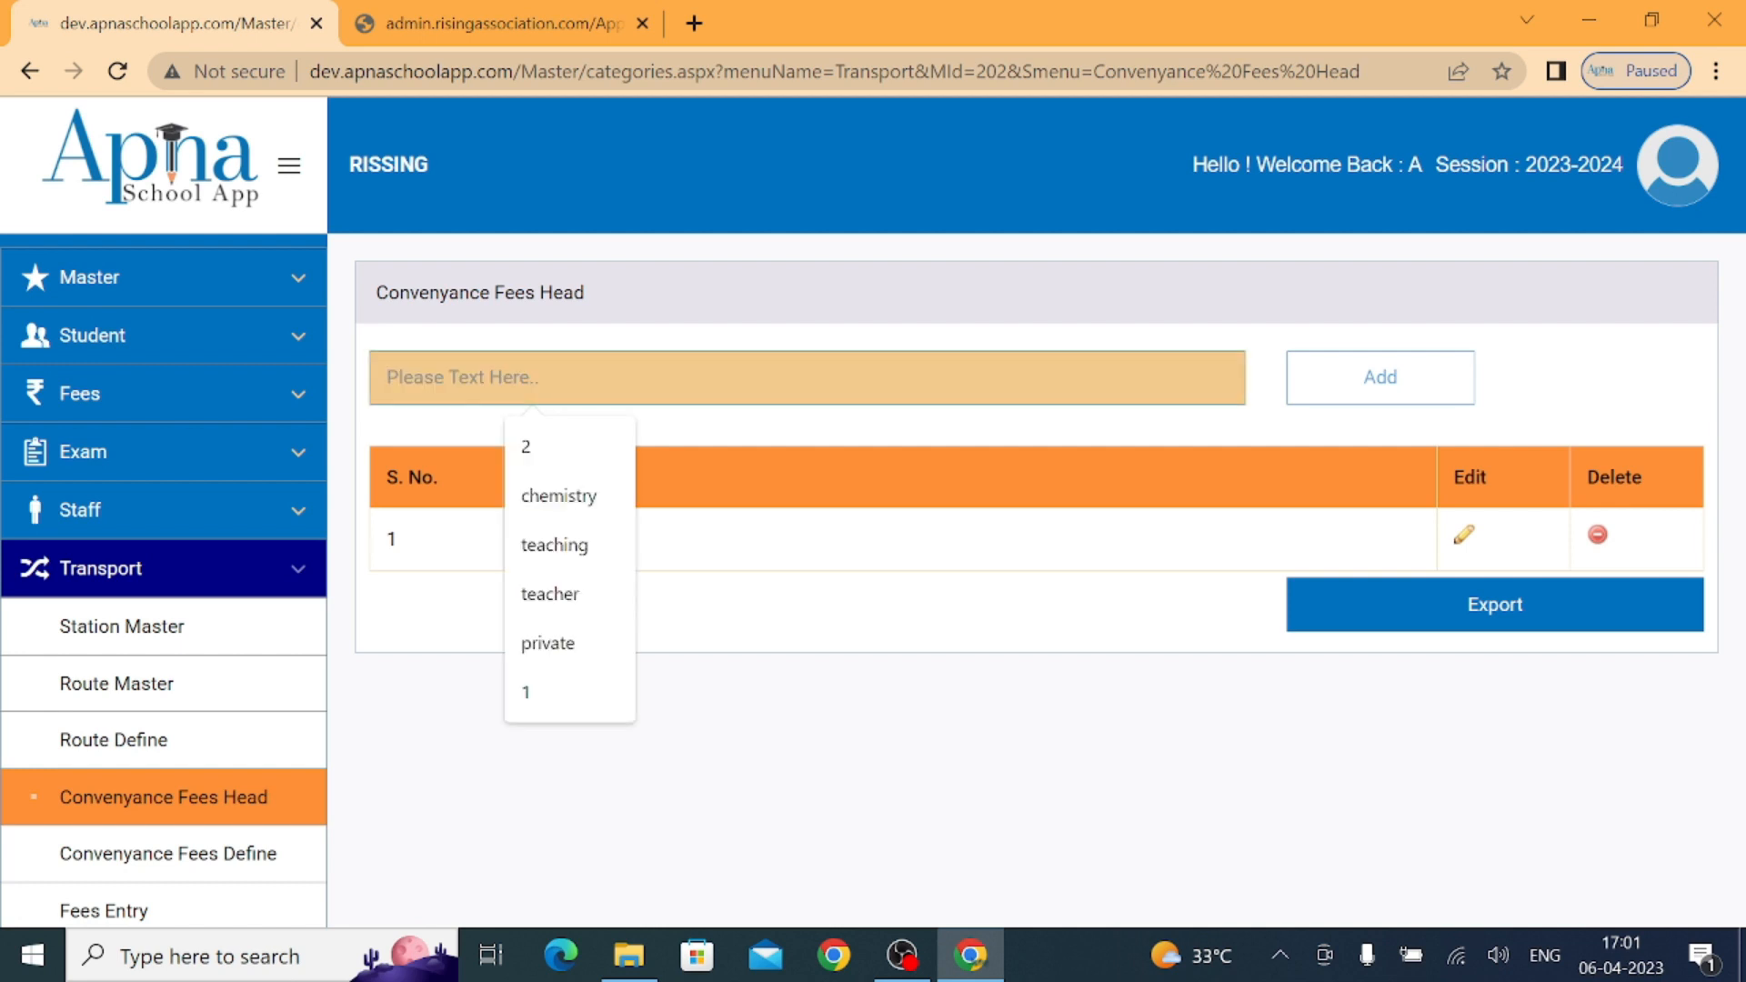
type("Conveyance")
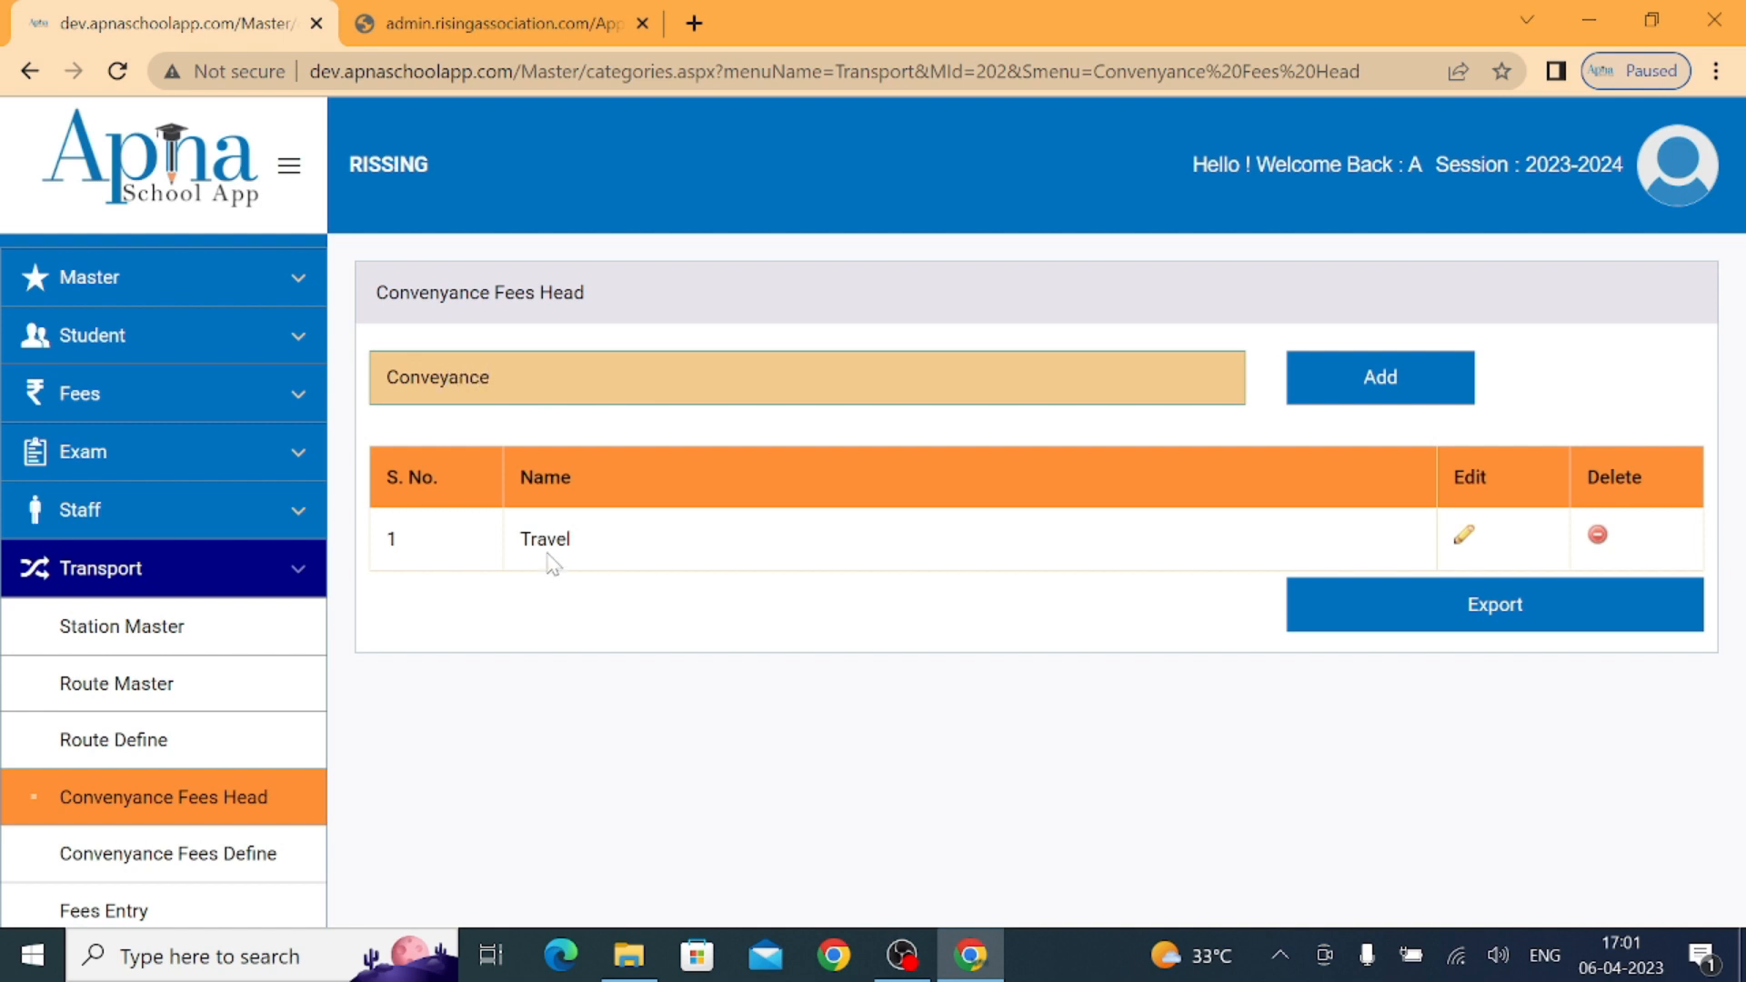
left_click(1377, 375)
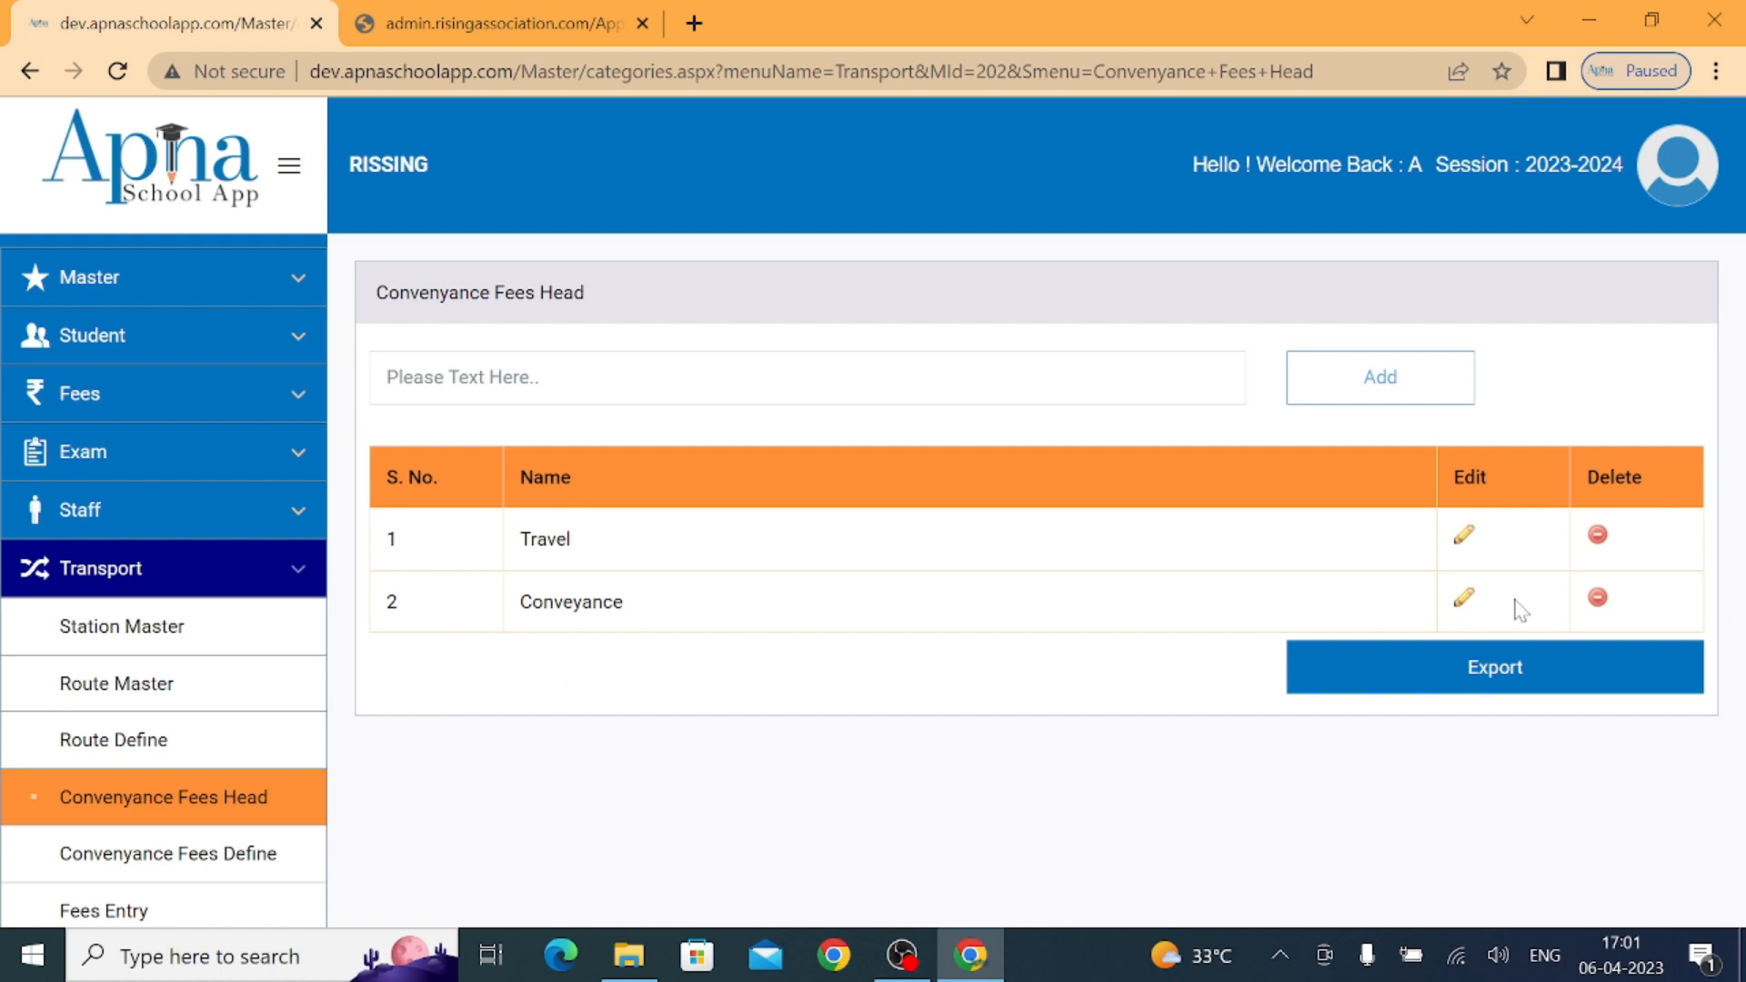
- Delete the Conveyance entry from the fees head list and confirm the deletion
left_click(1598, 601)
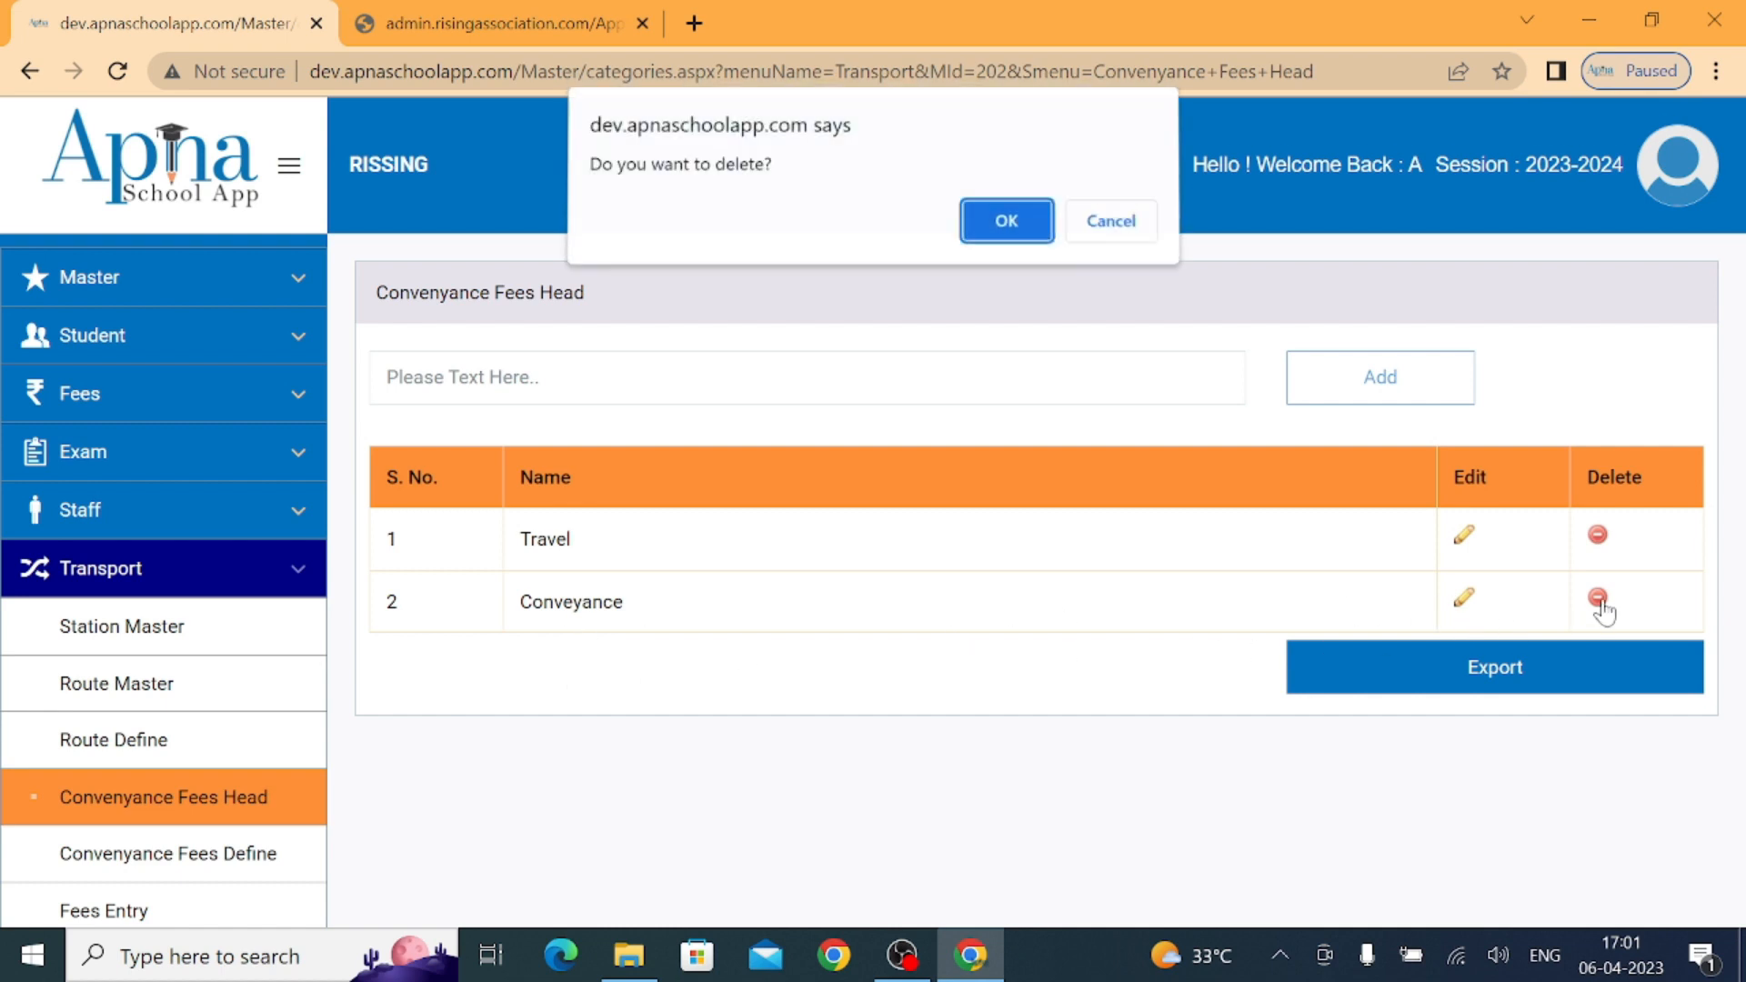
left_click(1006, 222)
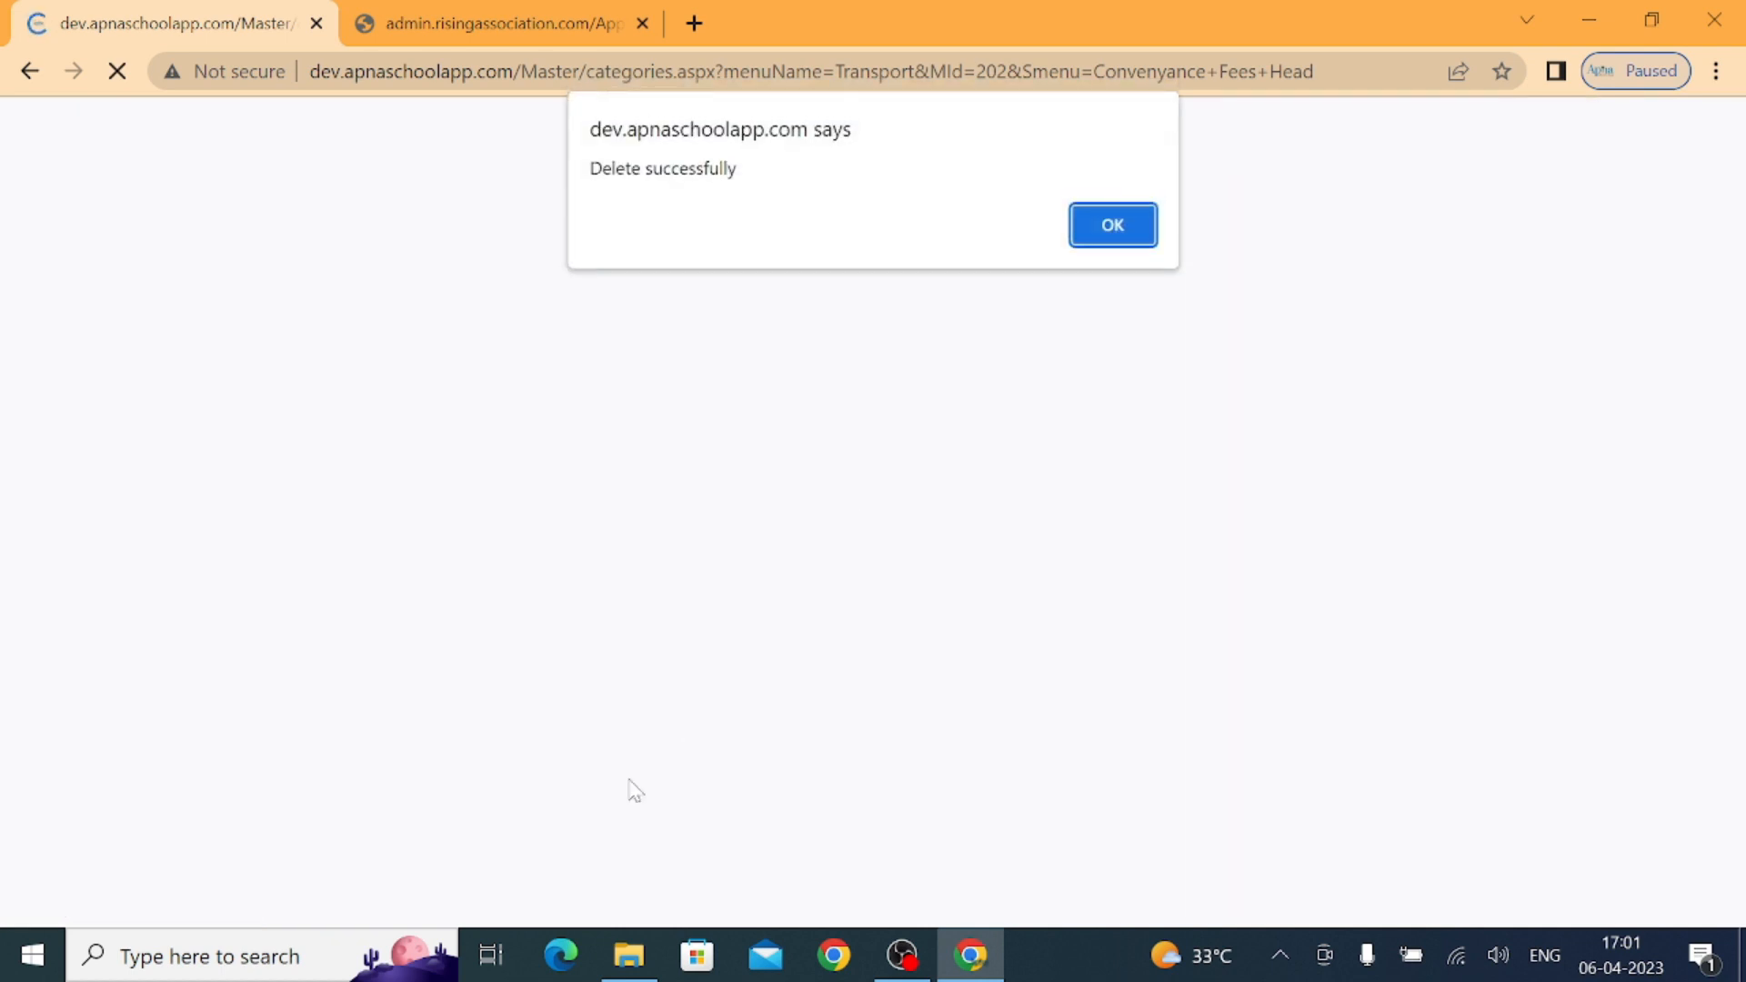
left_click(1109, 232)
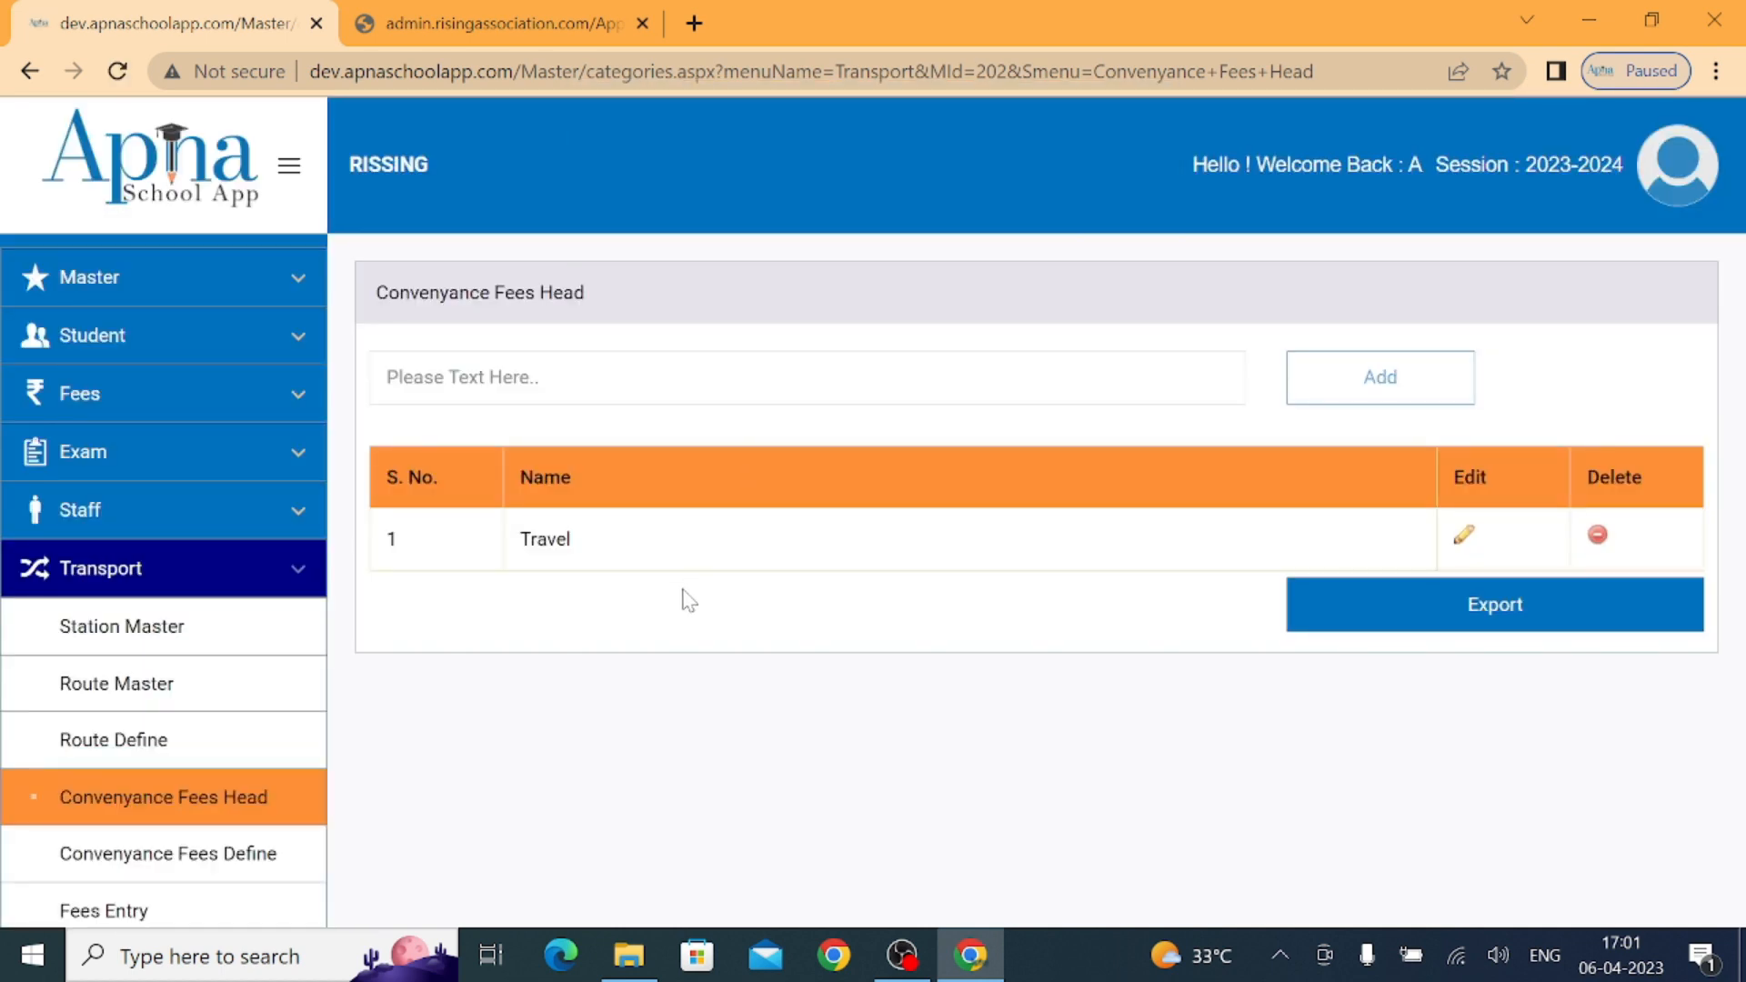
- In Convenyance Fees Define, choose station Kanta, class 1 and fee head Travel, and apply the entry to all classes
left_click(182, 859)
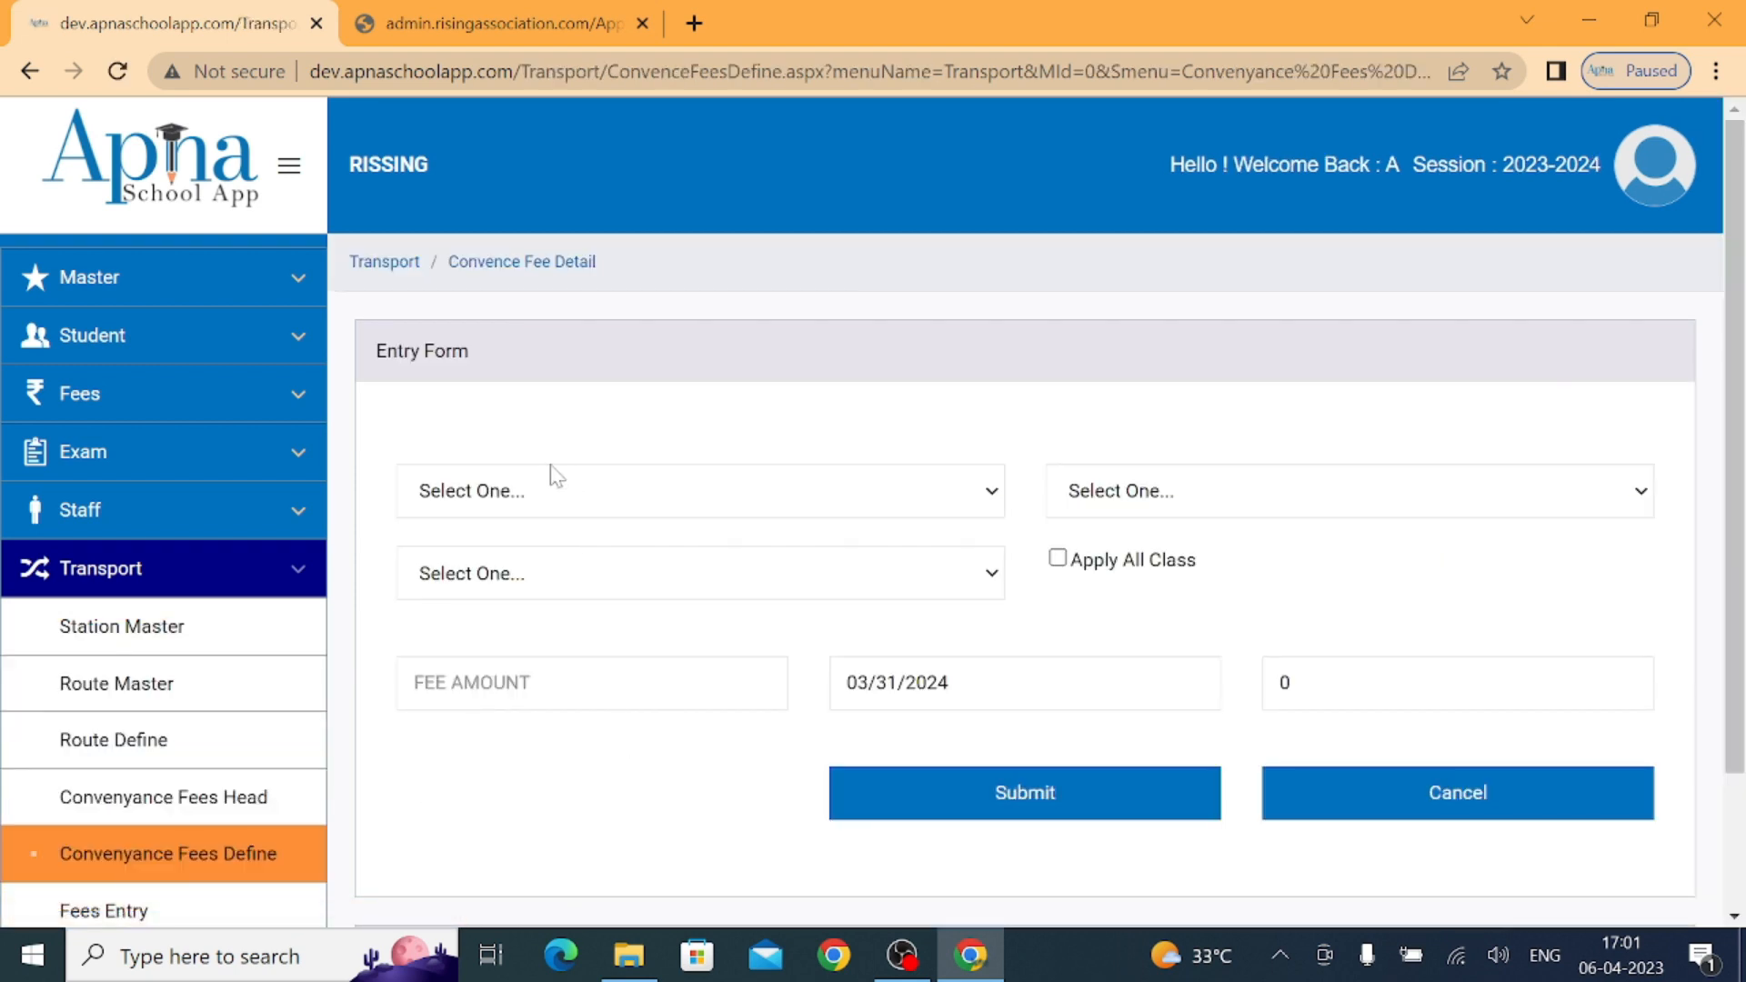
left_click(554, 493)
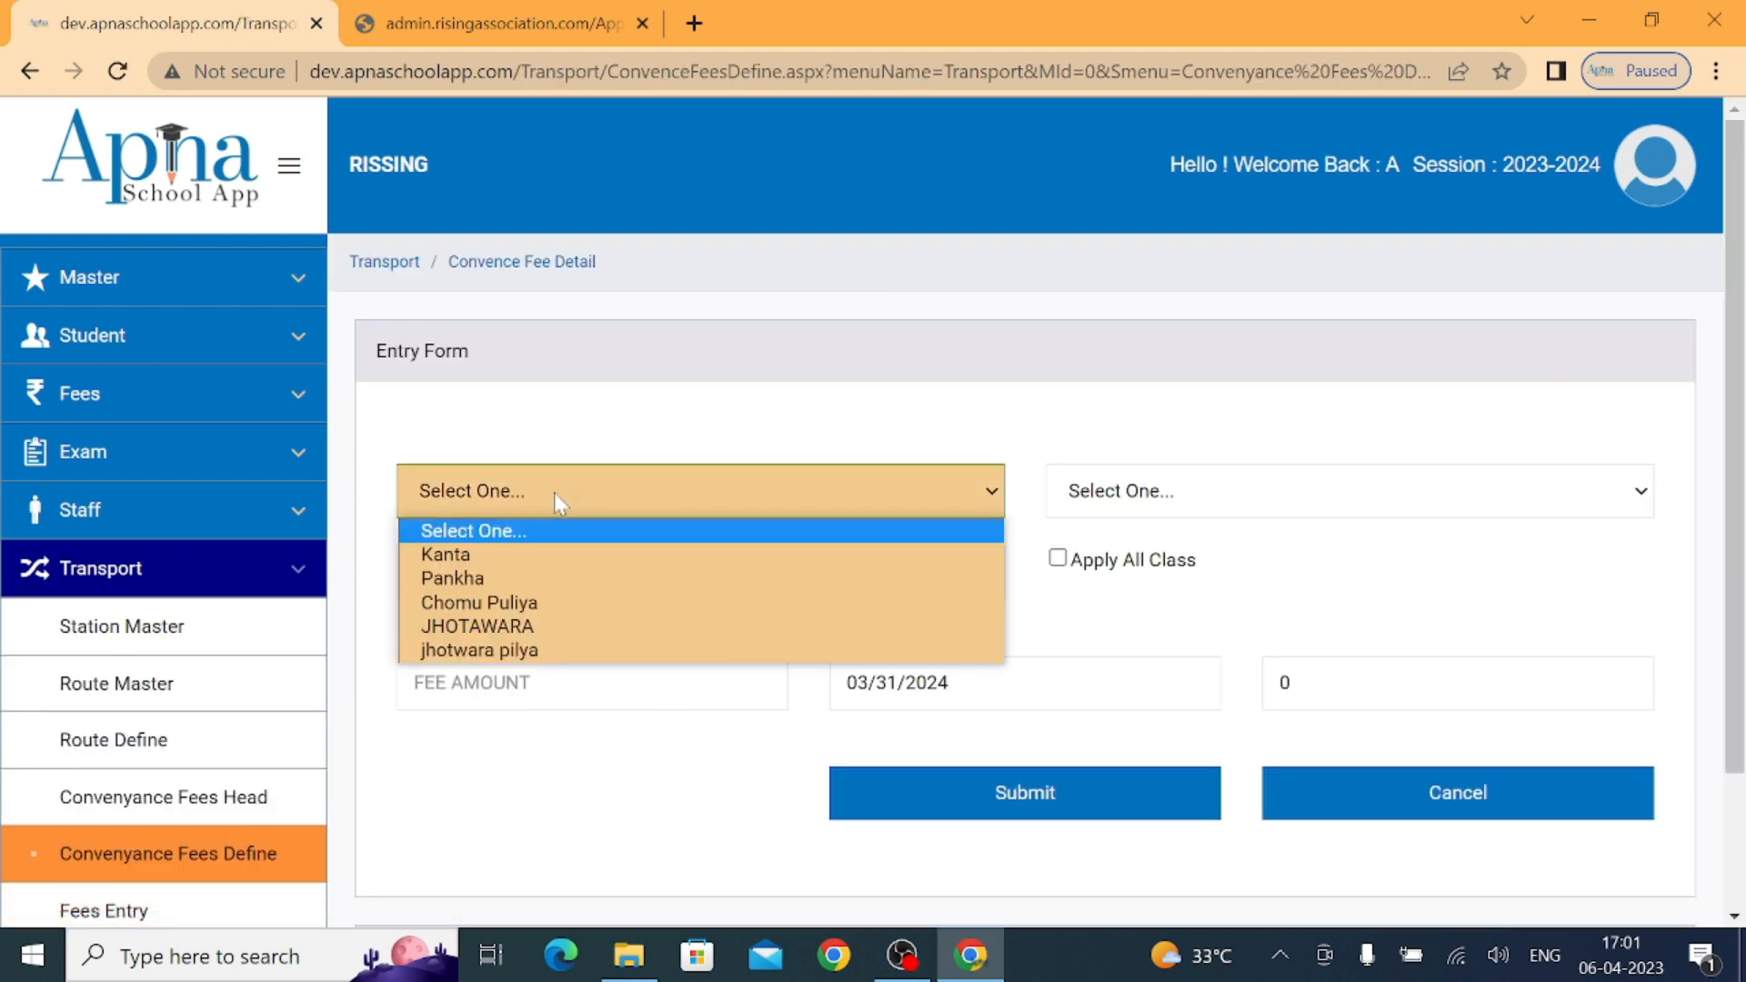
left_click(517, 557)
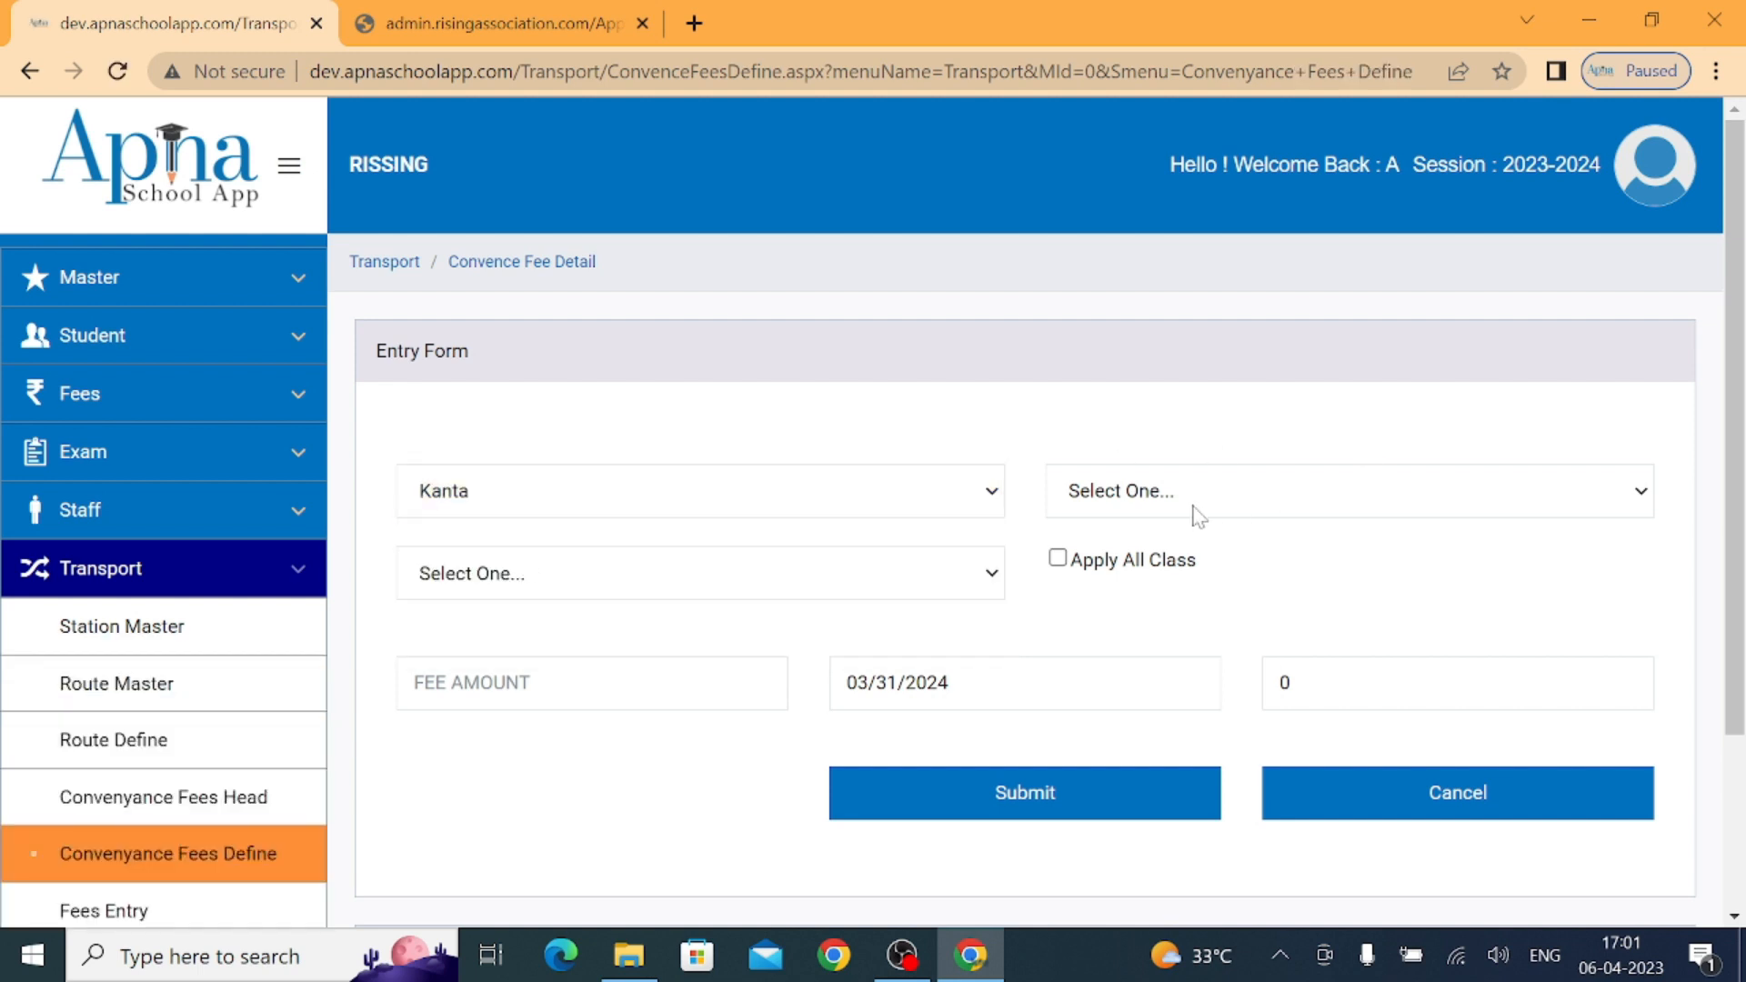
left_click(1192, 505)
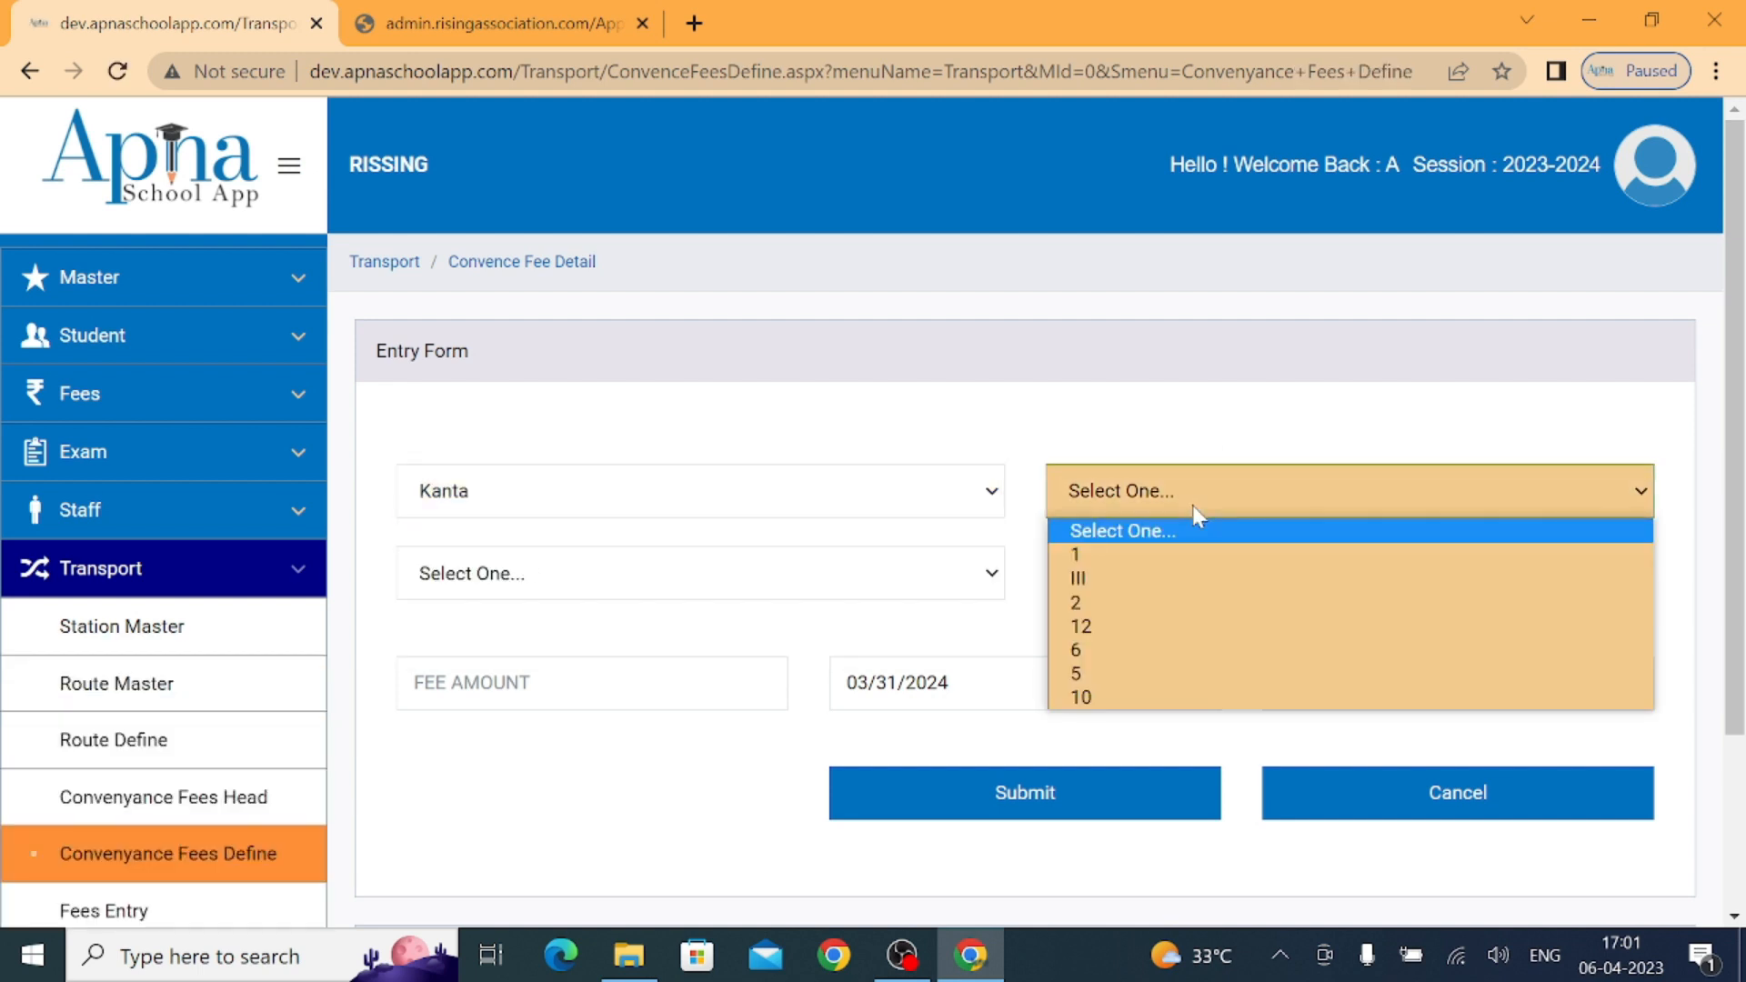
left_click(1116, 554)
left_click(589, 587)
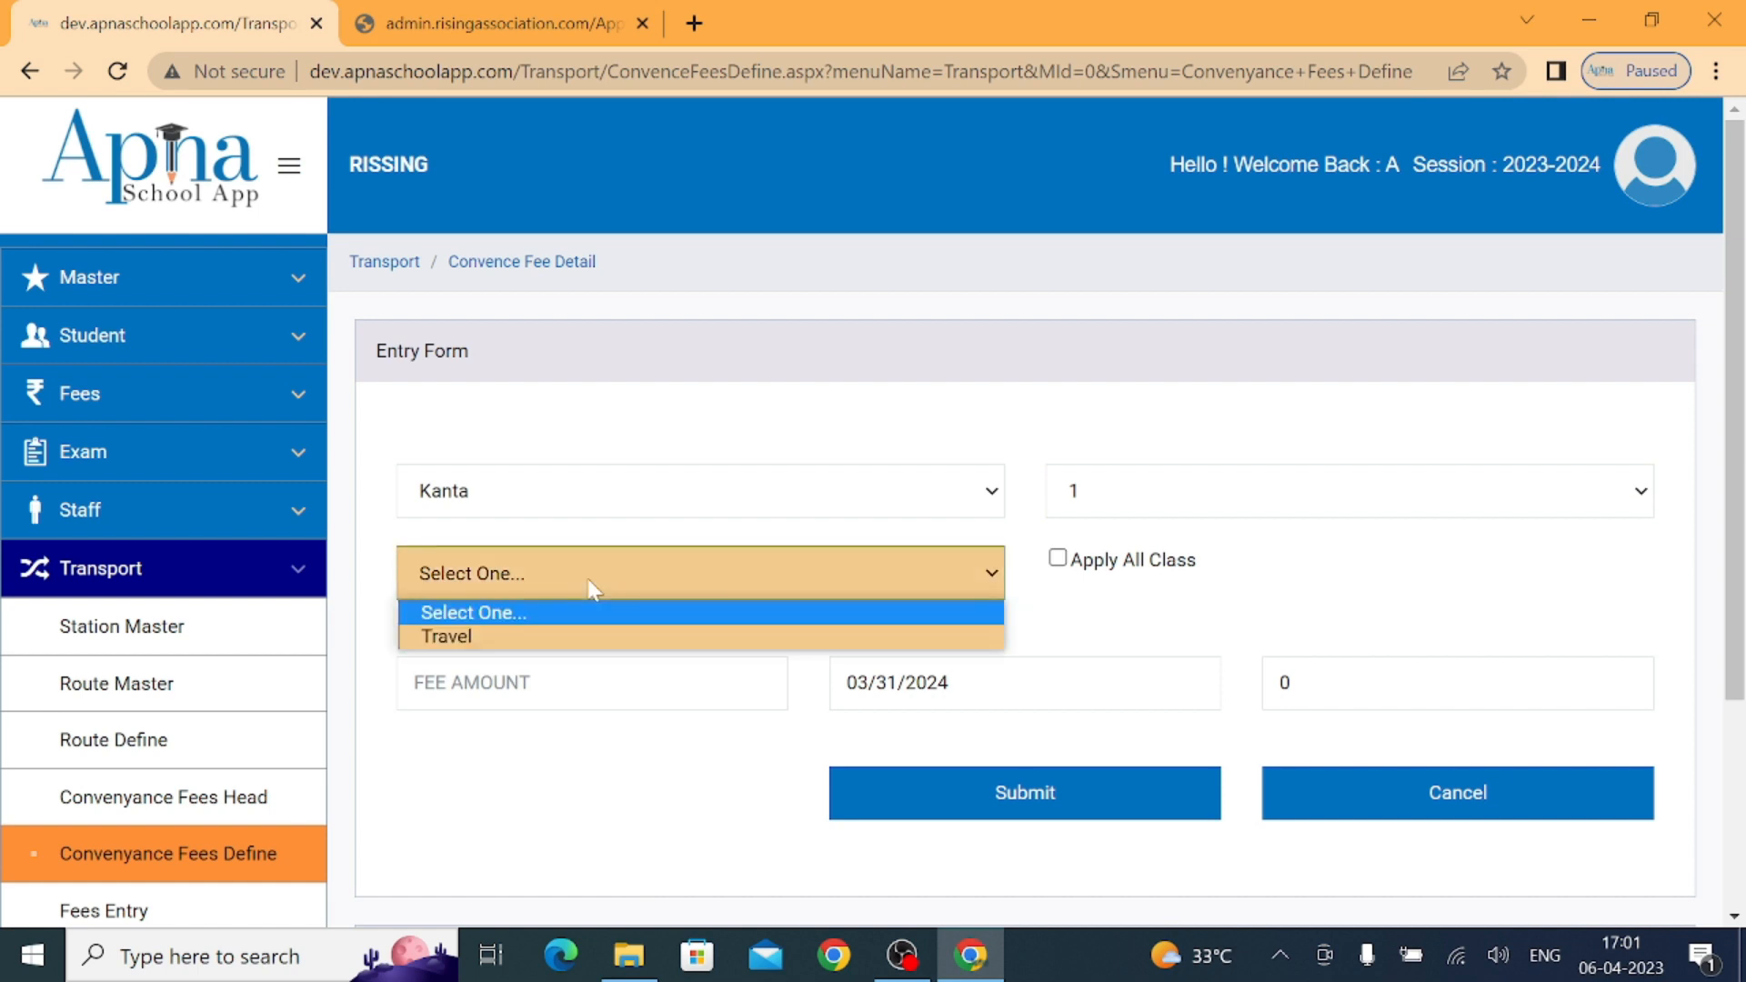
left_click(571, 637)
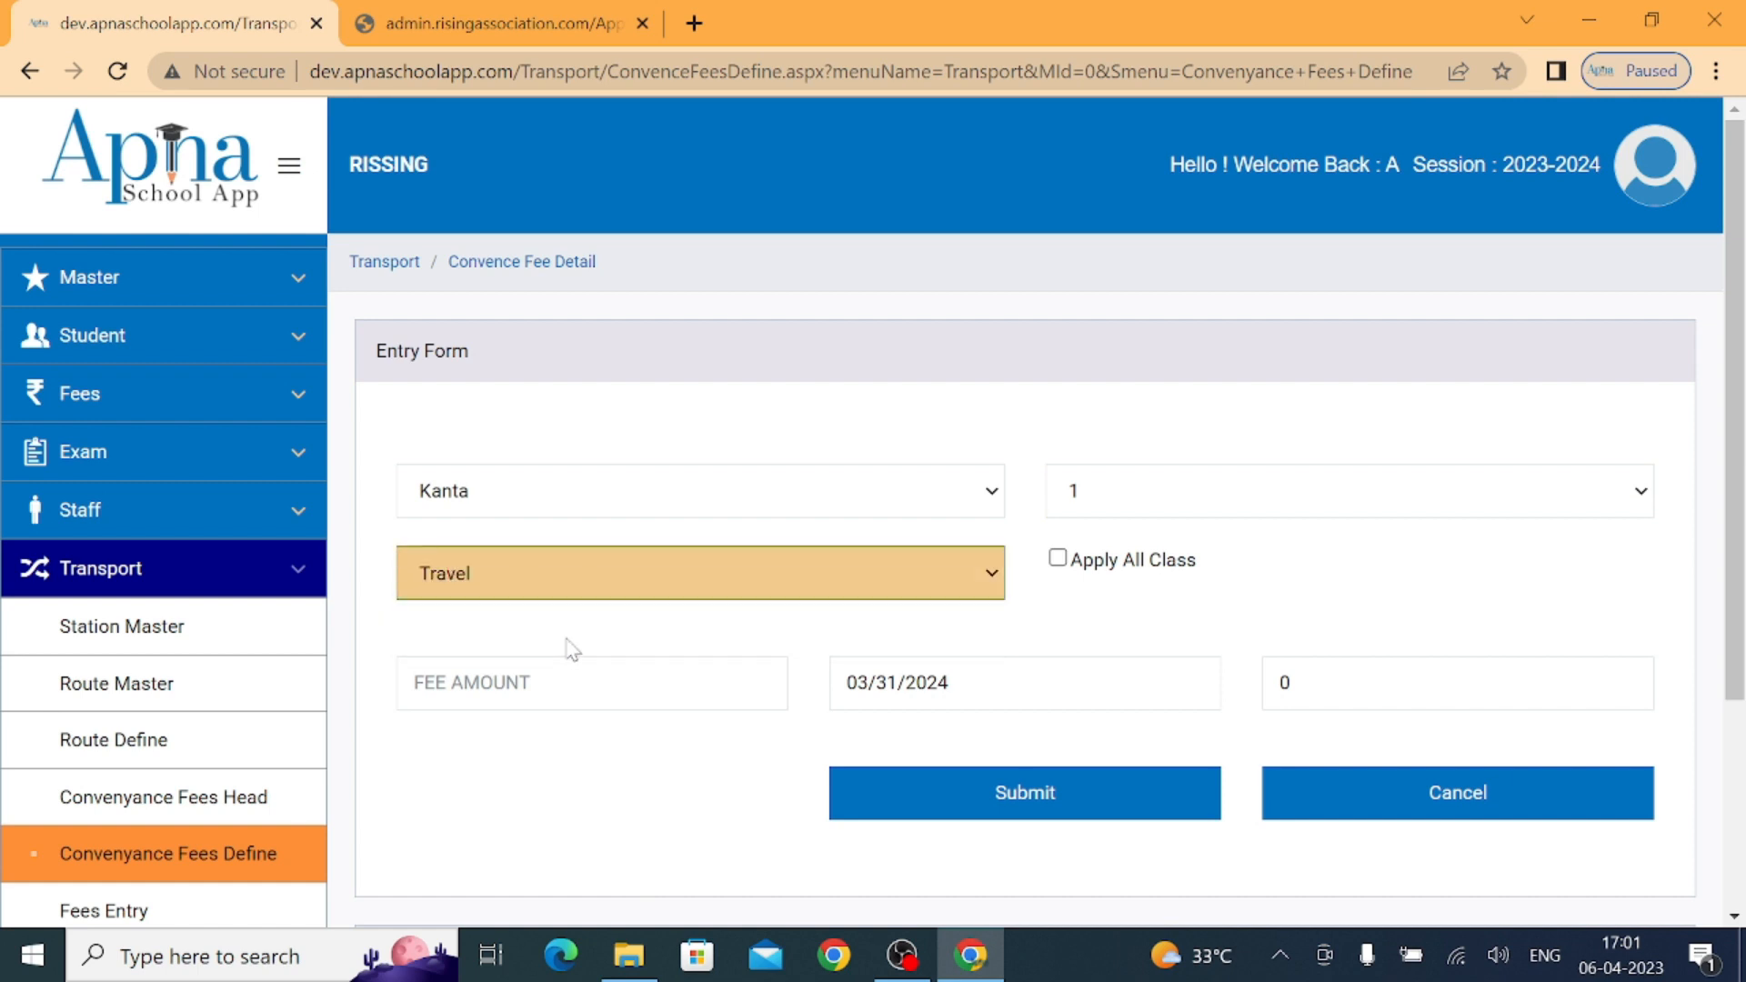
left_click(1058, 558)
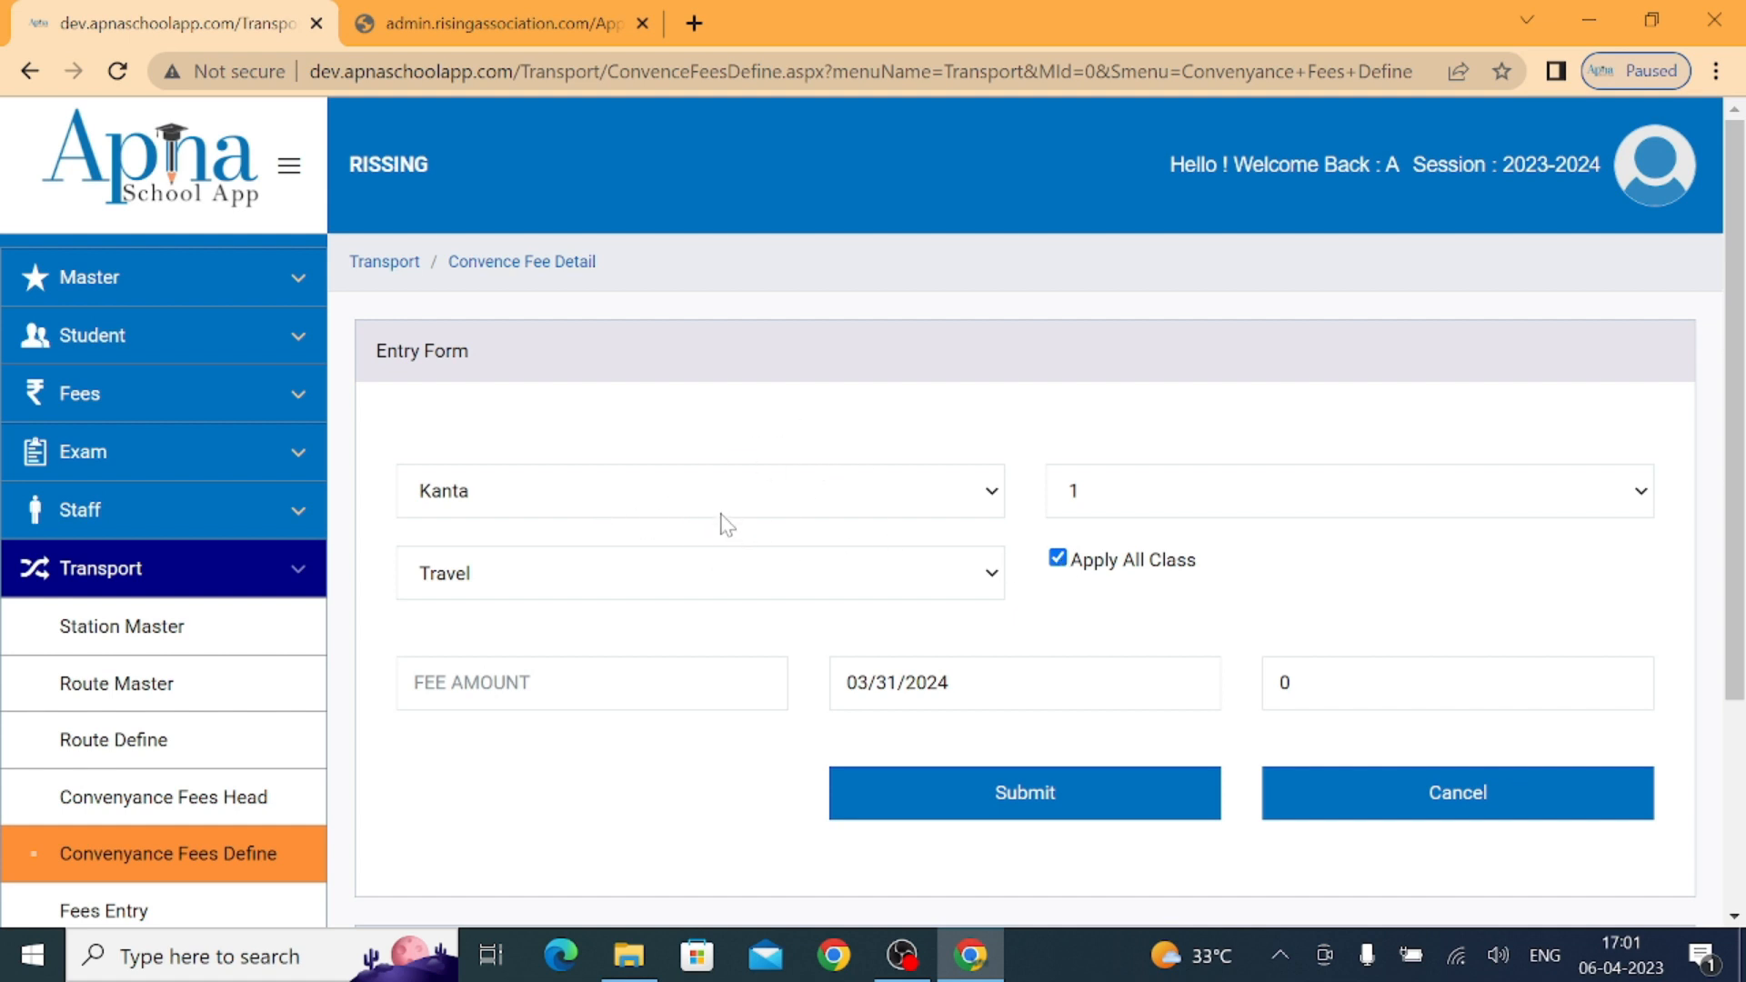
- Set the fee amount to 300, submit the conveyance fee entry and check the fee list below the form
left_click(541, 687)
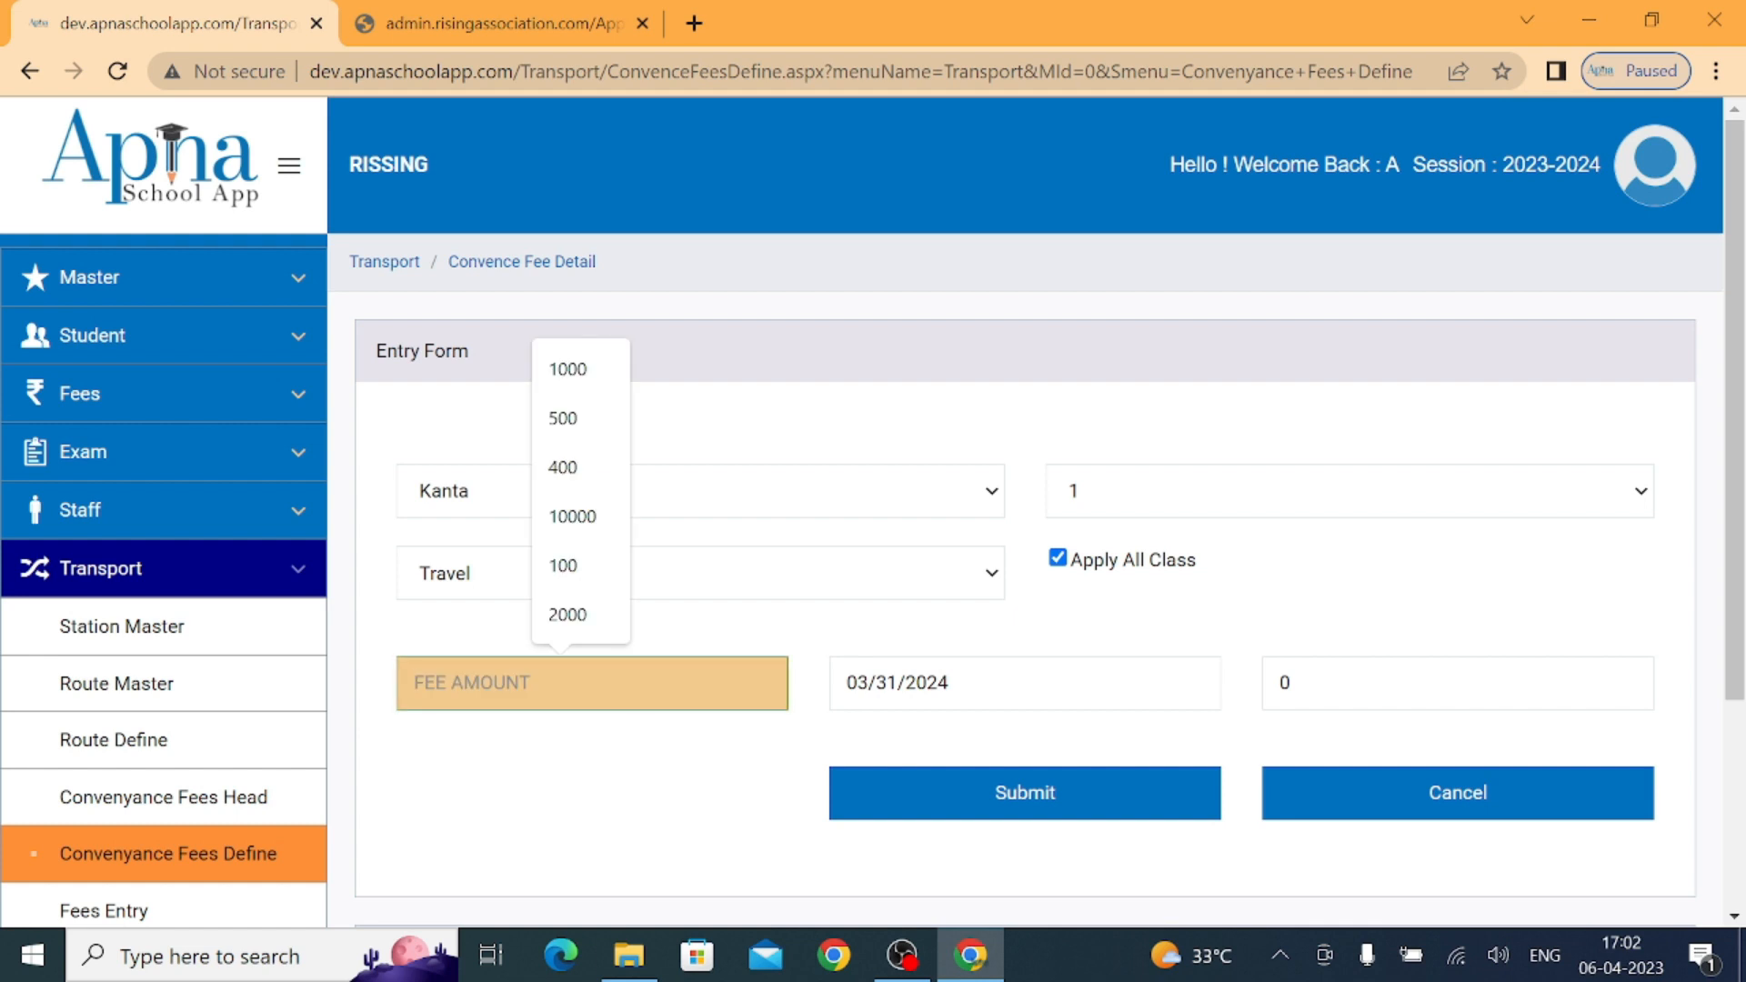
type("5")
key("BackSpace")
type("300")
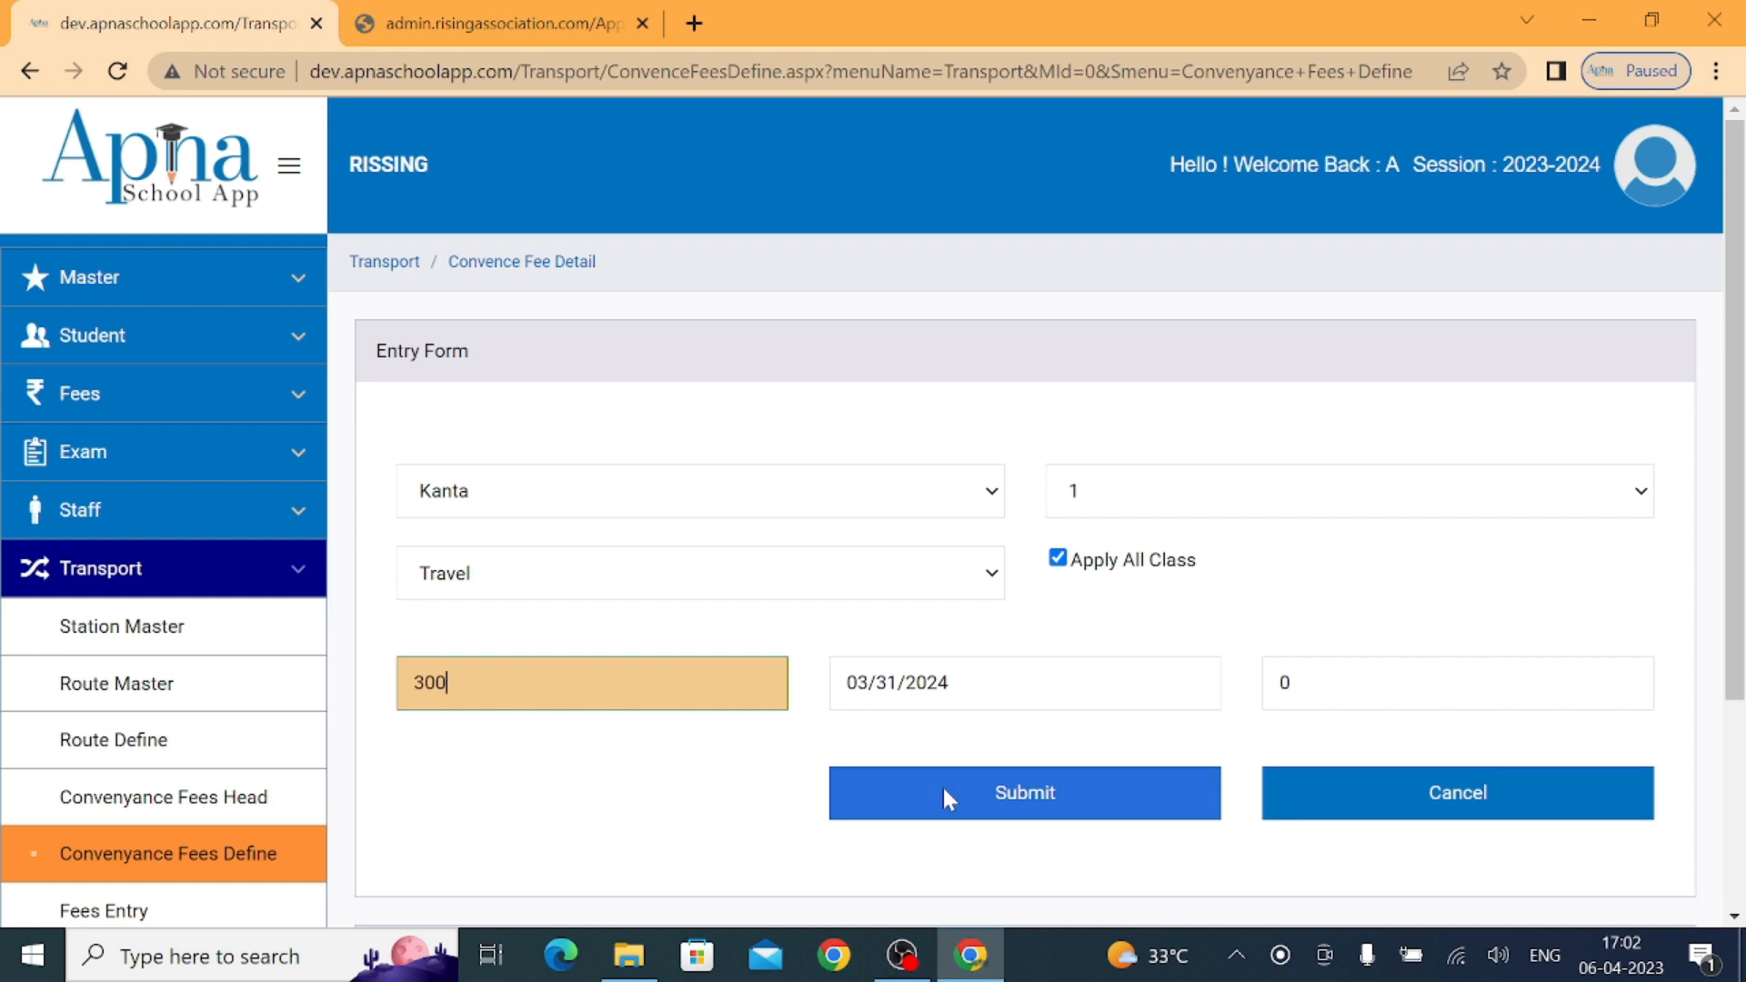
left_click(1005, 805)
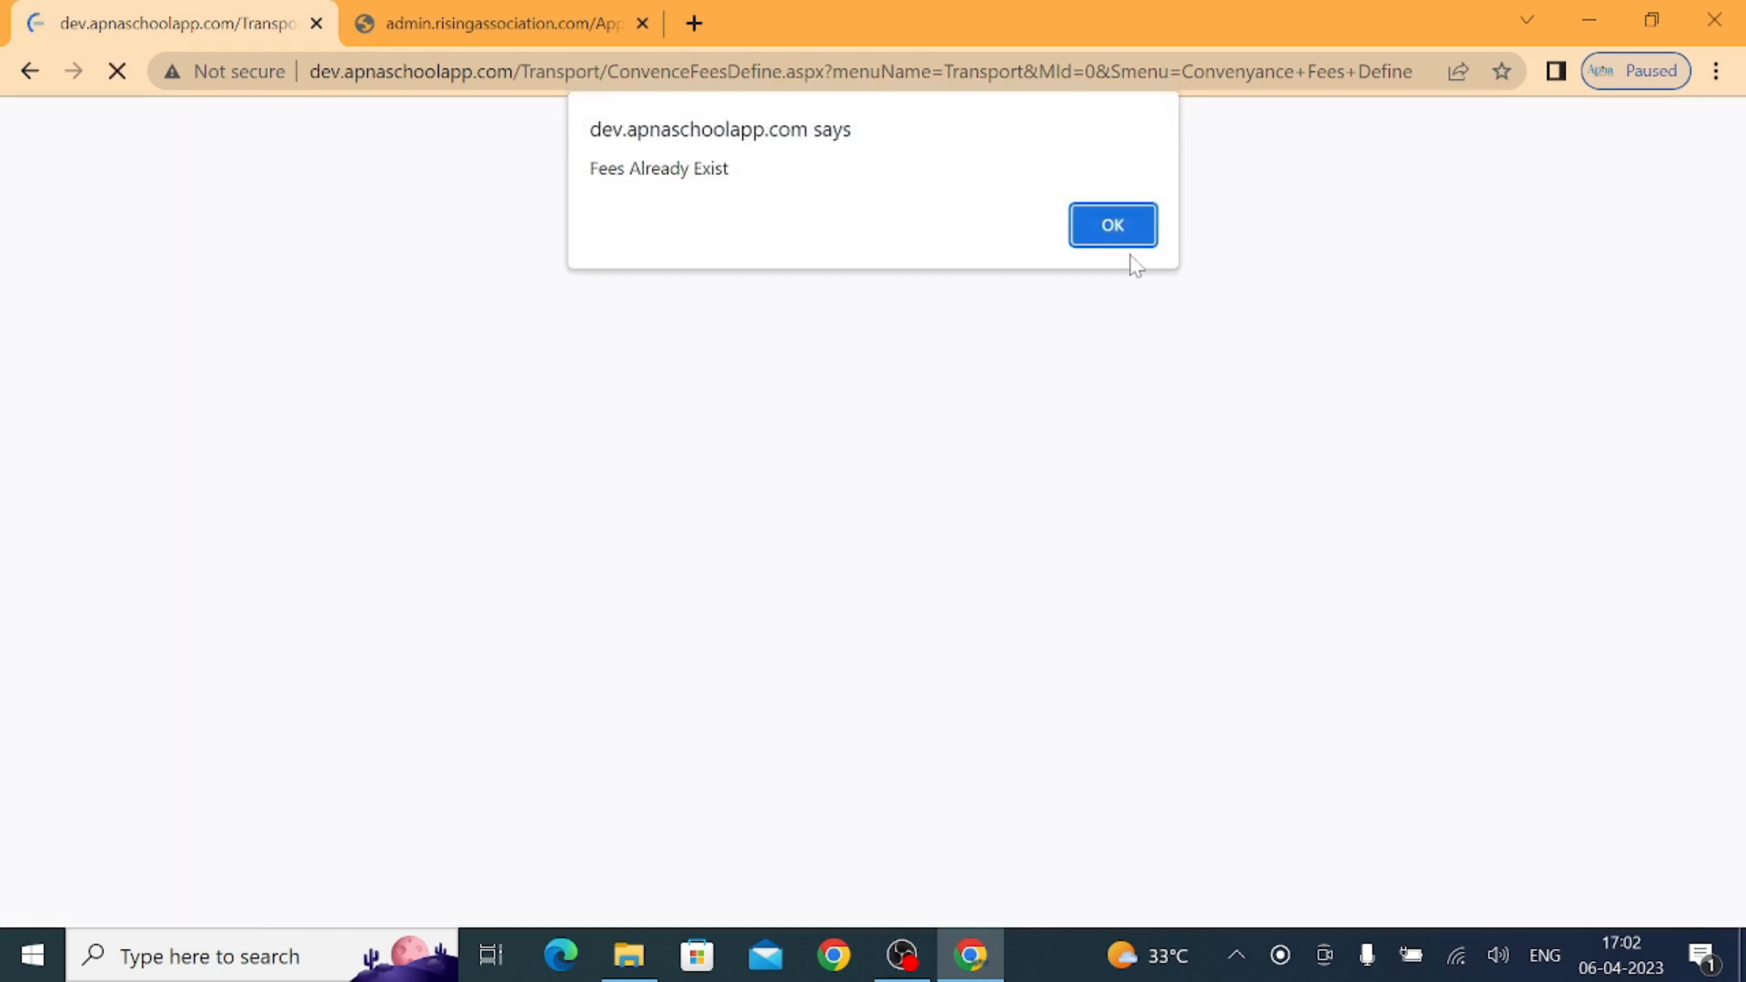
left_click(1111, 227)
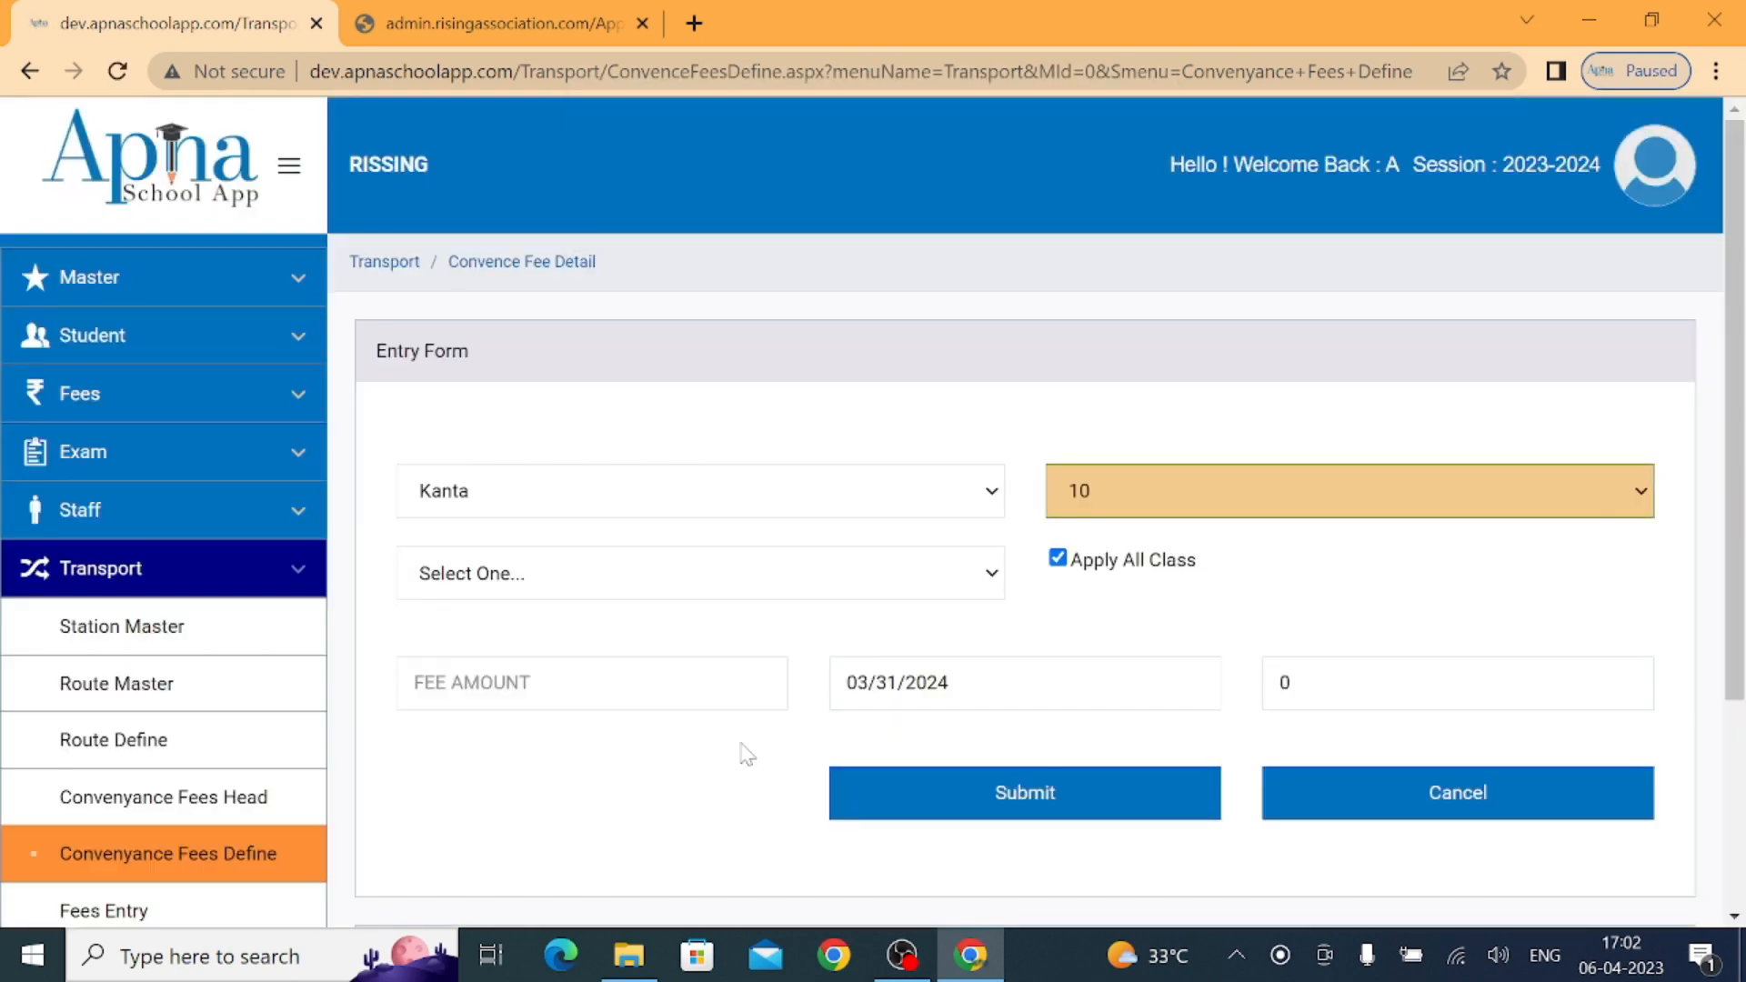
scroll(732, 788, "down", 2)
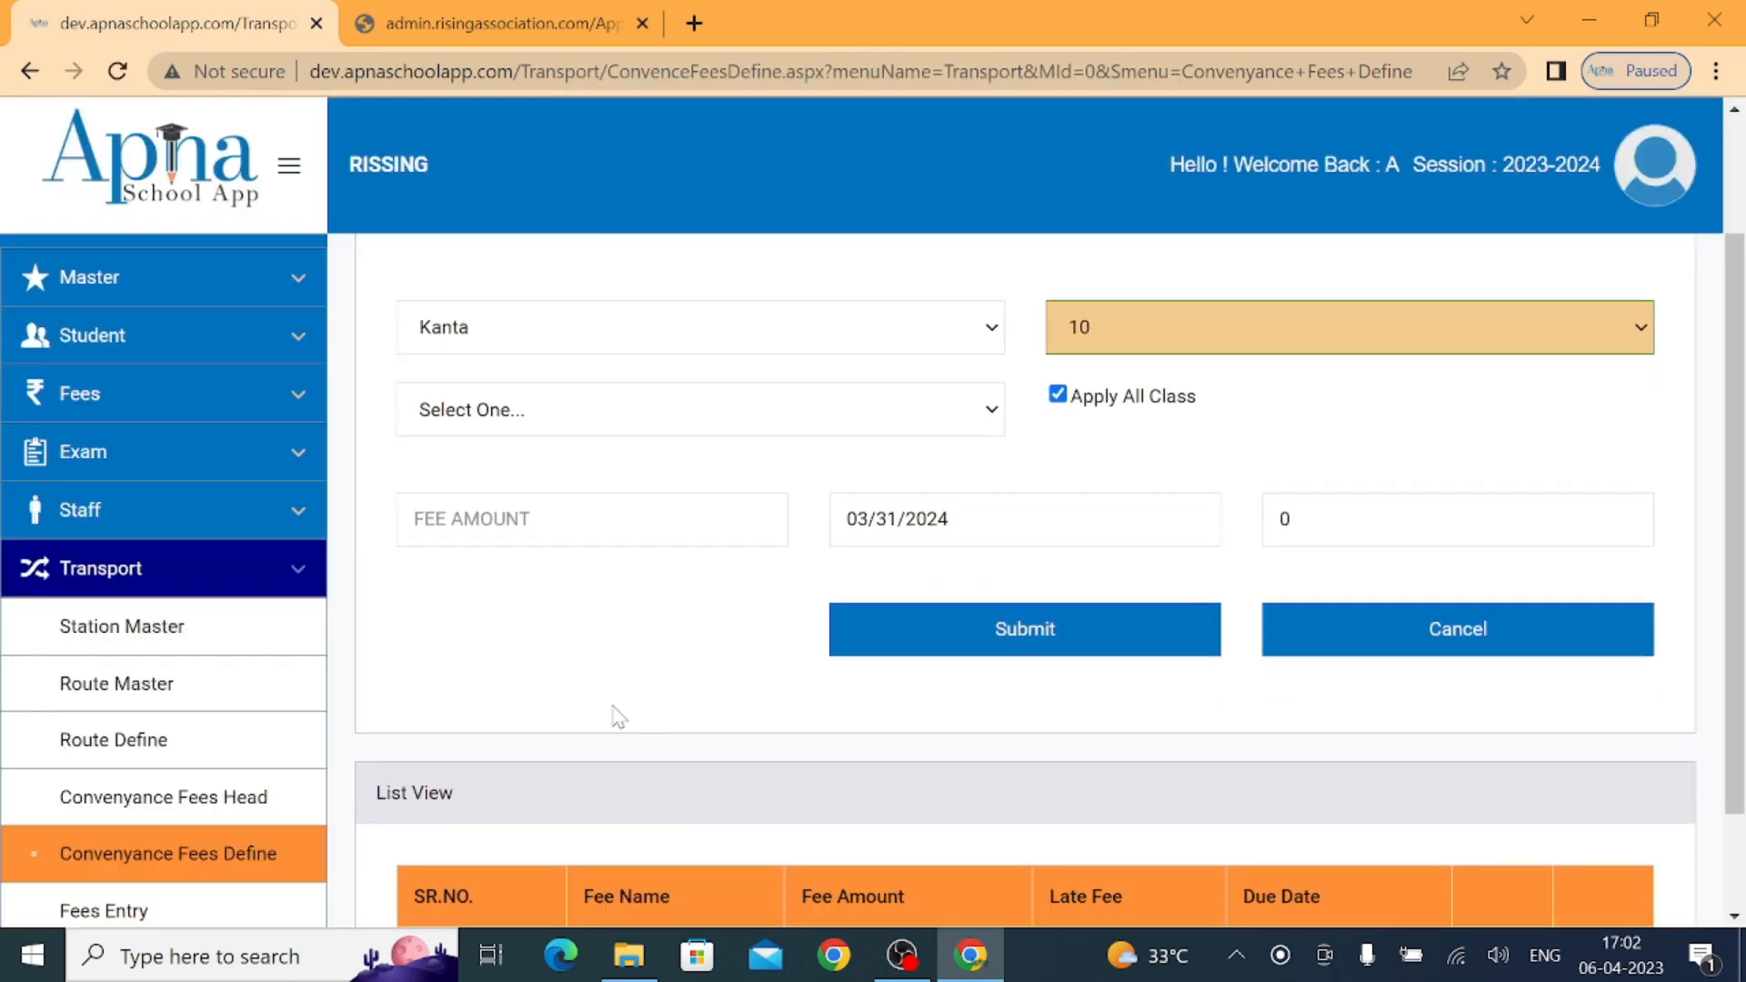
scroll(618, 717, "down", 2)
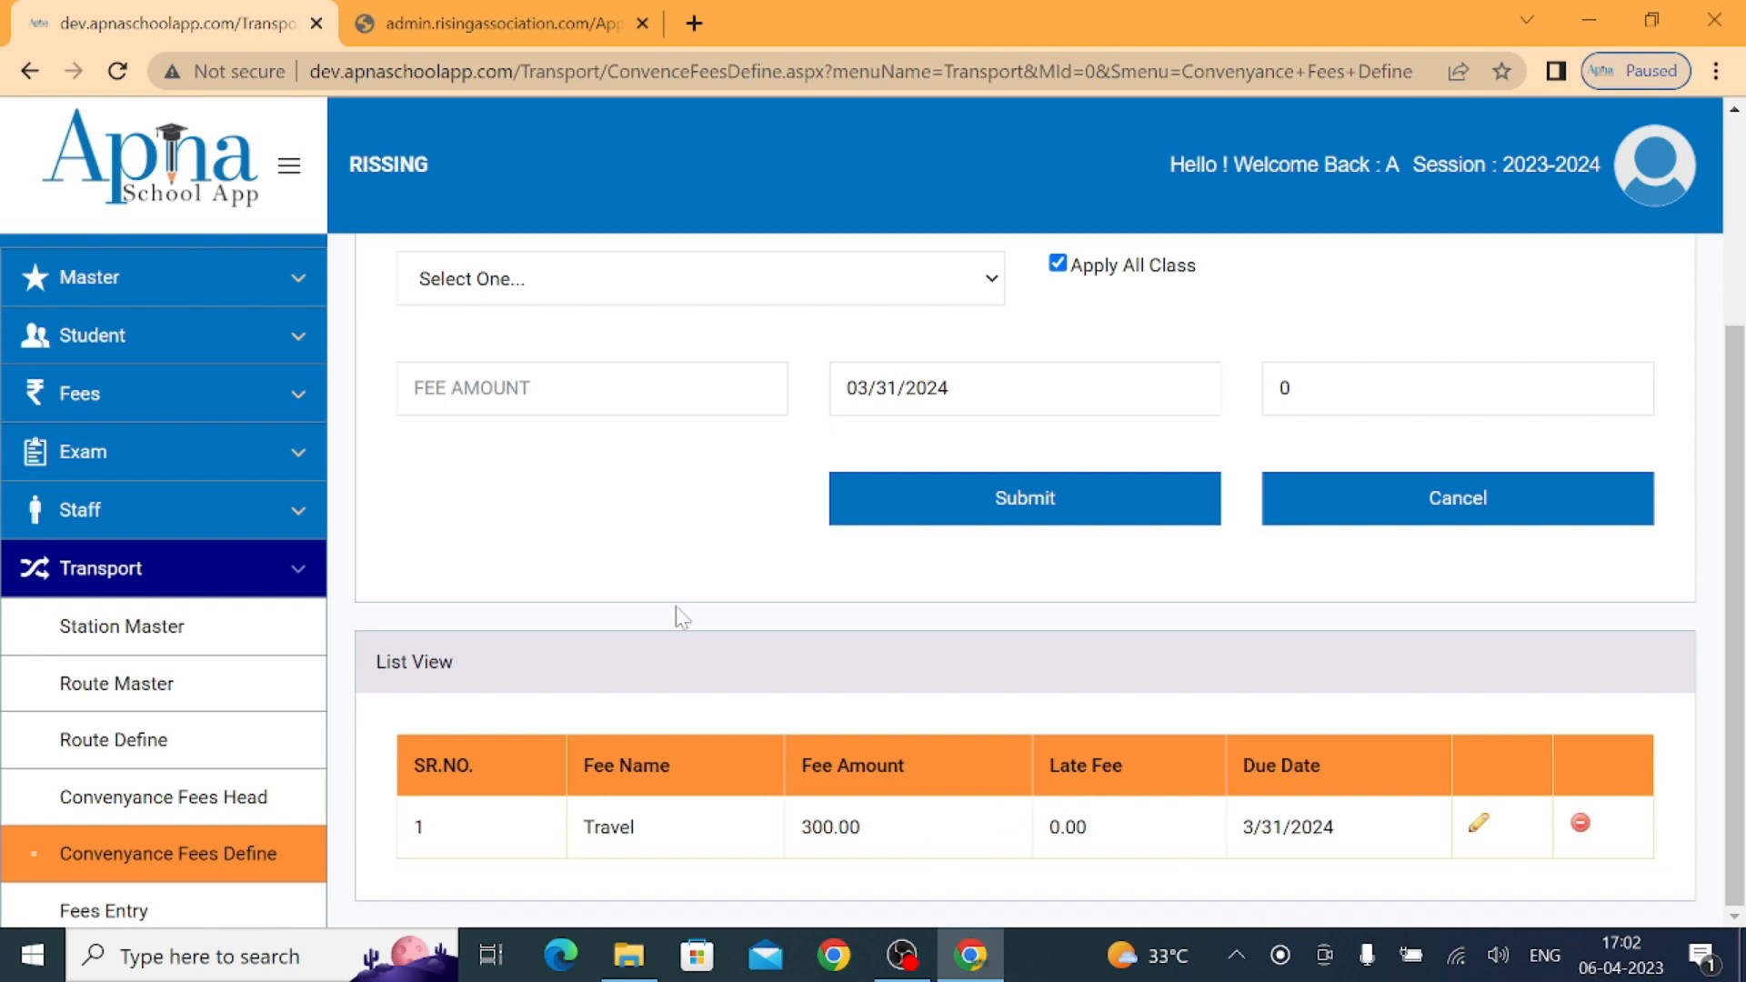
- In the transport Fees Entry, search for 1, choose the first suggested class 1 A student and show the student's fee details
scroll(114, 859, "down", 3)
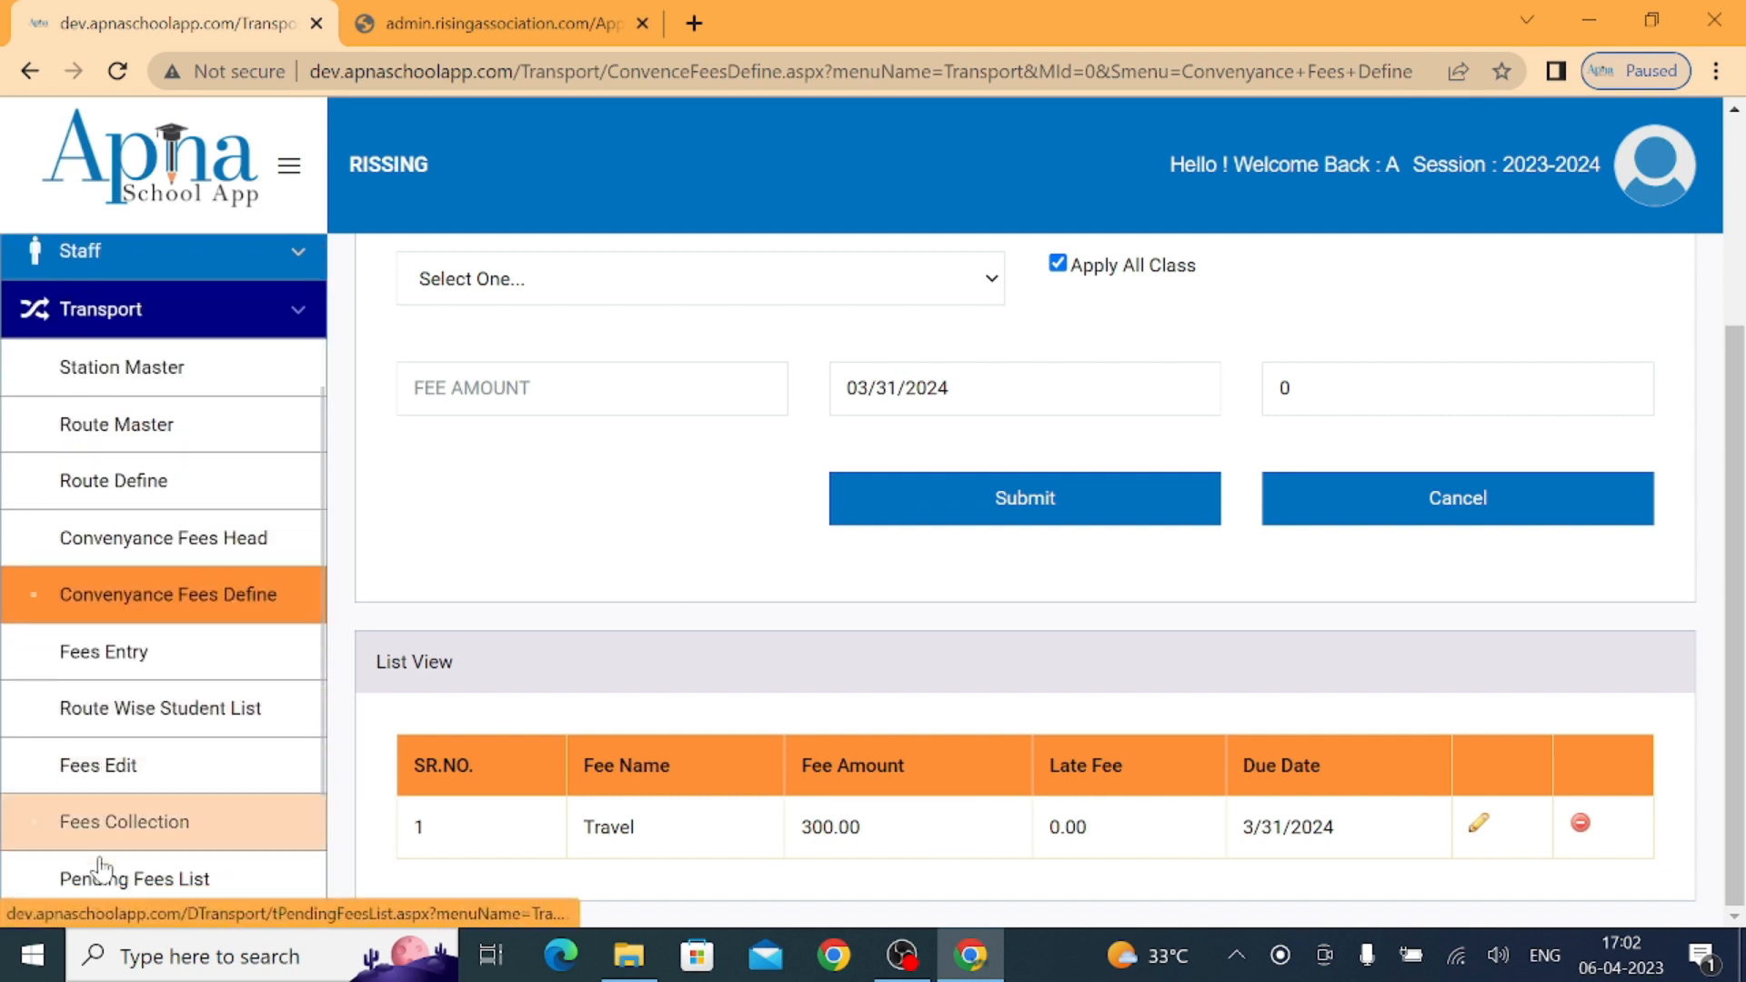
left_click(155, 644)
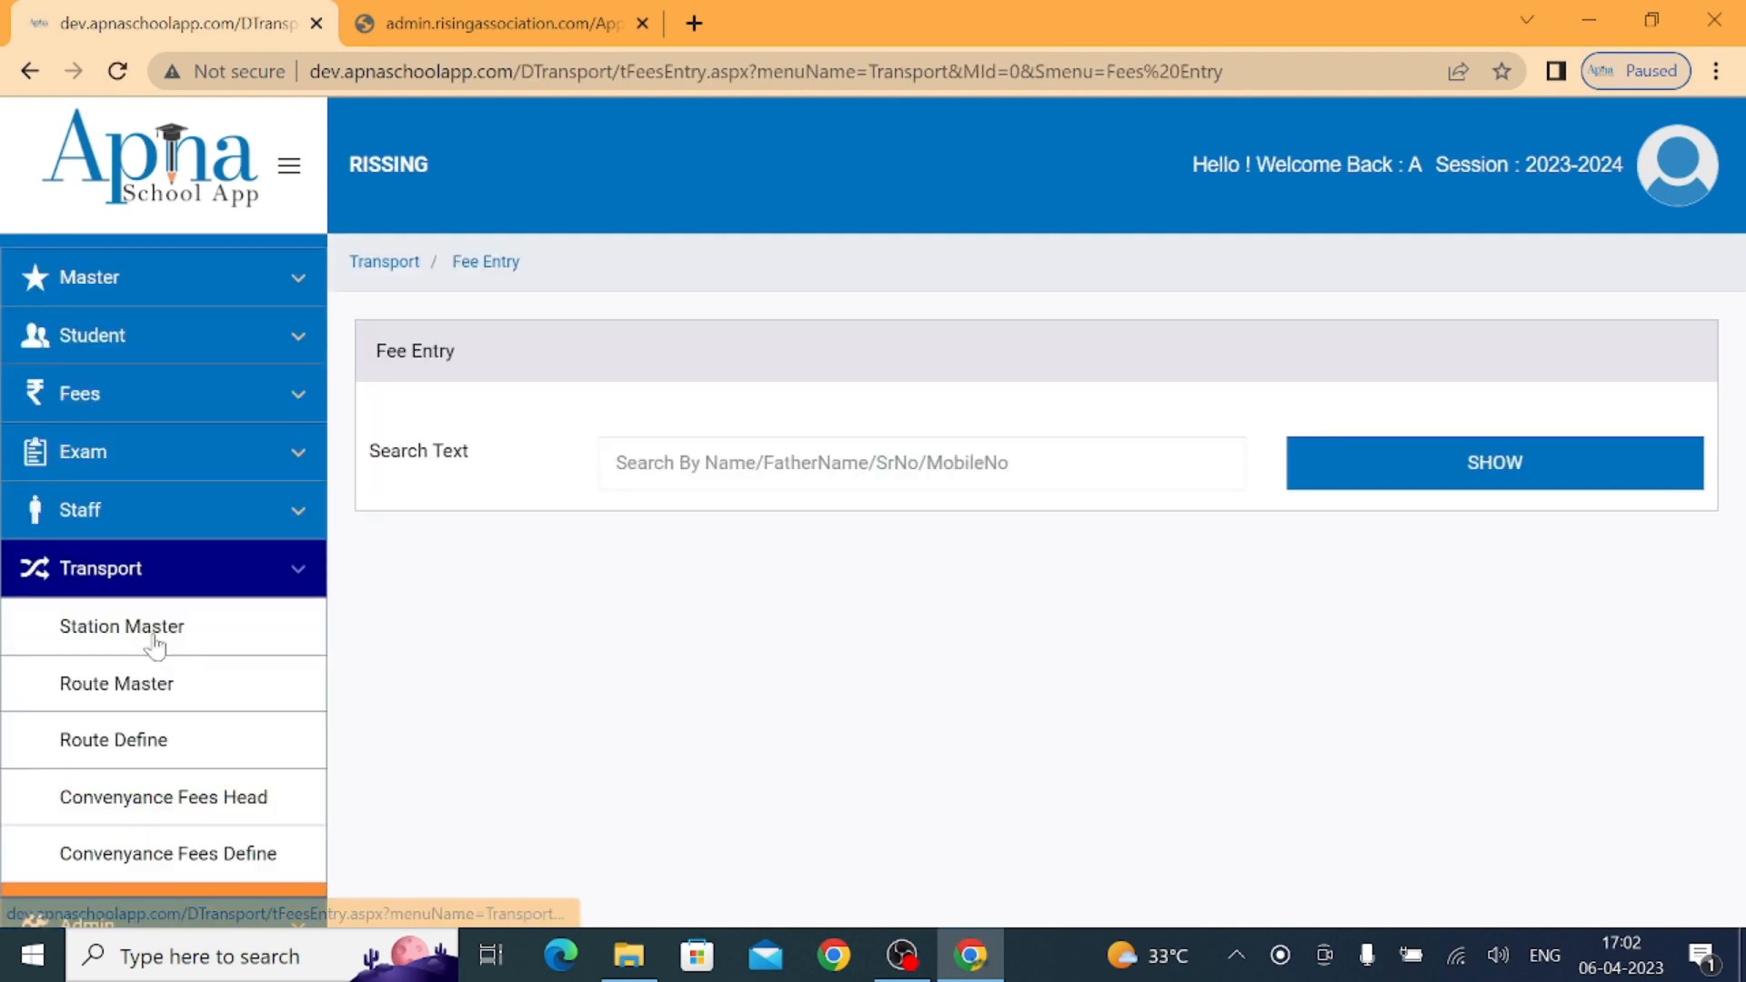
left_click(921, 463)
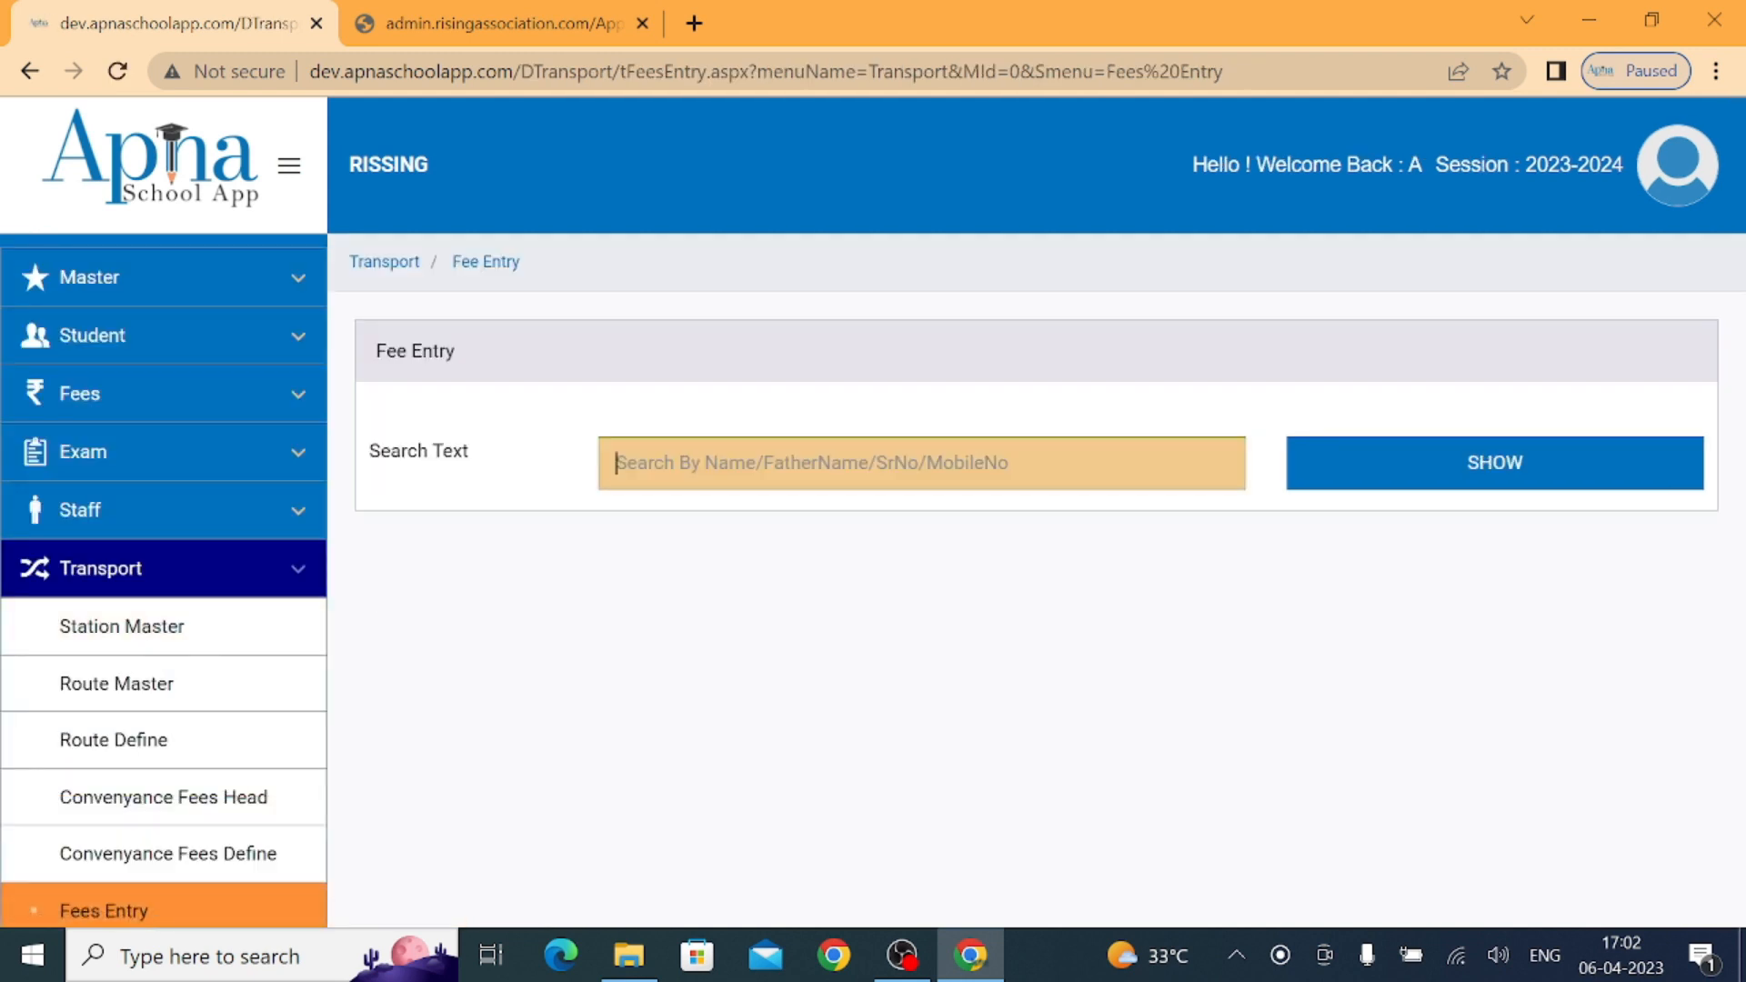
type("1")
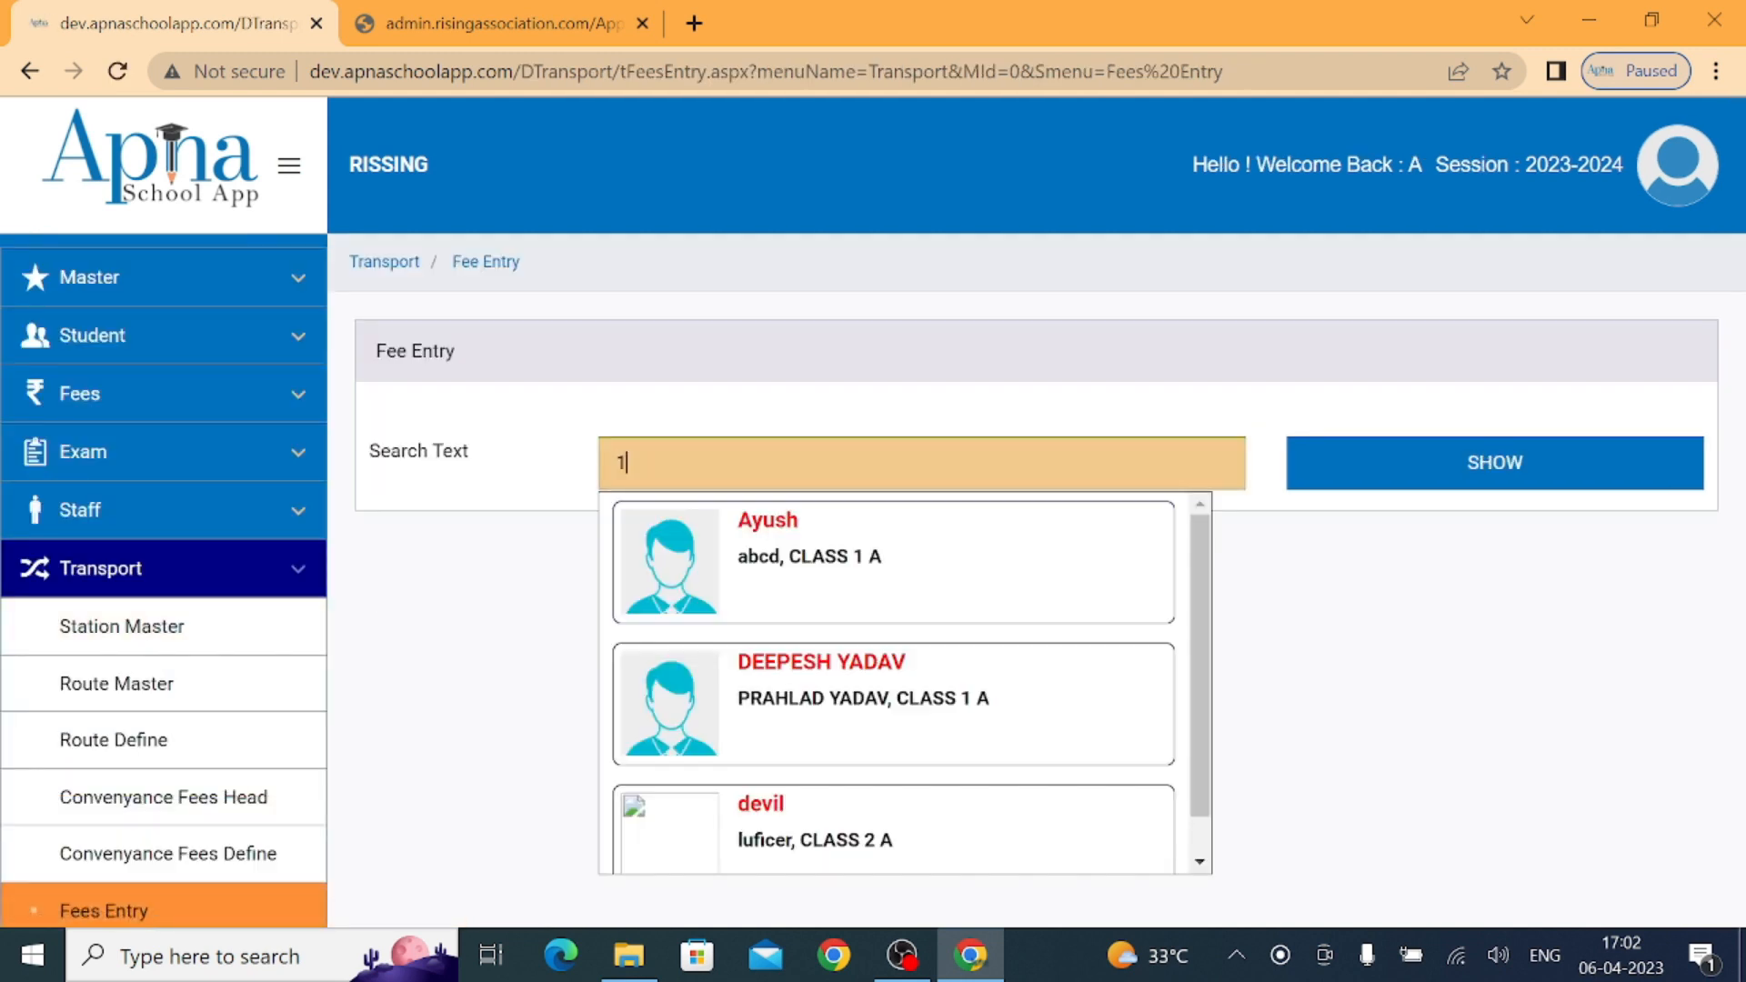
left_click(821, 559)
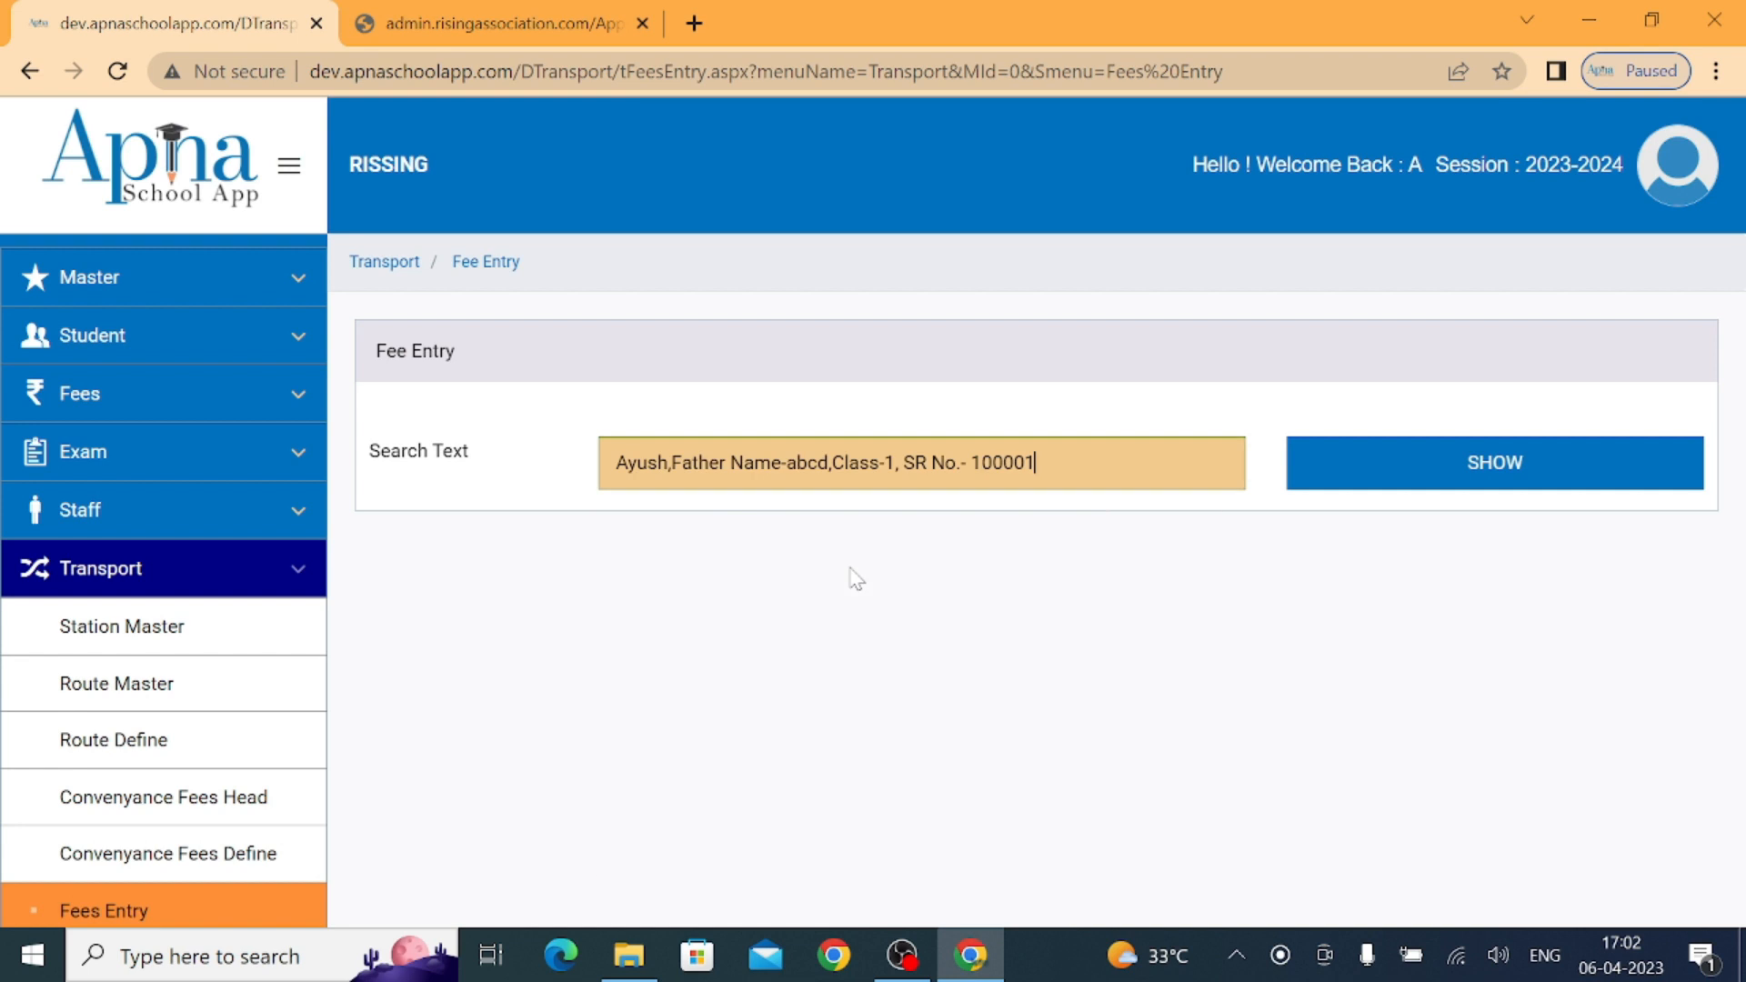
left_click(1515, 468)
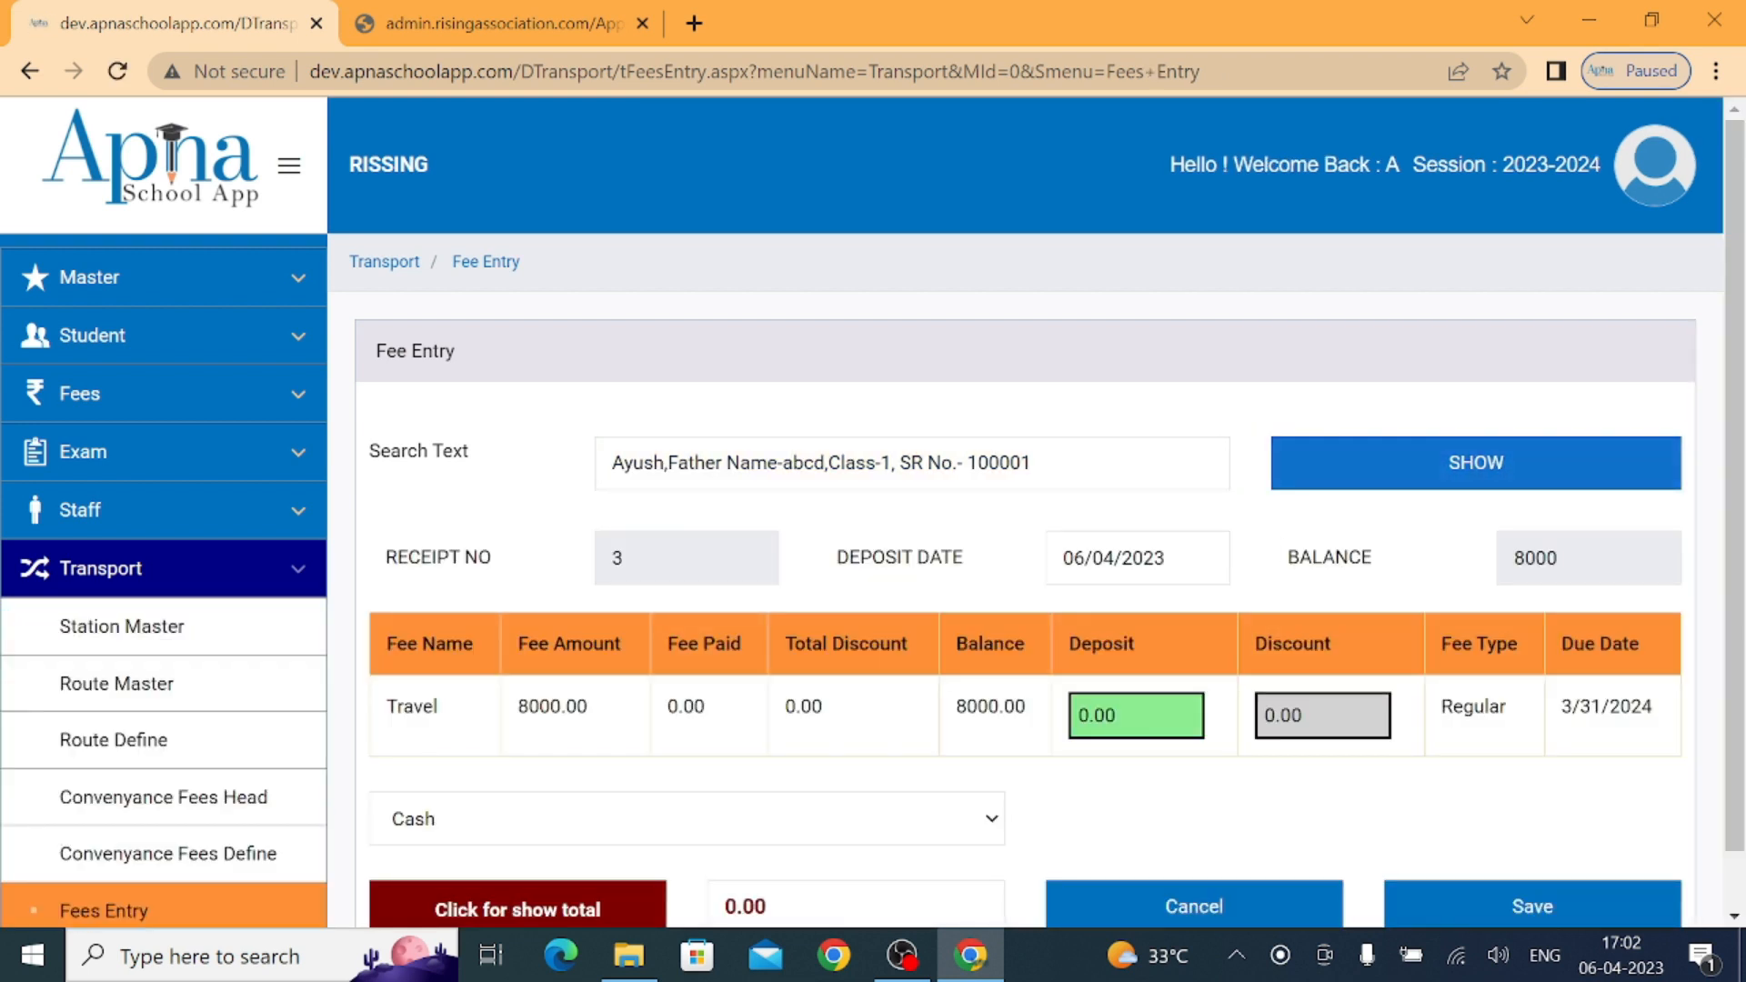
- Enter a 1000 deposit for the Travel fee with payment mode Cash, save it, and agree to send the SMS
scroll(1014, 762, "down", 1)
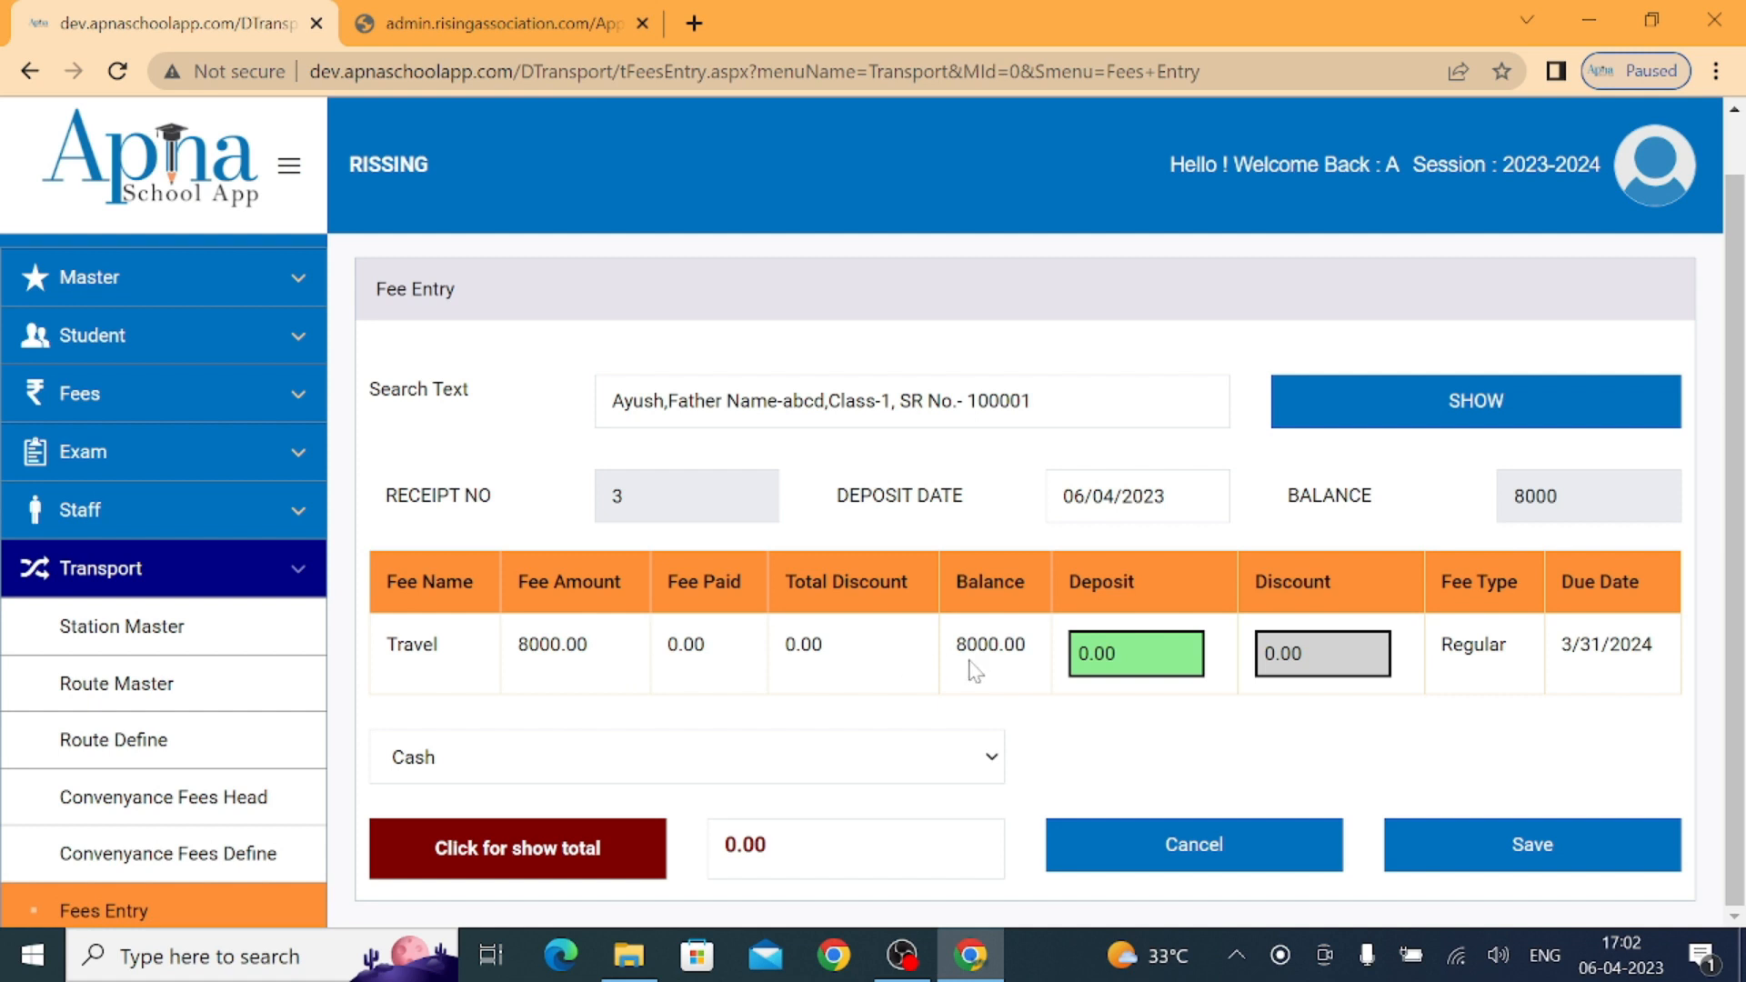
left_click(1101, 655)
type("0")
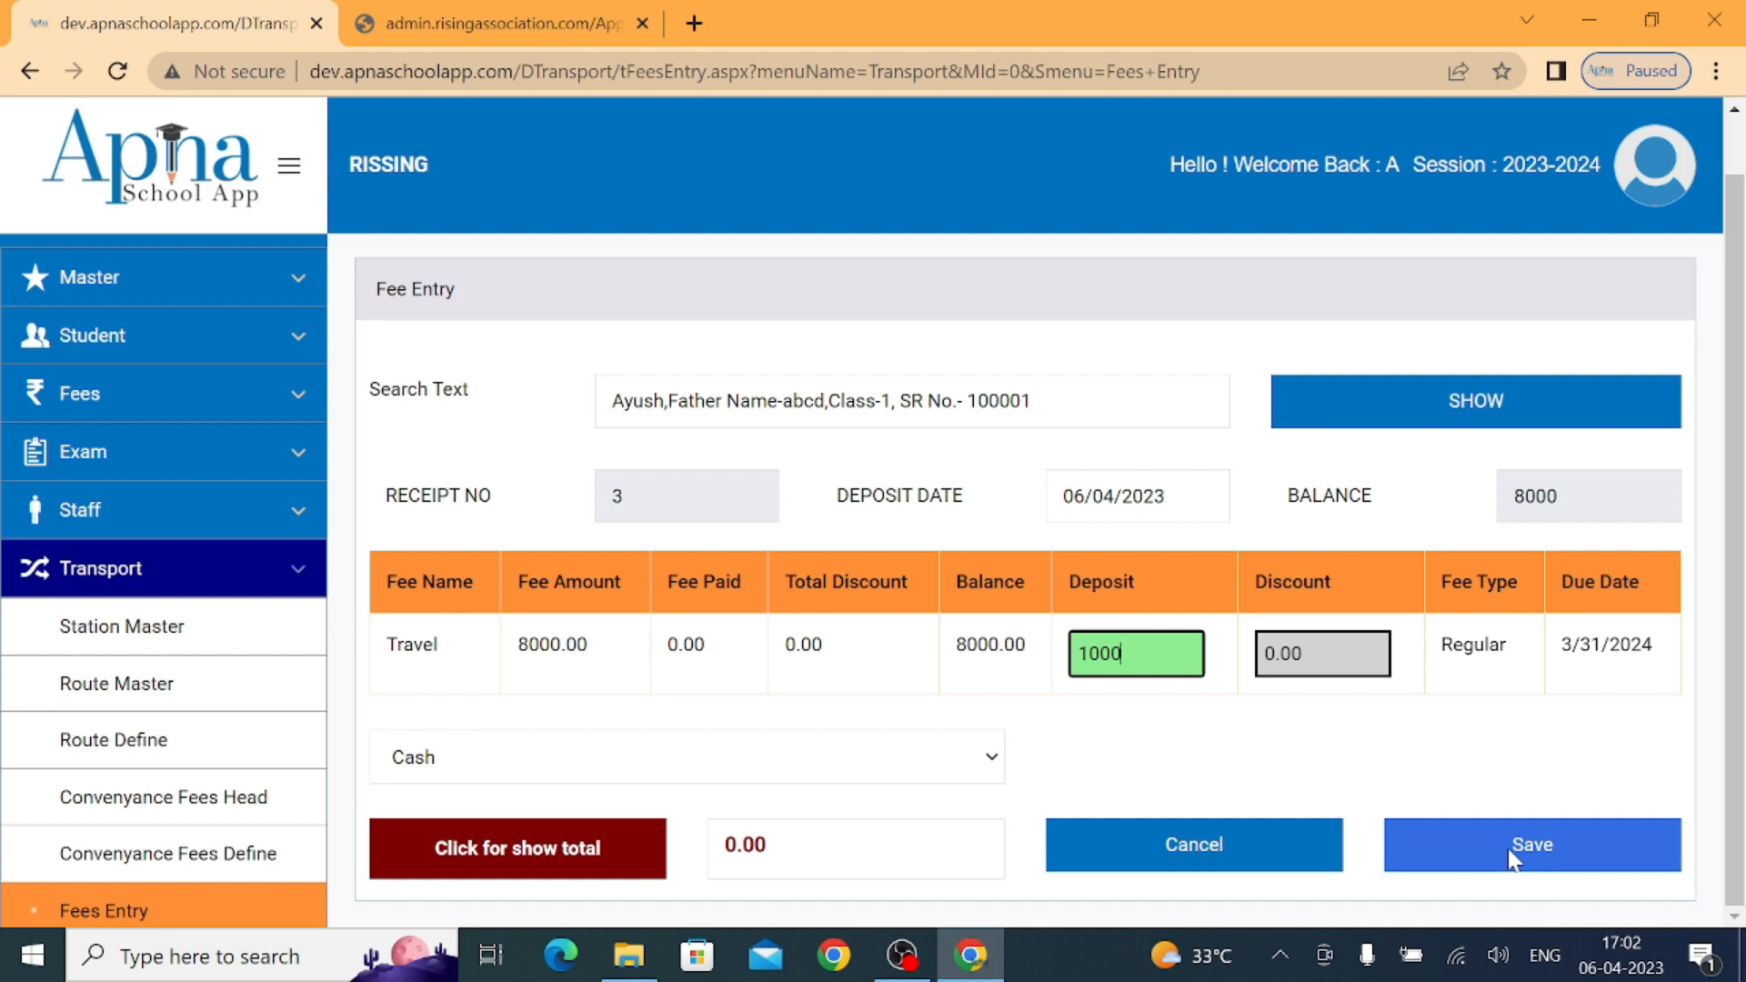
left_click(815, 754)
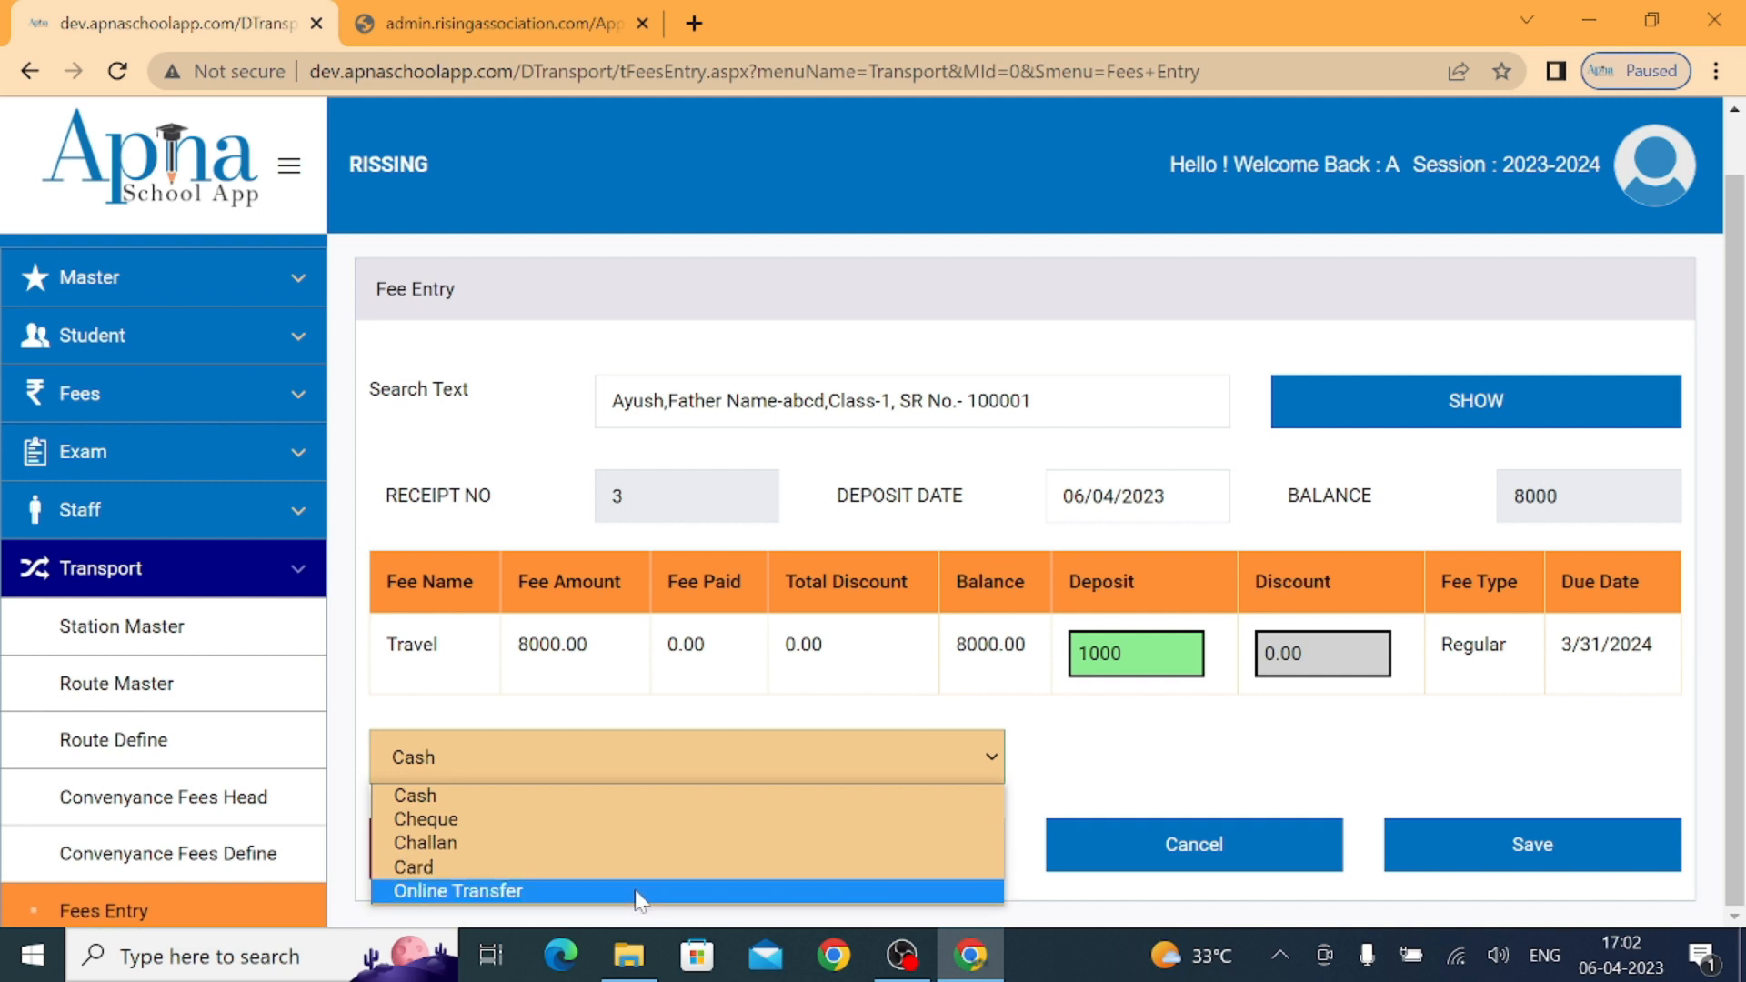
left_click(697, 743)
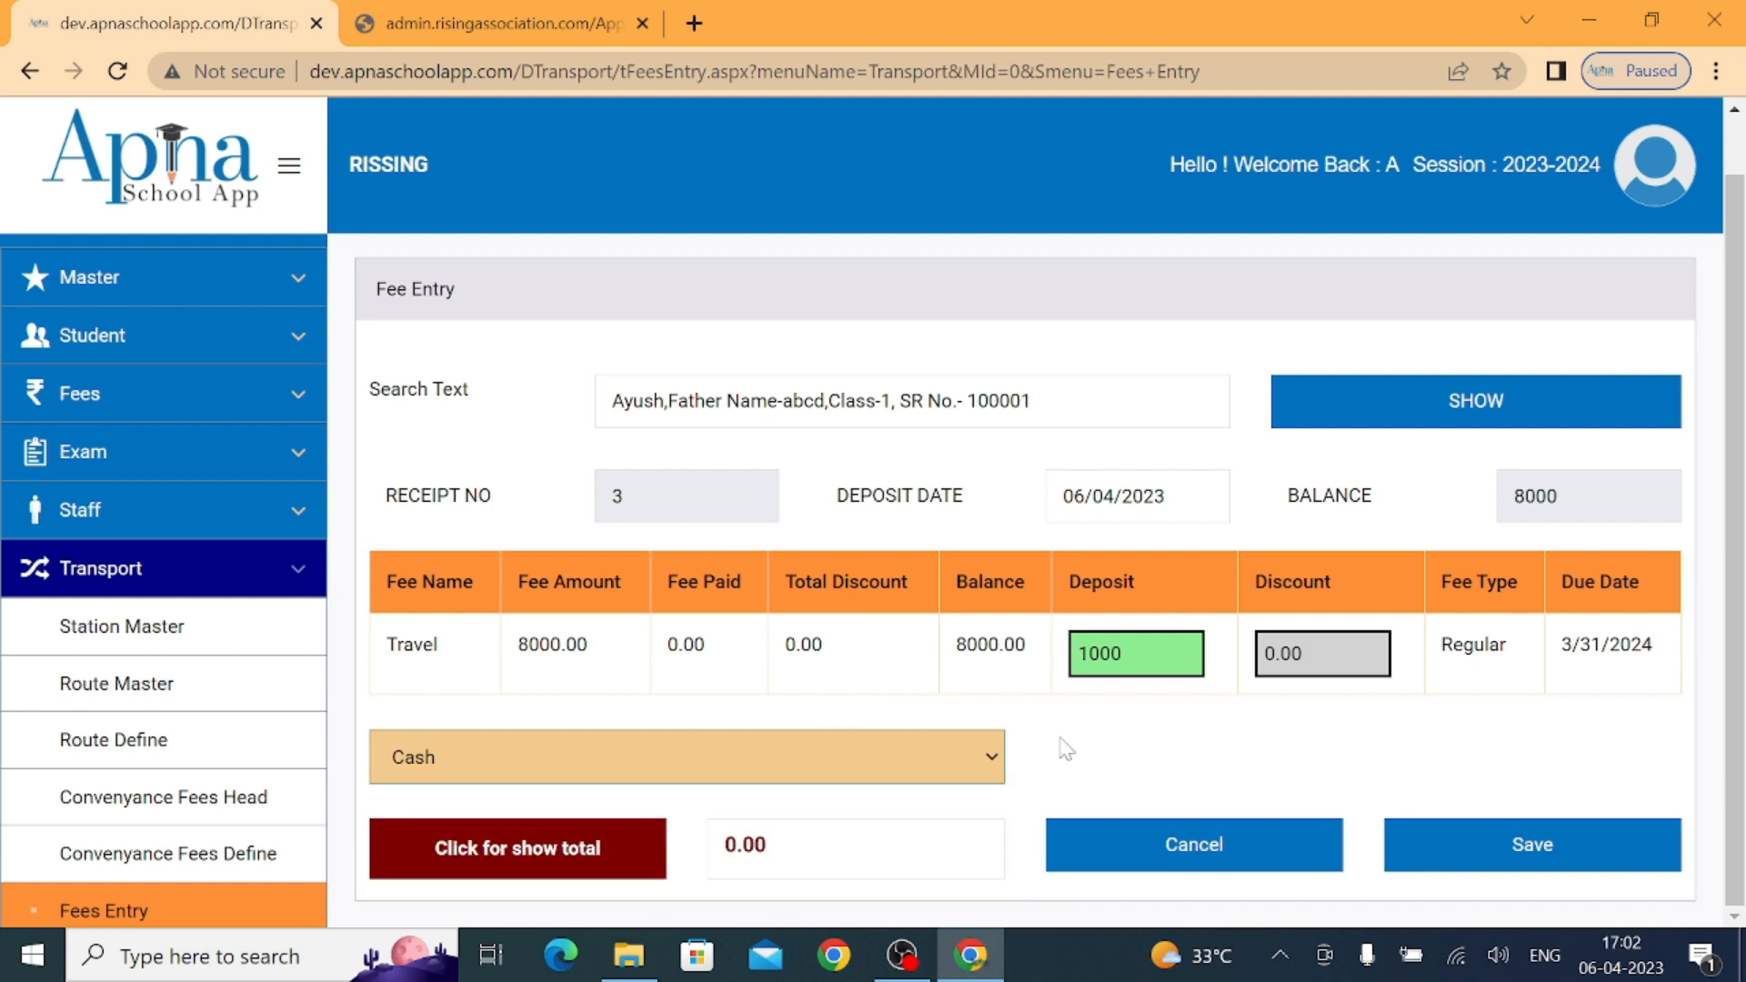
left_click(1555, 860)
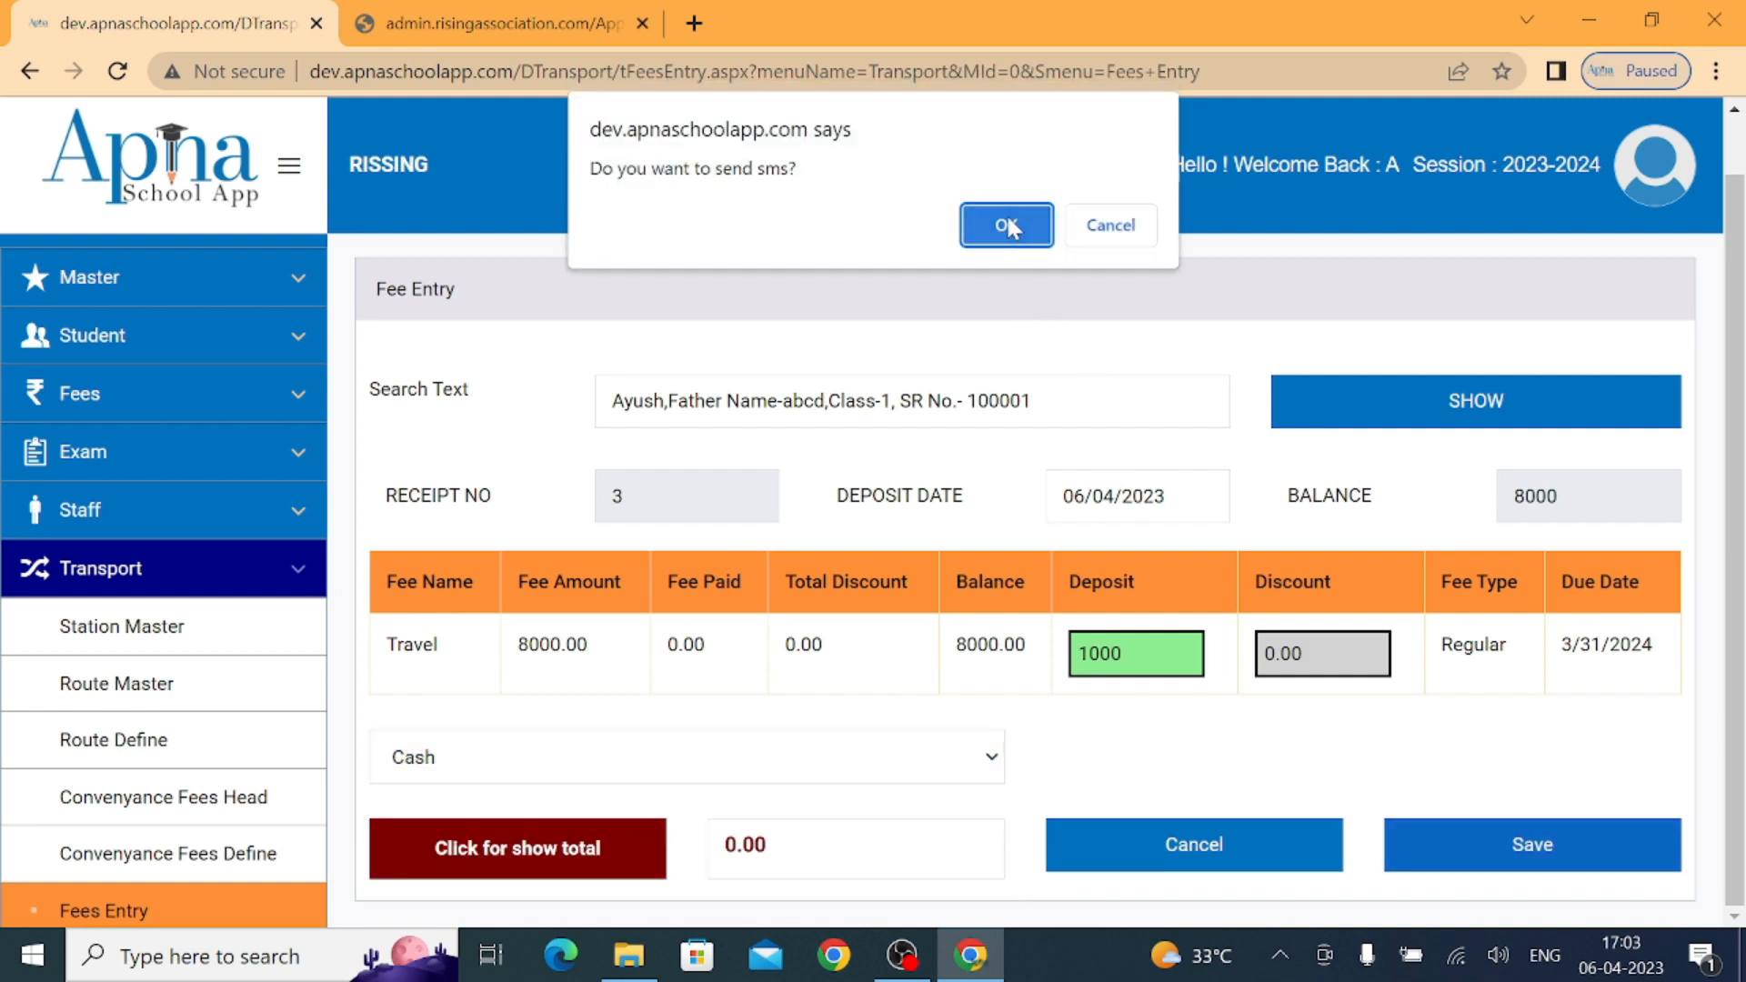
left_click(1008, 225)
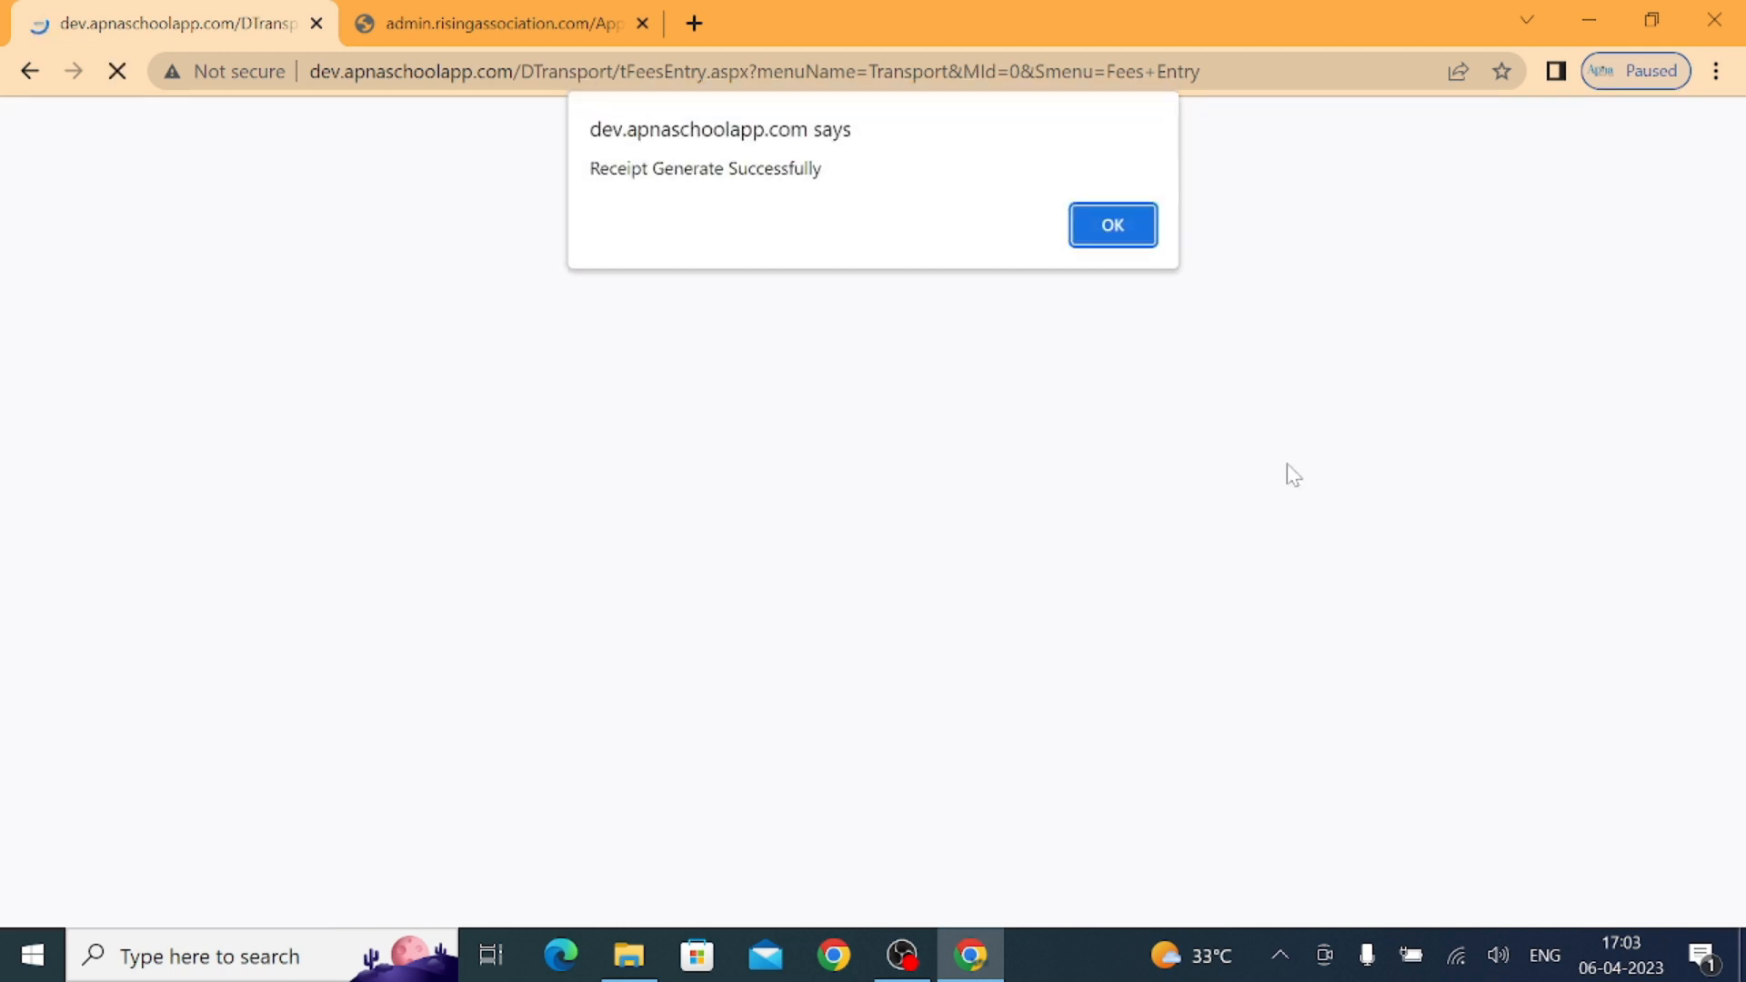
left_click(1118, 227)
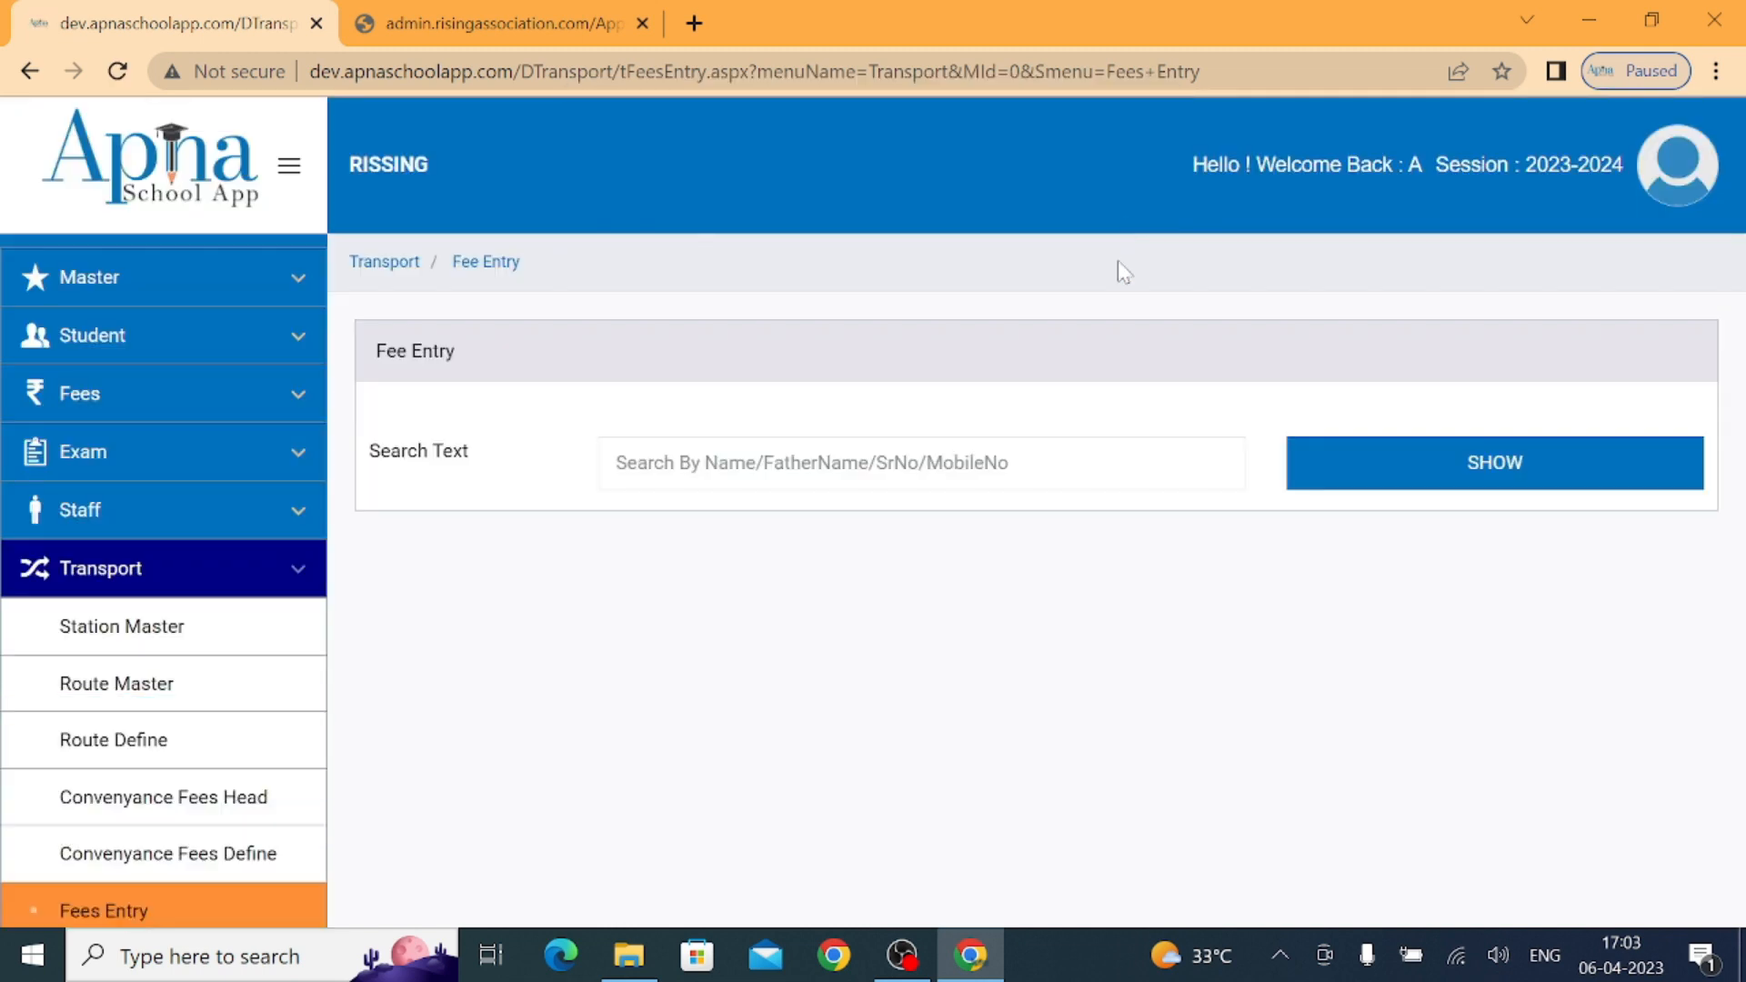
- Display the Route Wise Student List for all classes, routes and stations, and look through the listed students
scroll(203, 835, "down", 4)
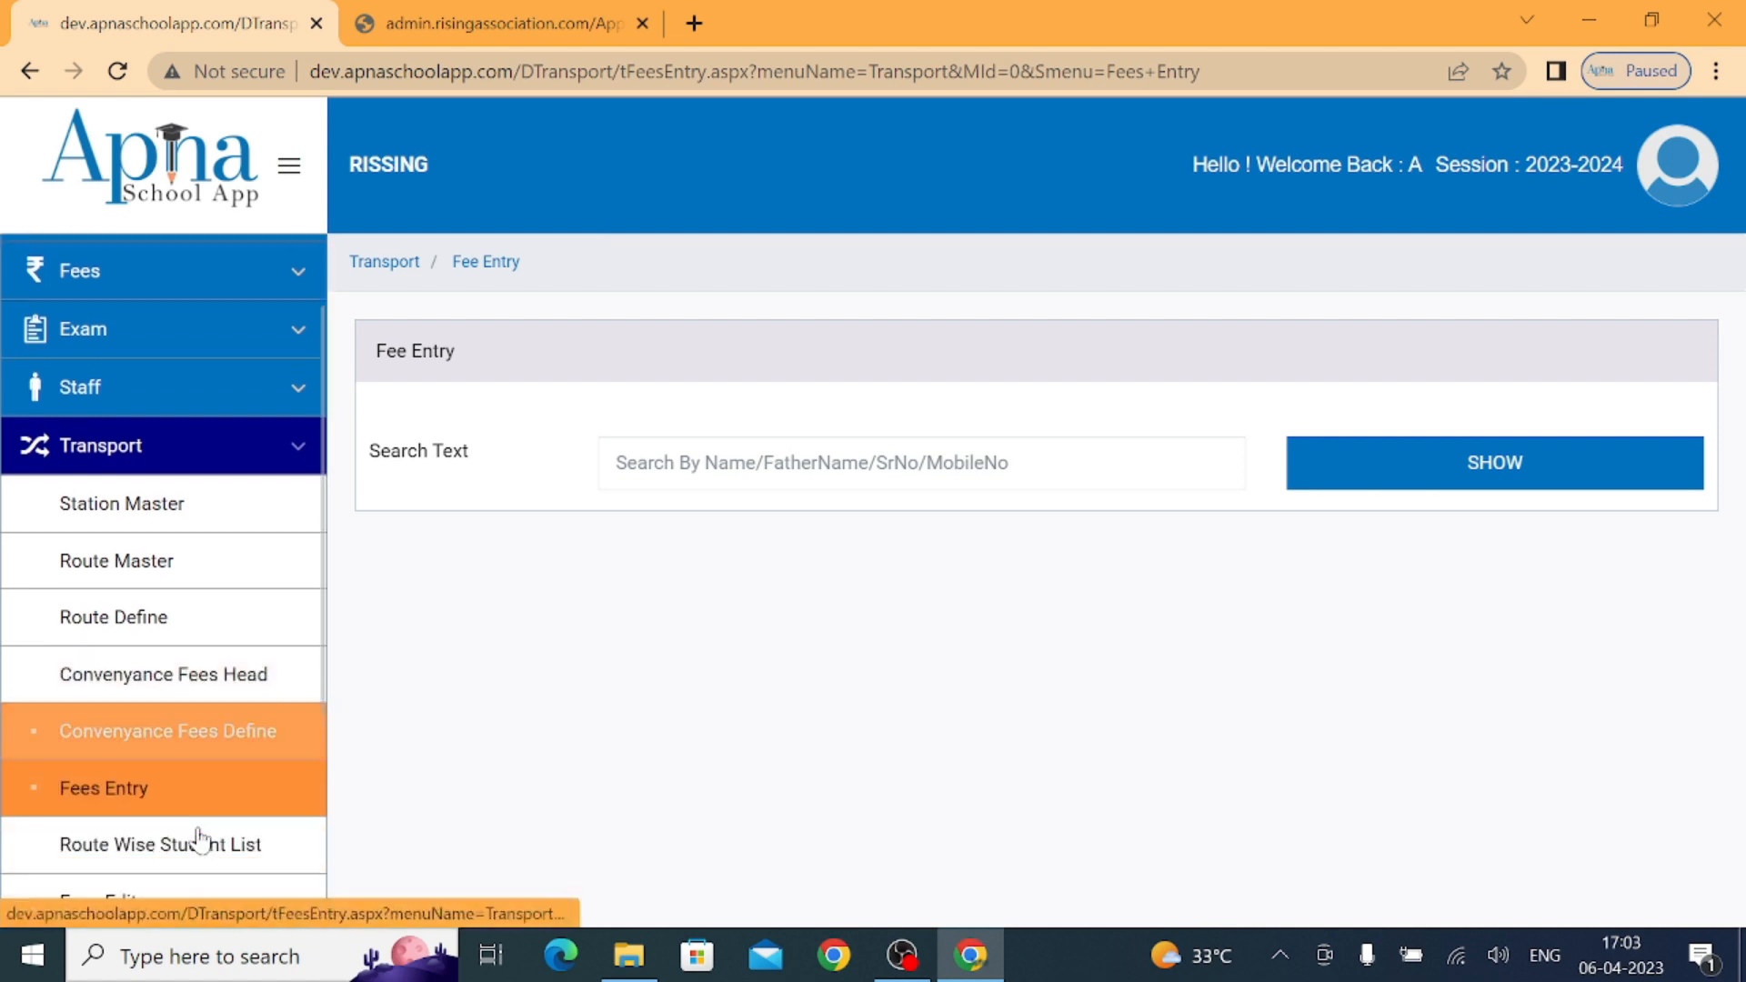
left_click(187, 609)
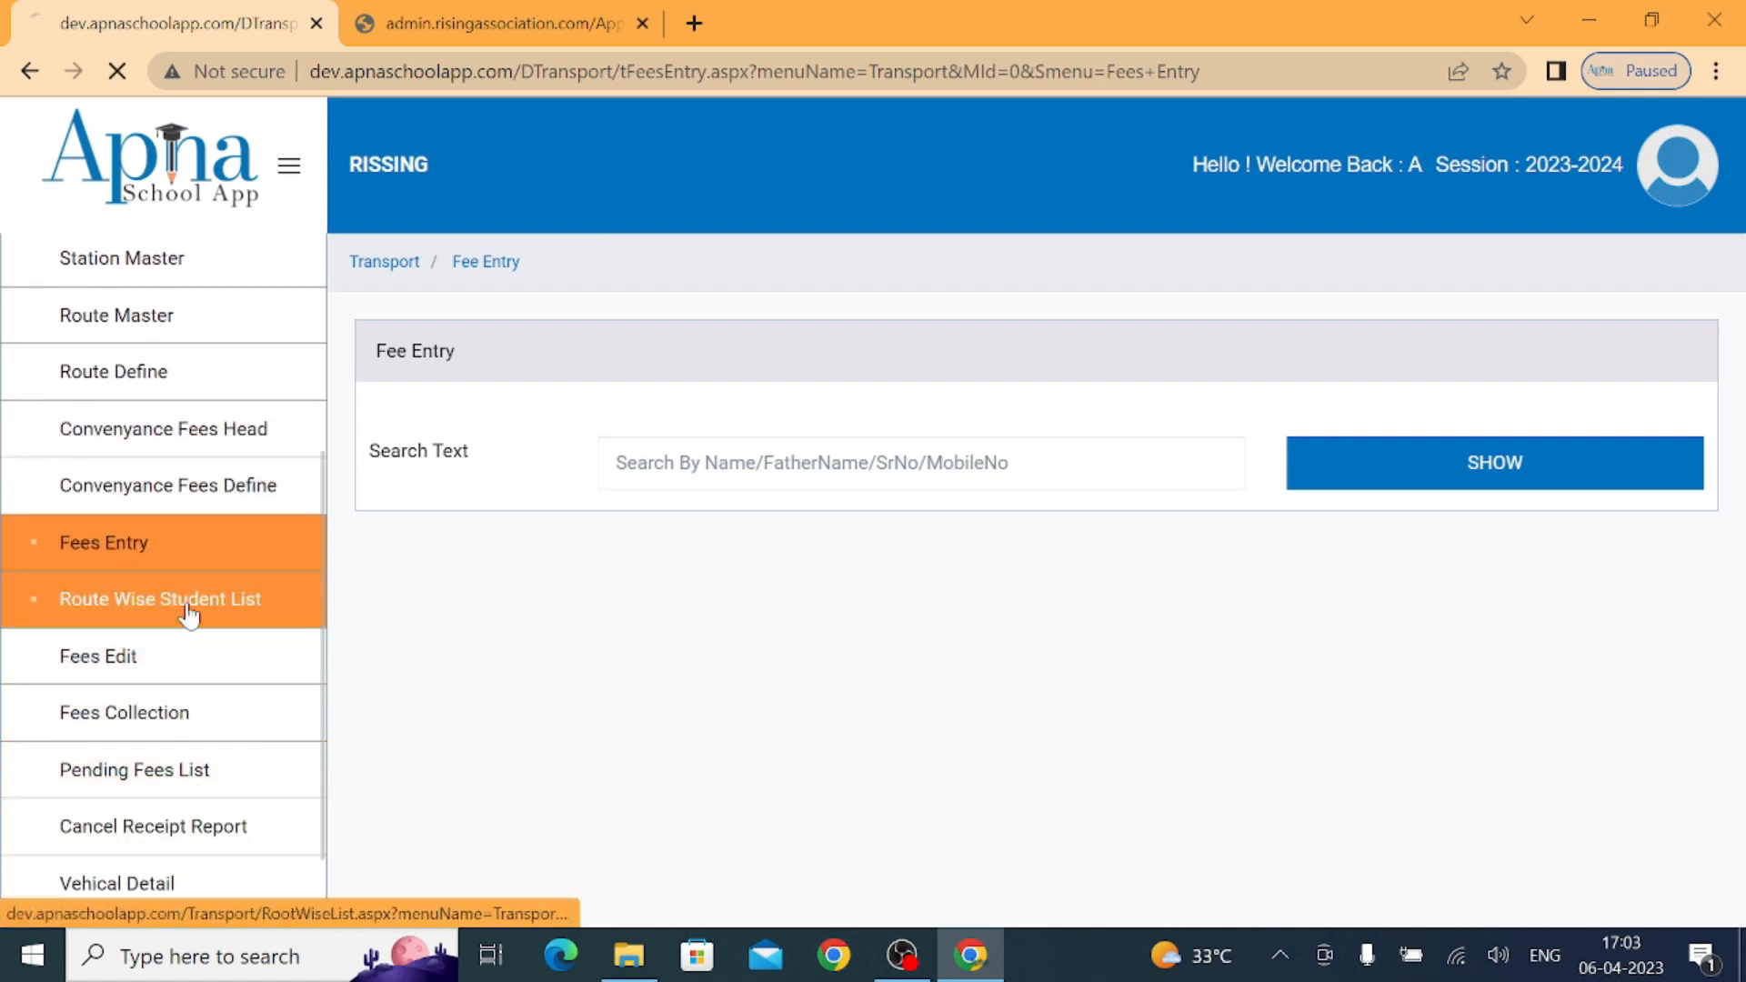
left_click(1465, 476)
scroll(951, 668, "down", 1)
scroll(952, 668, "down", 2)
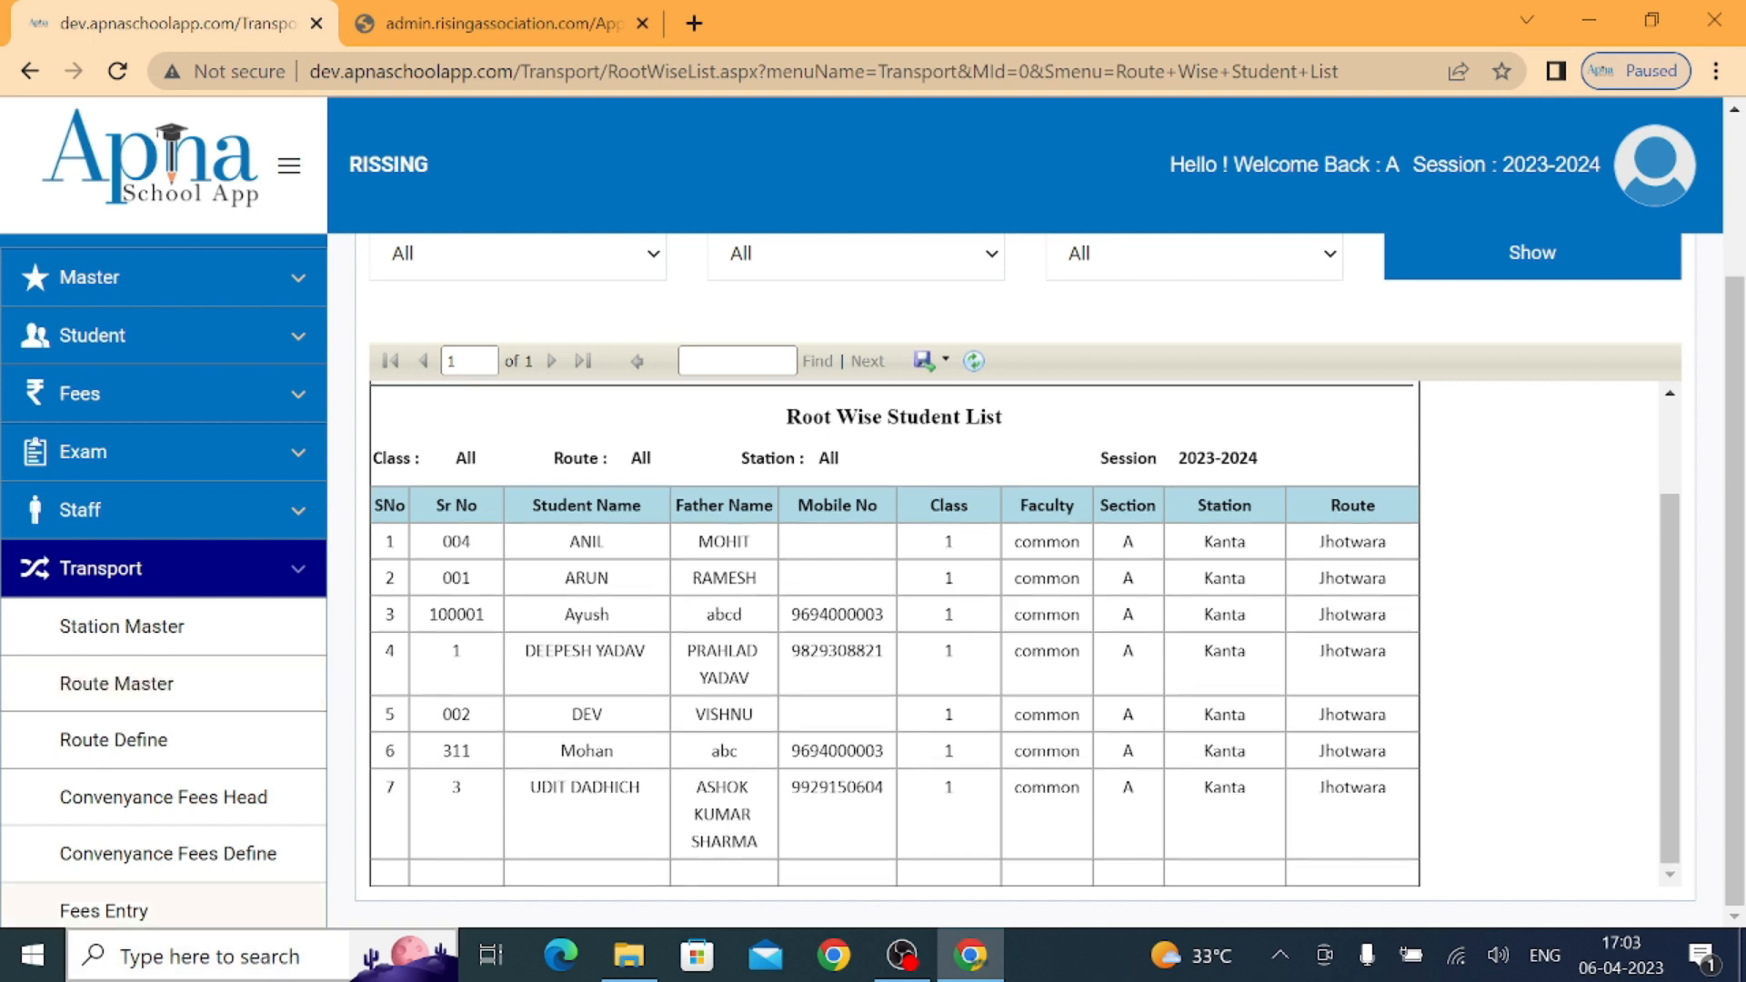
- In the transport Fees Edit, search for 1, choose the same class 1 student and show the student's fee receipts
scroll(168, 832, "down", 4)
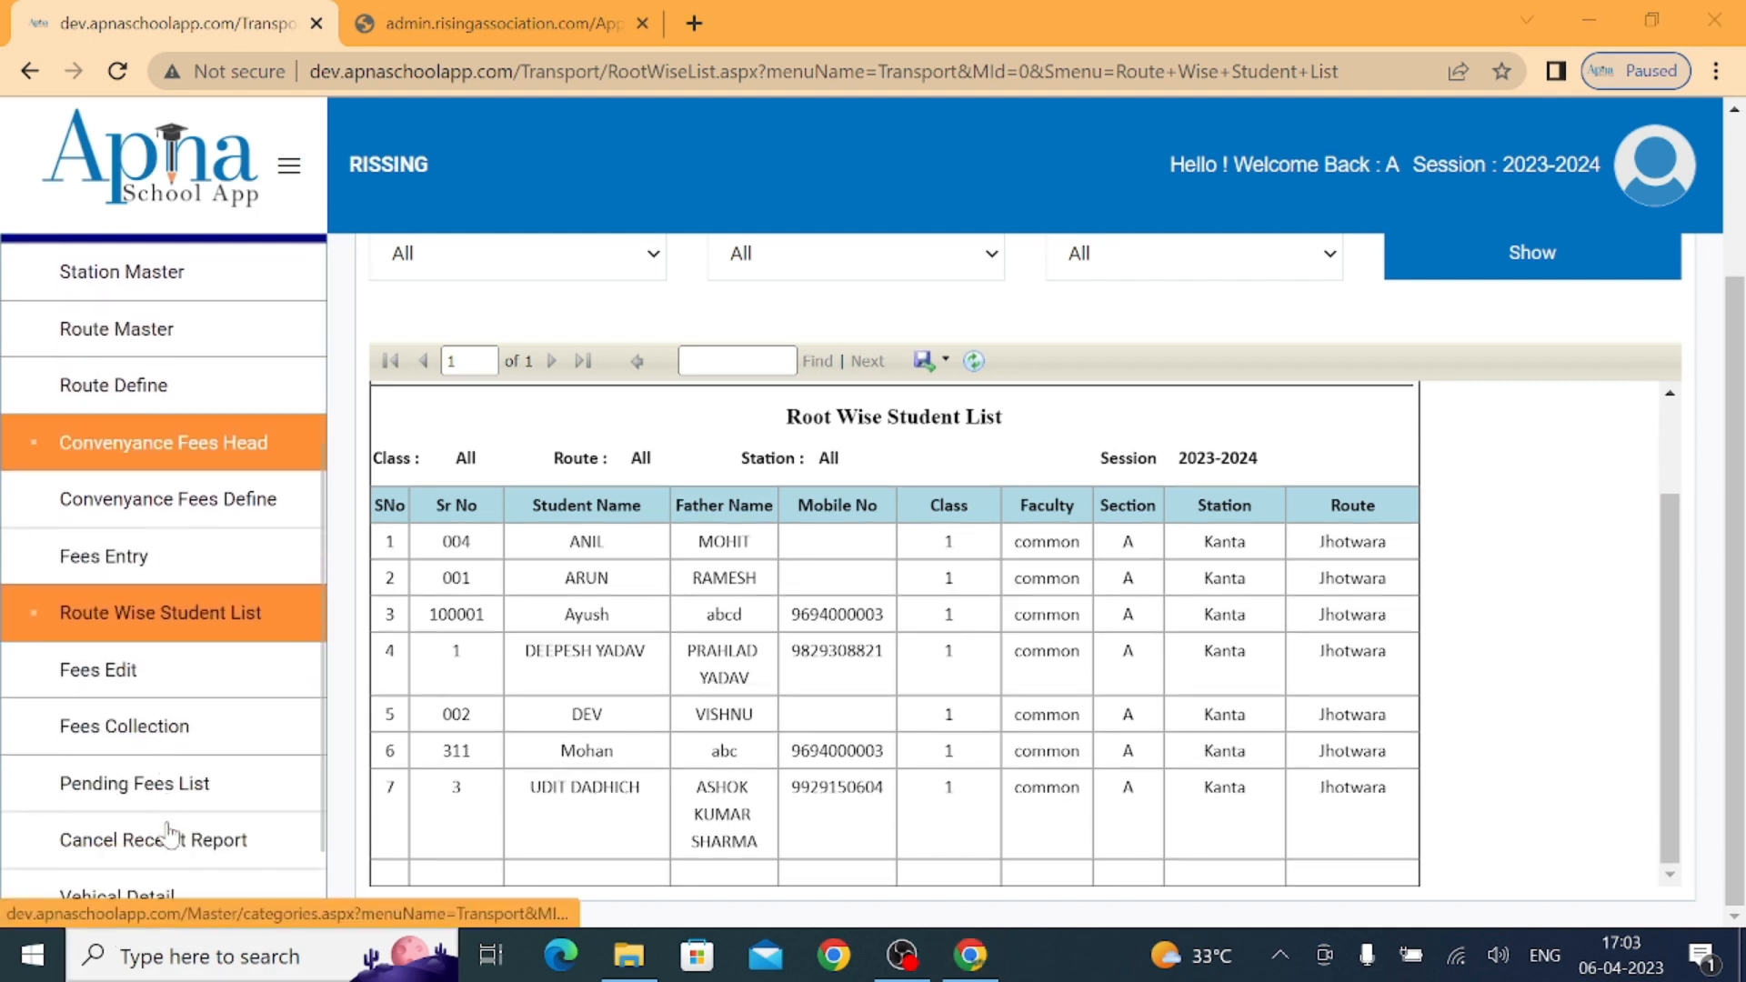
left_click(220, 684)
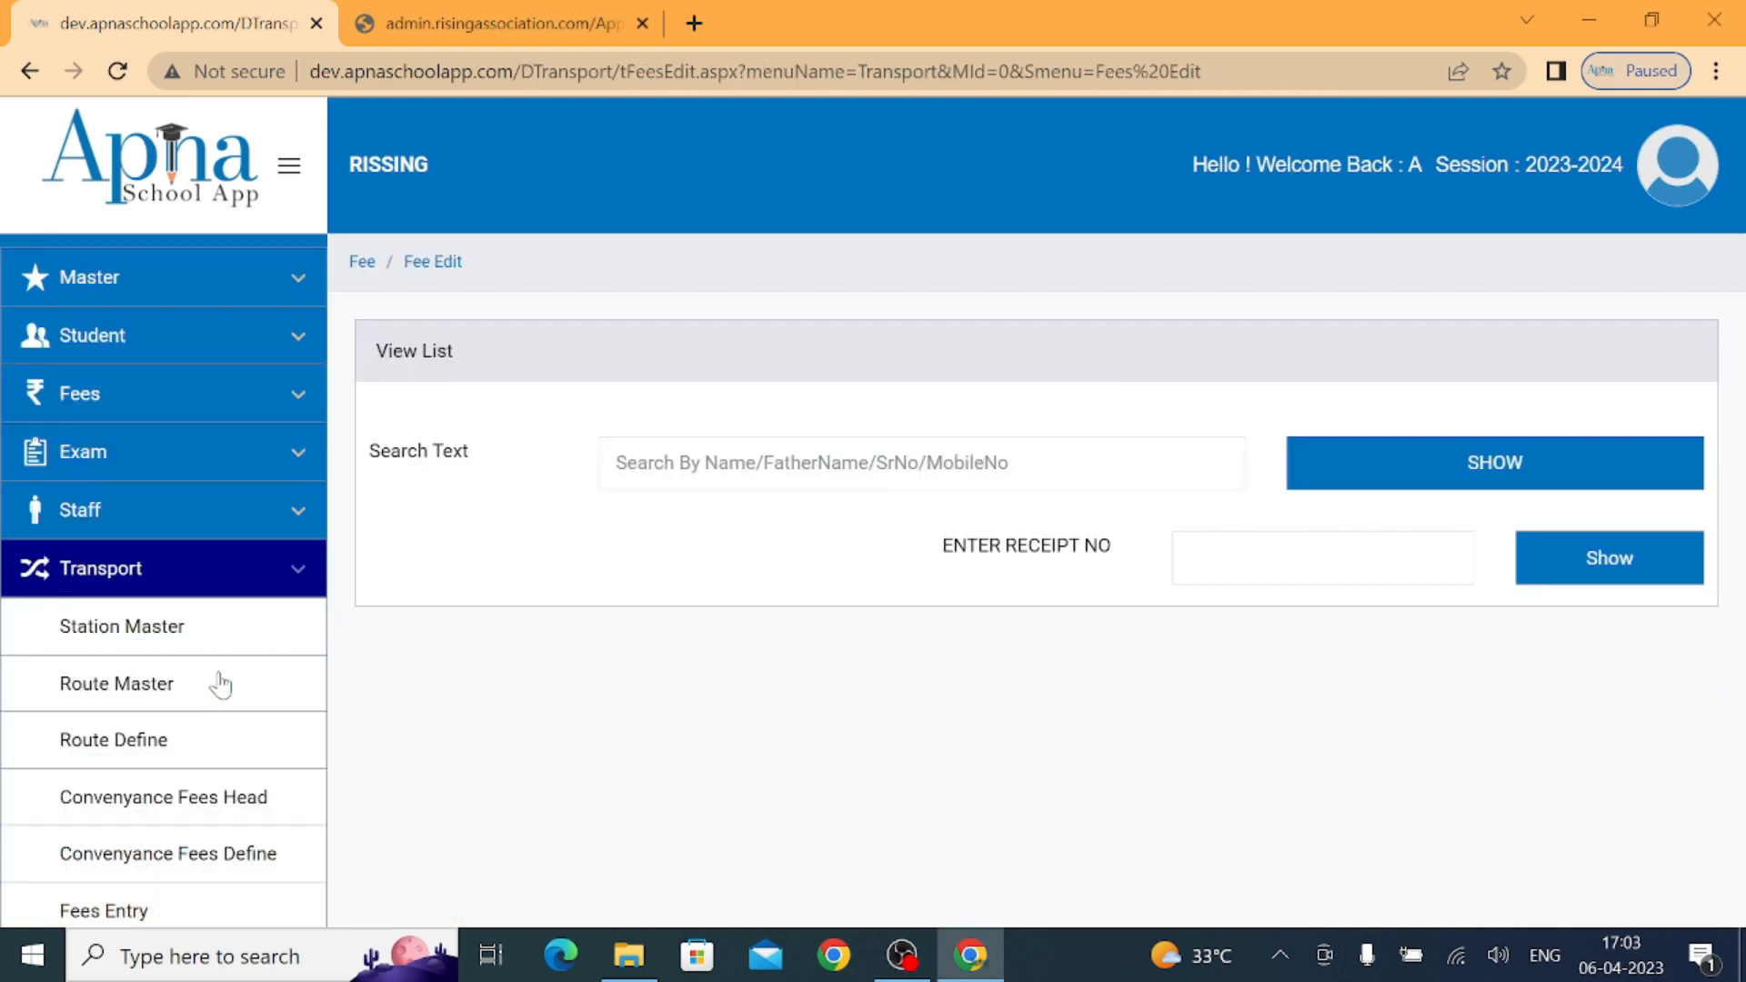
left_click(921, 462)
type("1")
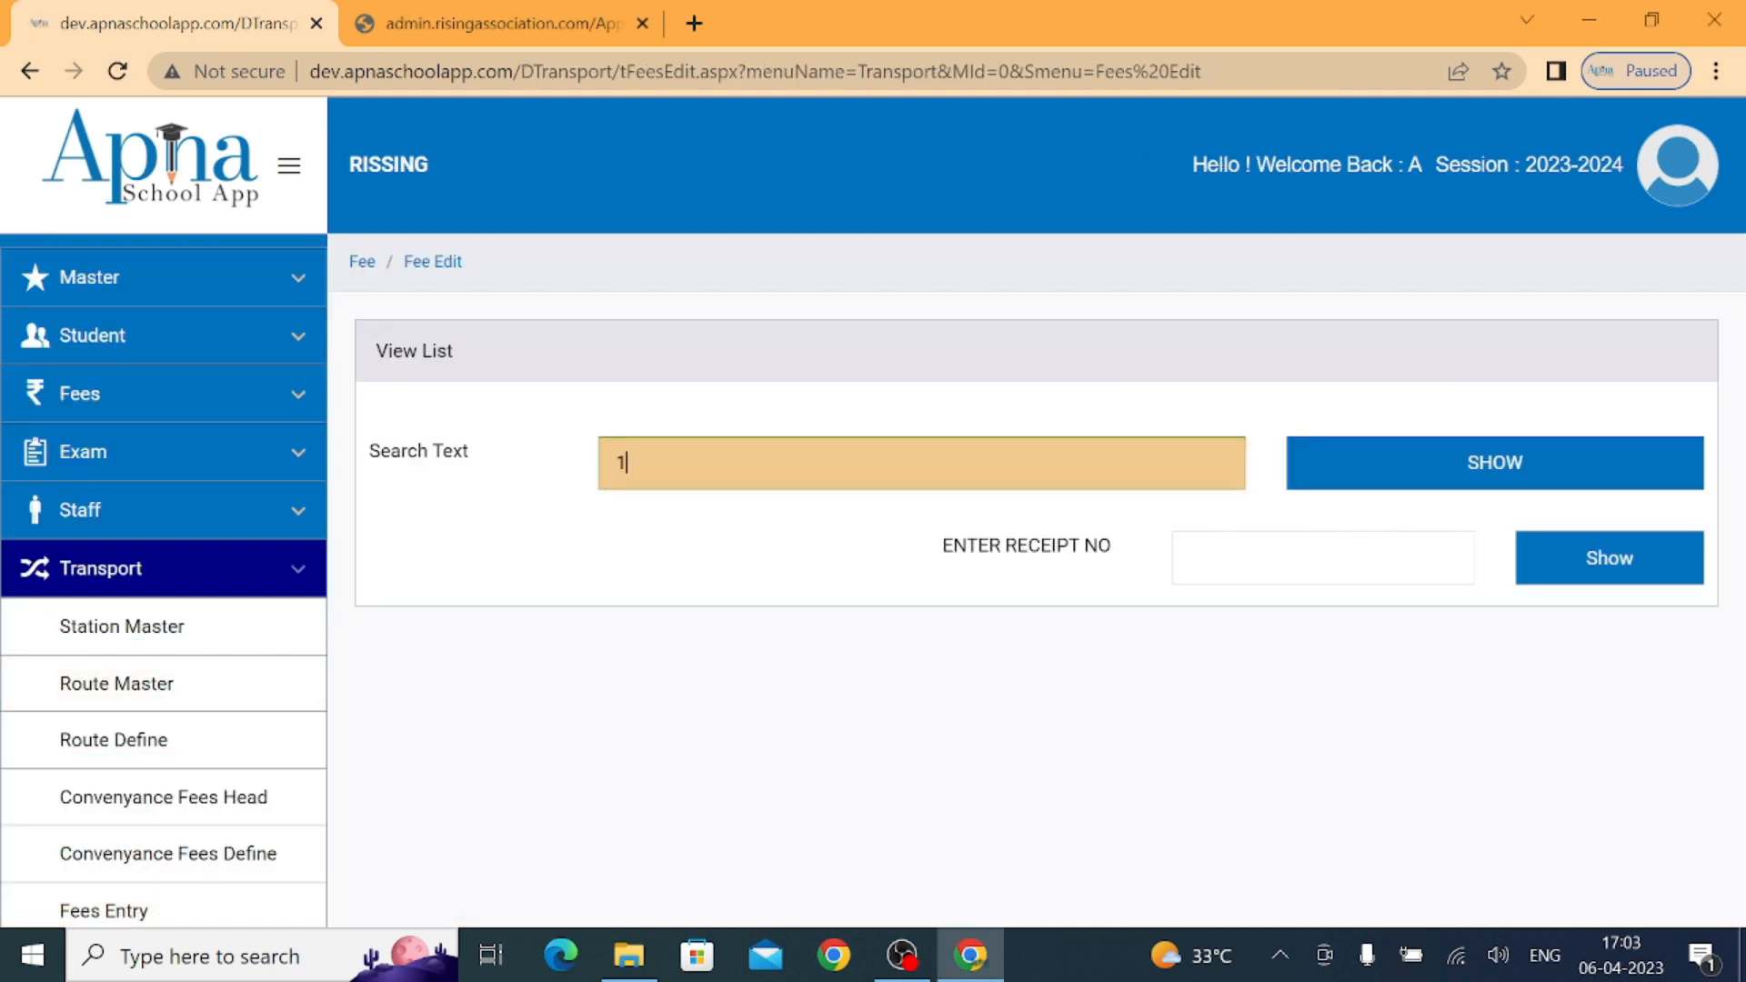
left_click(910, 553)
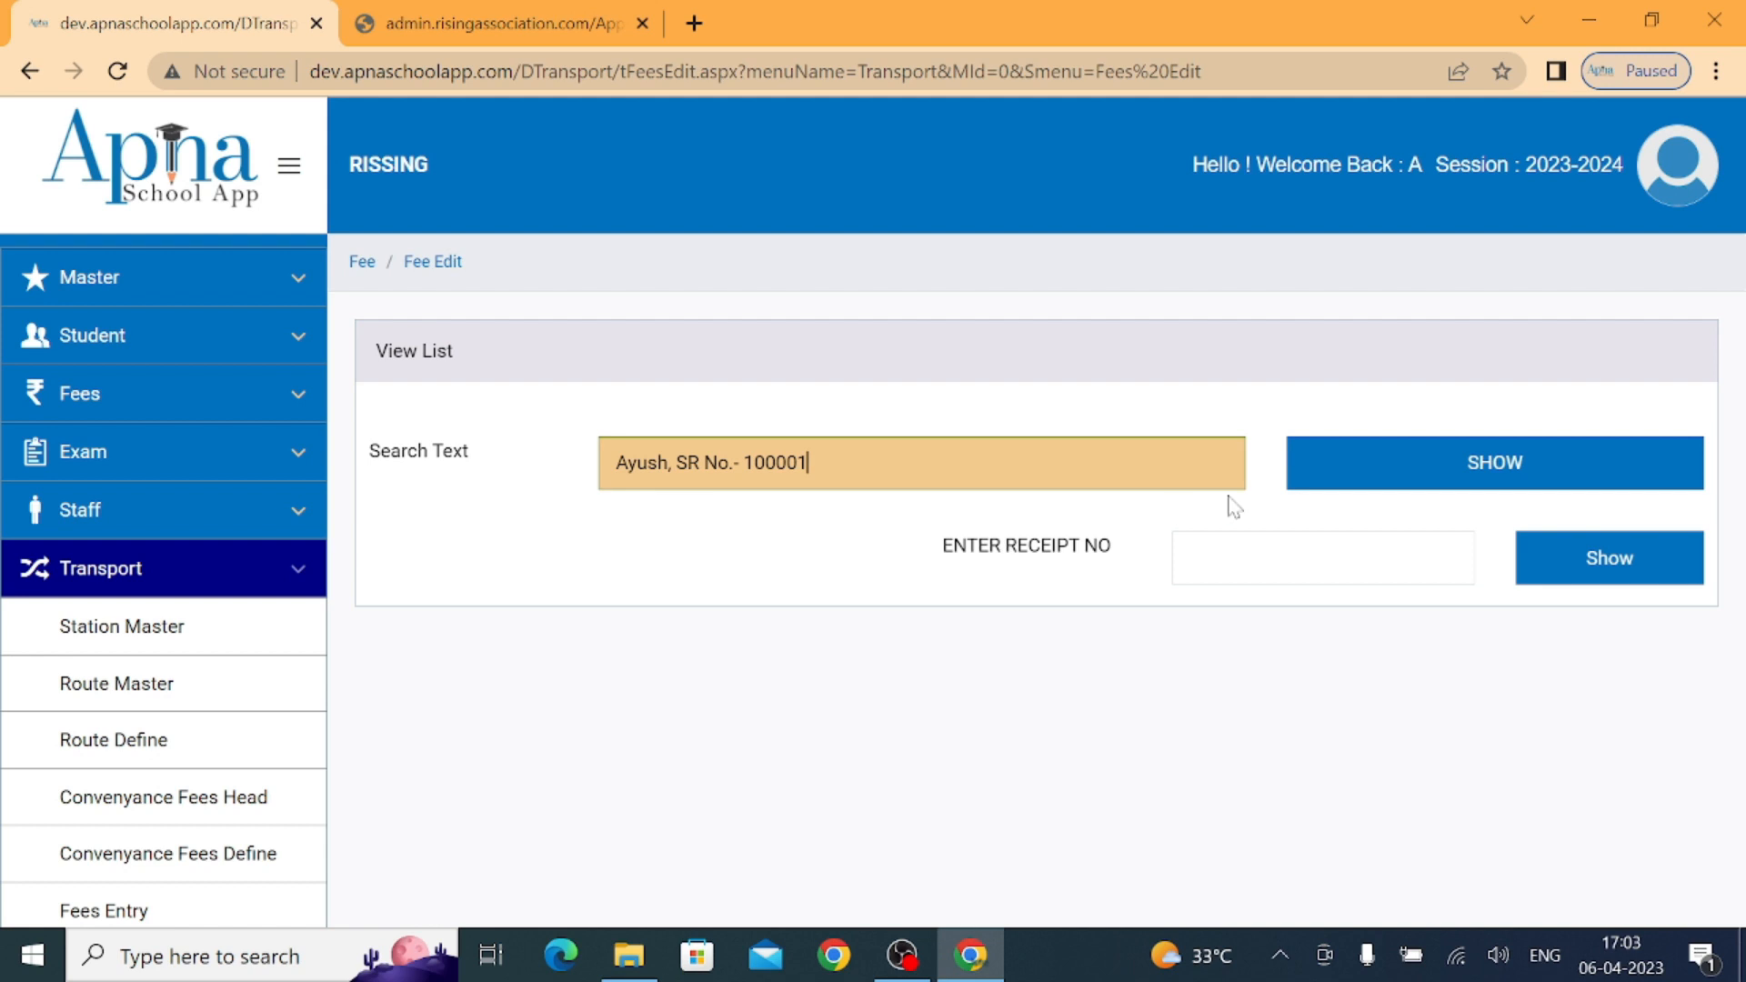
left_click(1466, 462)
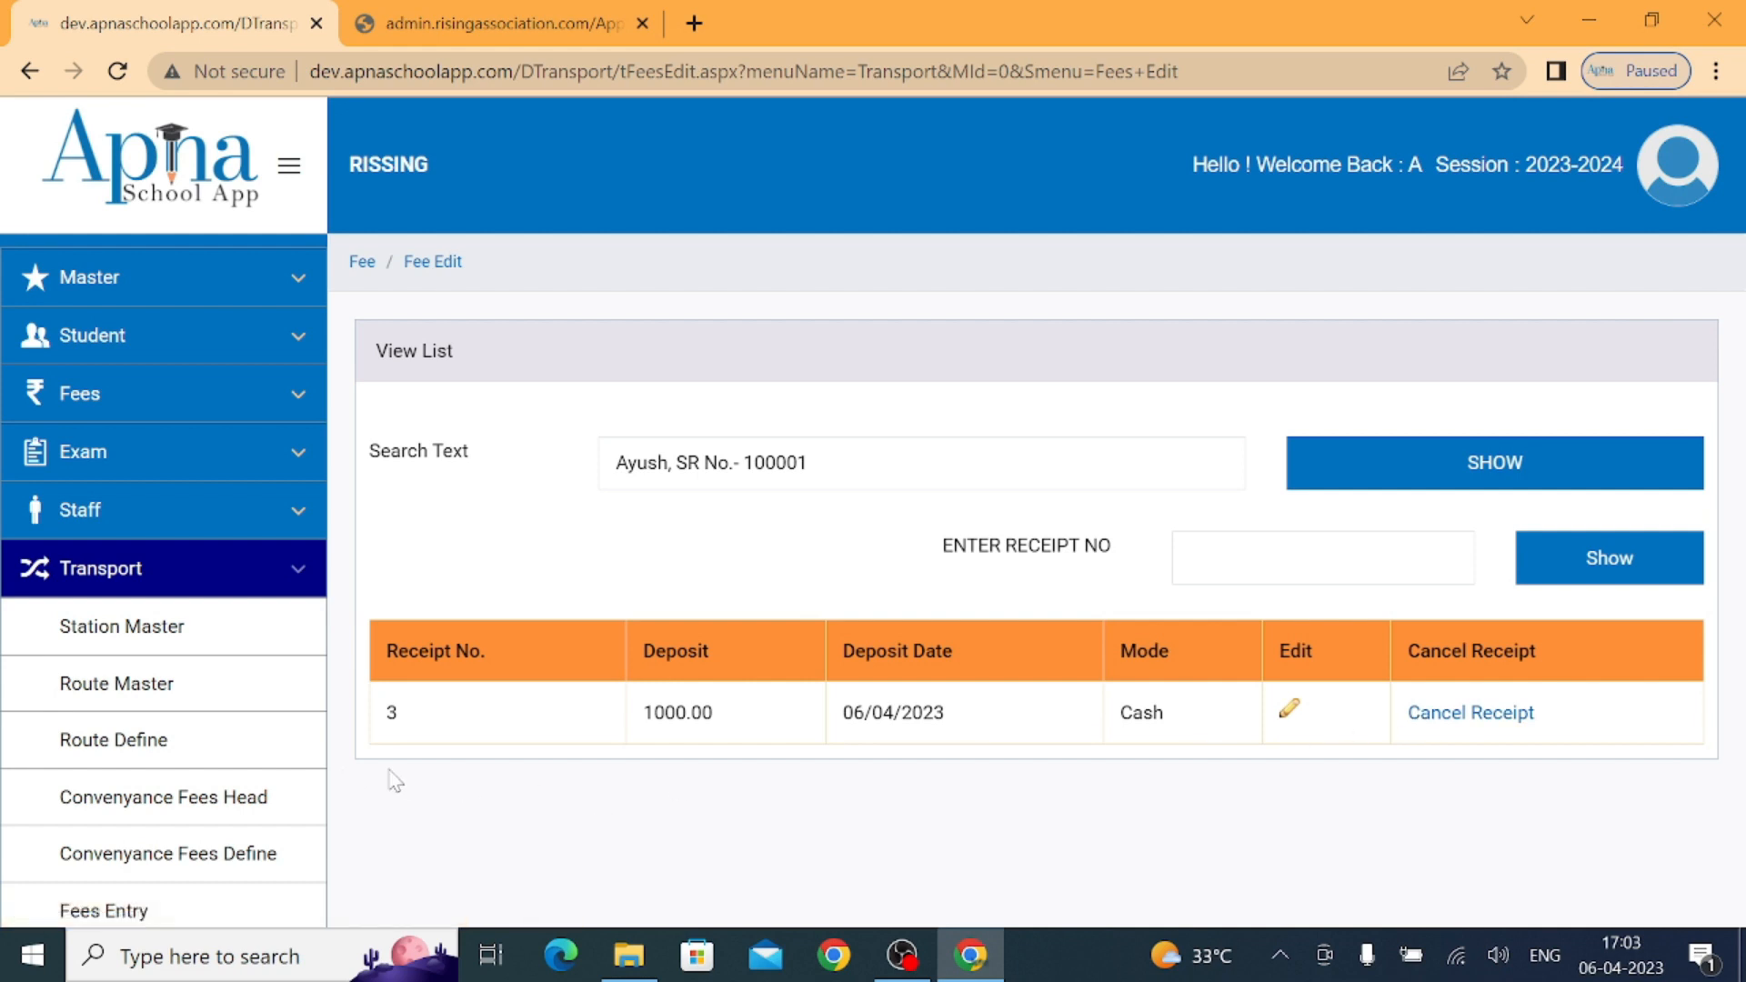
- Show the transport Fees Collection report for 04/06/2023 with both filters set to All, and look across its columns
scroll(108, 818, "down", 5)
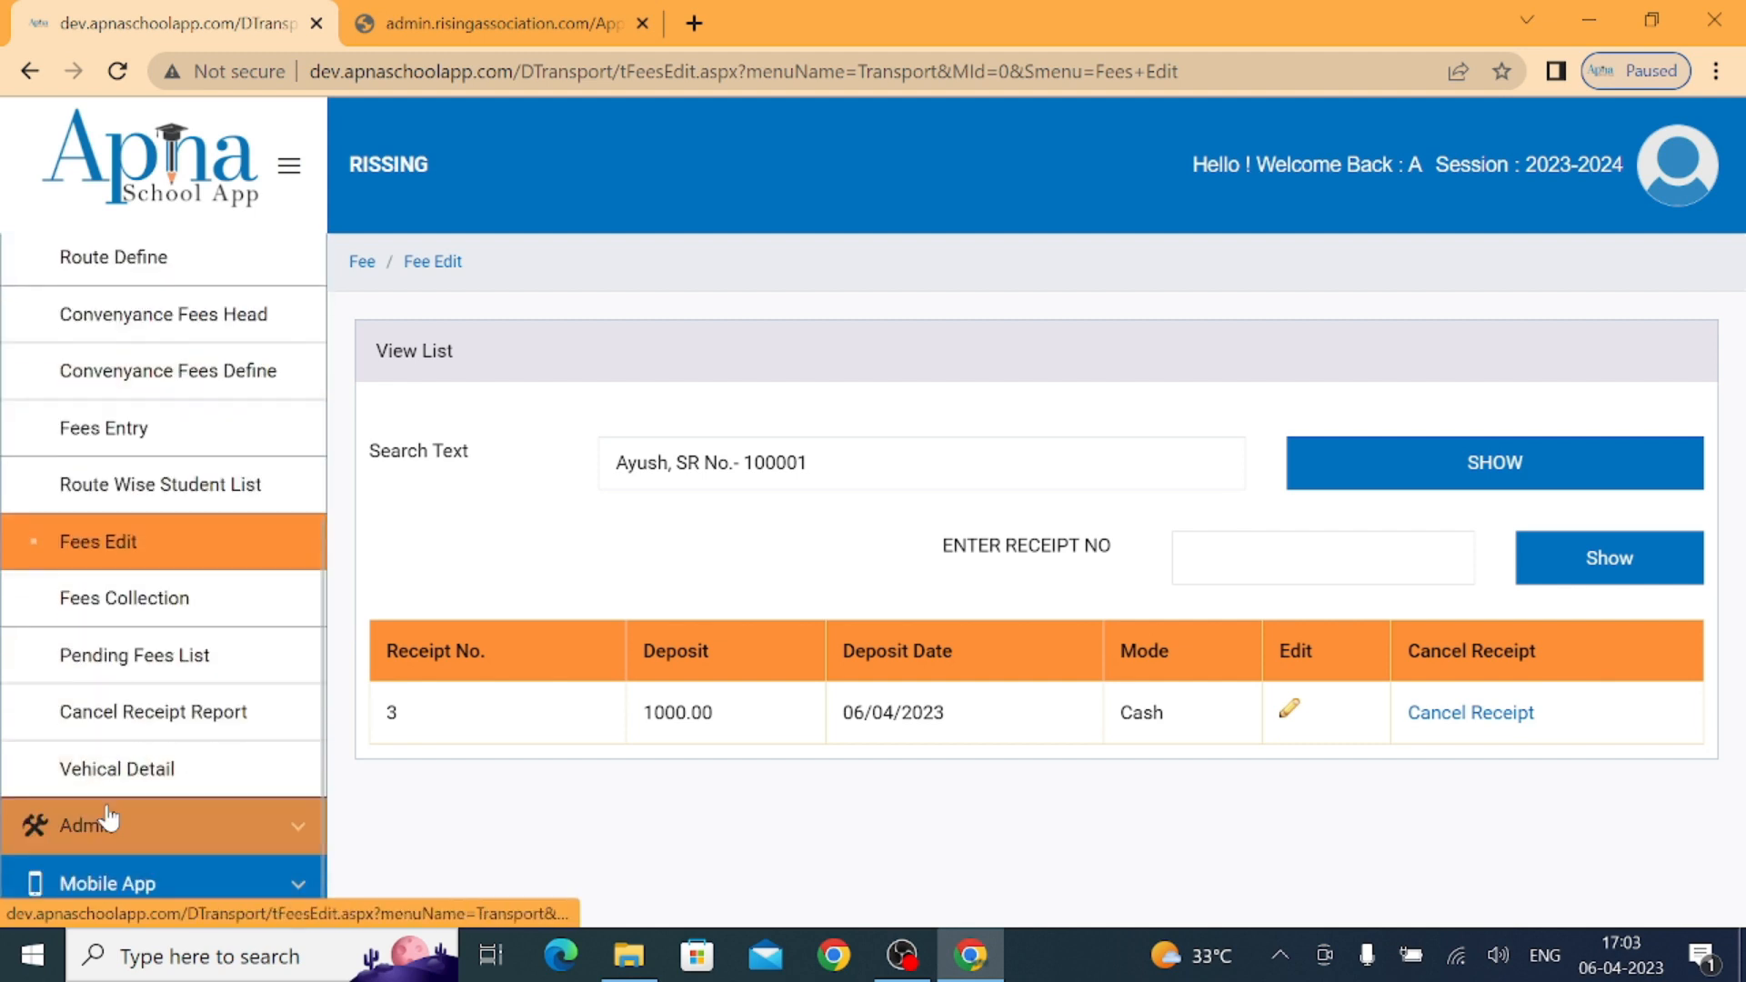
left_click(202, 607)
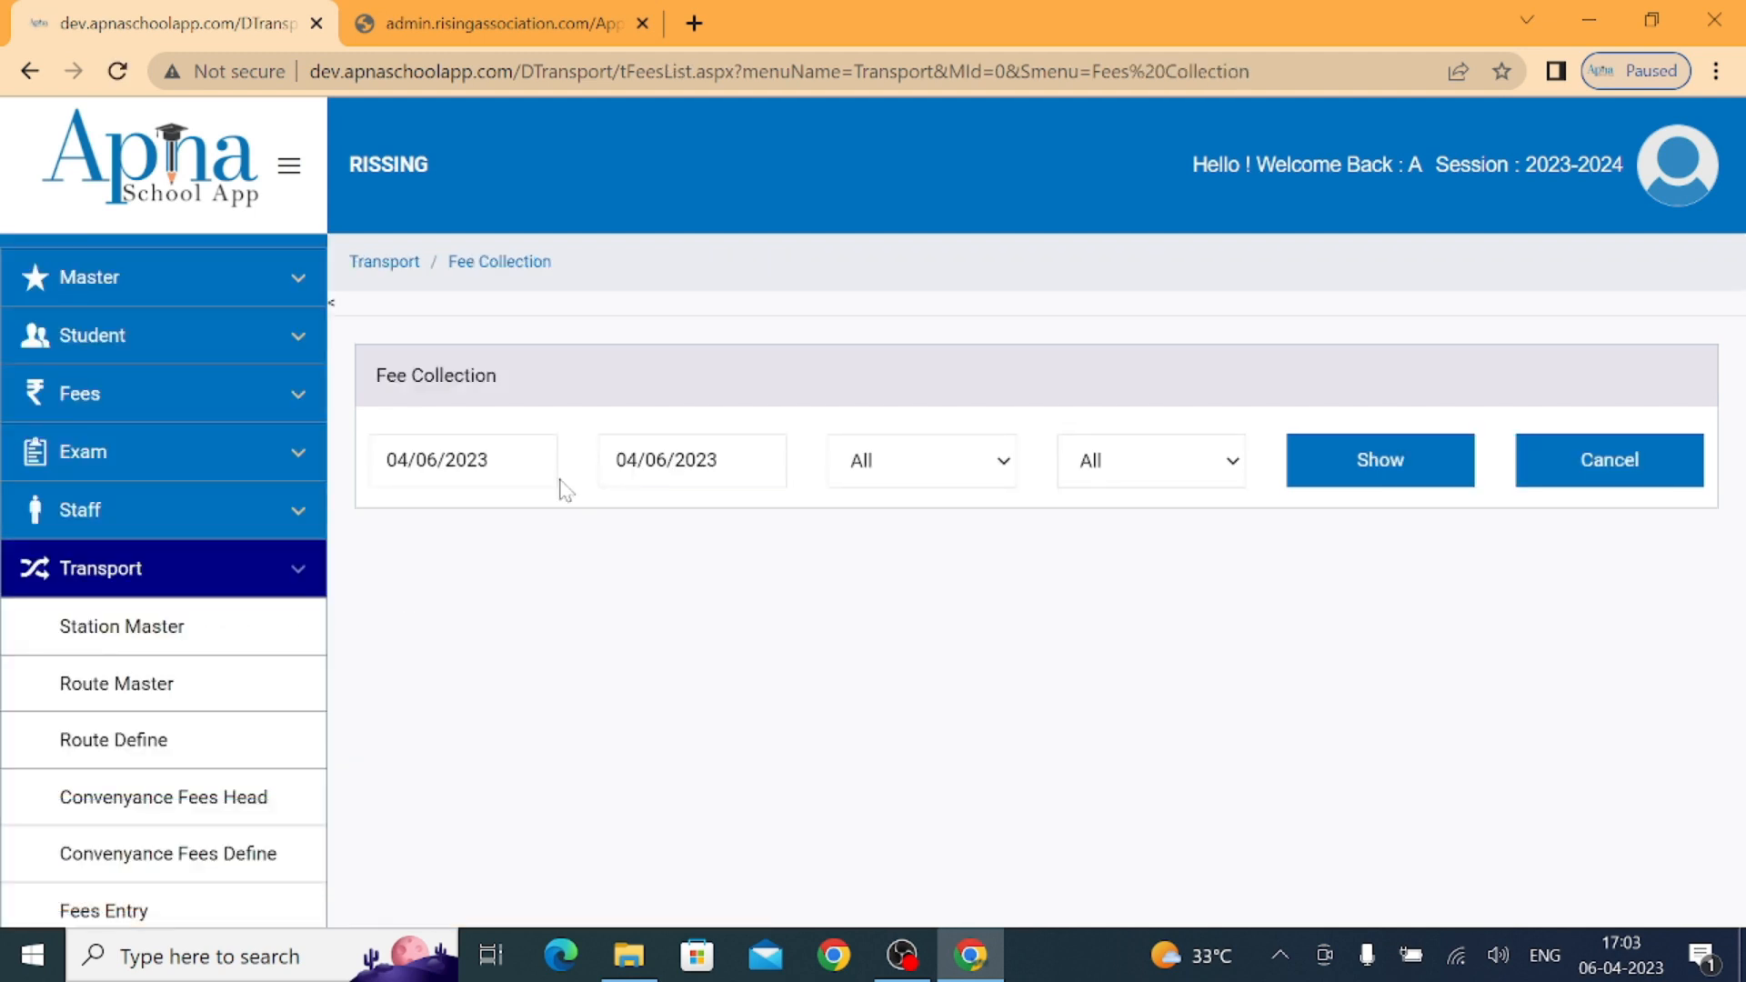
left_click(1326, 461)
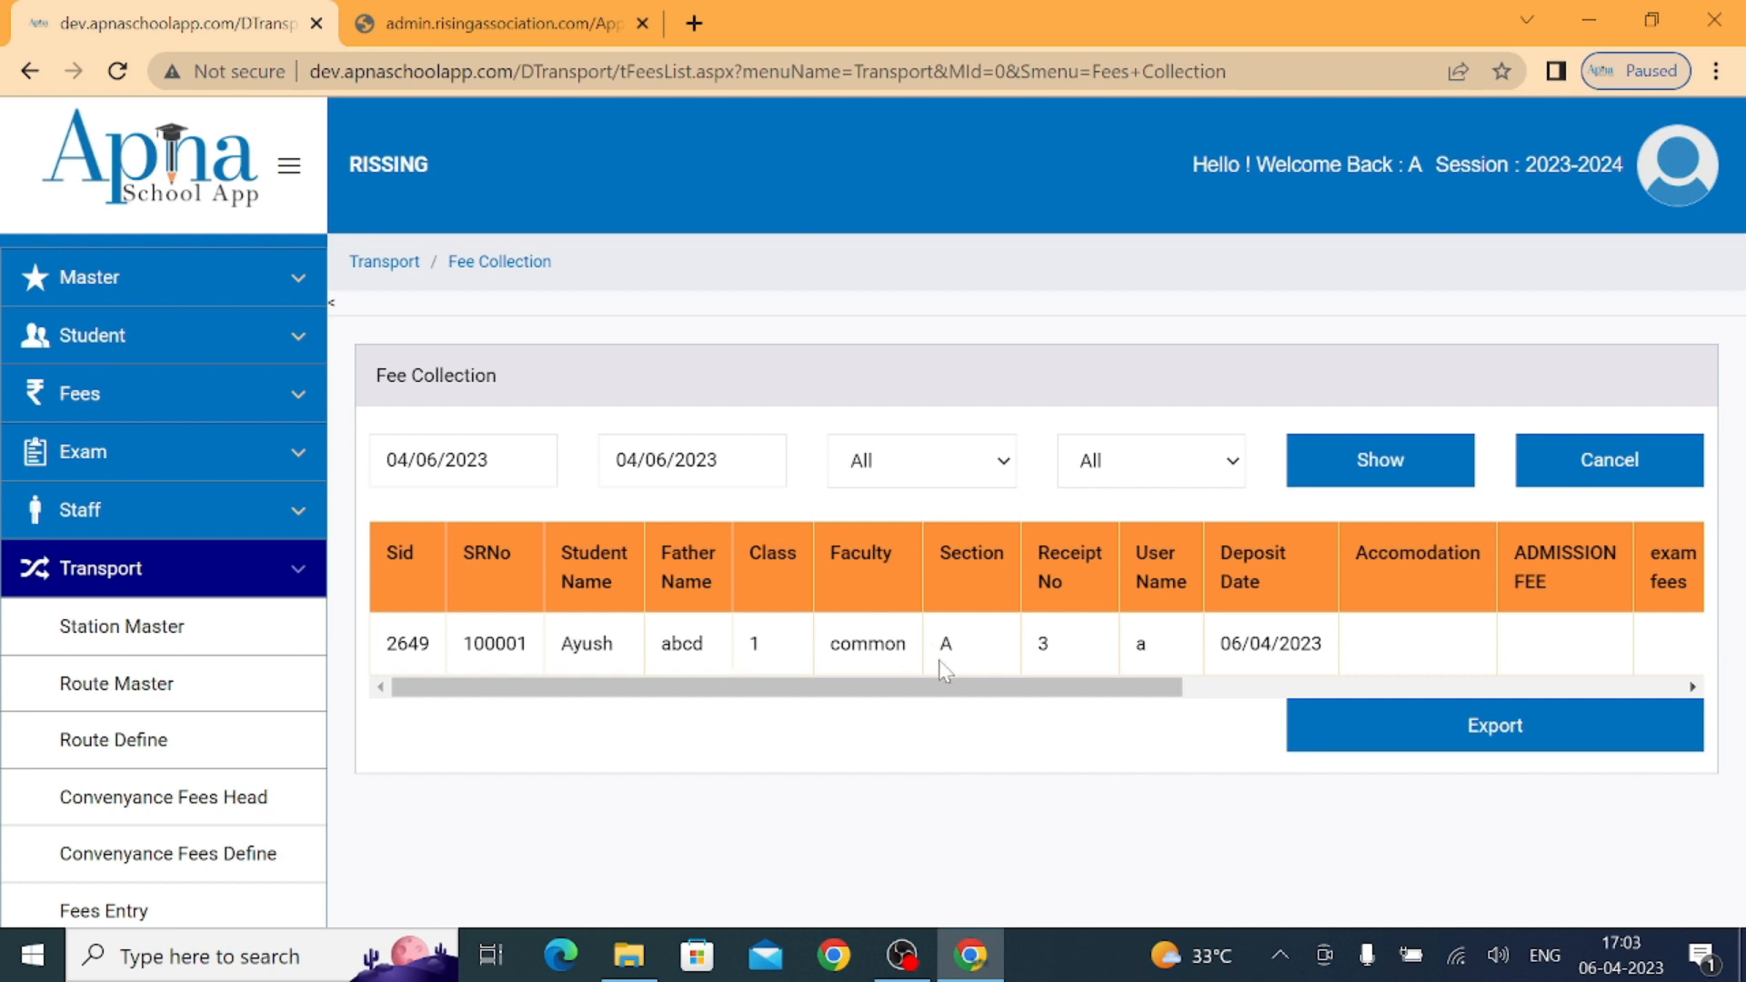
left_click_drag(916, 691, 668, 652)
- Show the transport Pending Fees List for class 1, faculty common, section A
scroll(175, 769, "down", 5)
left_click(167, 689)
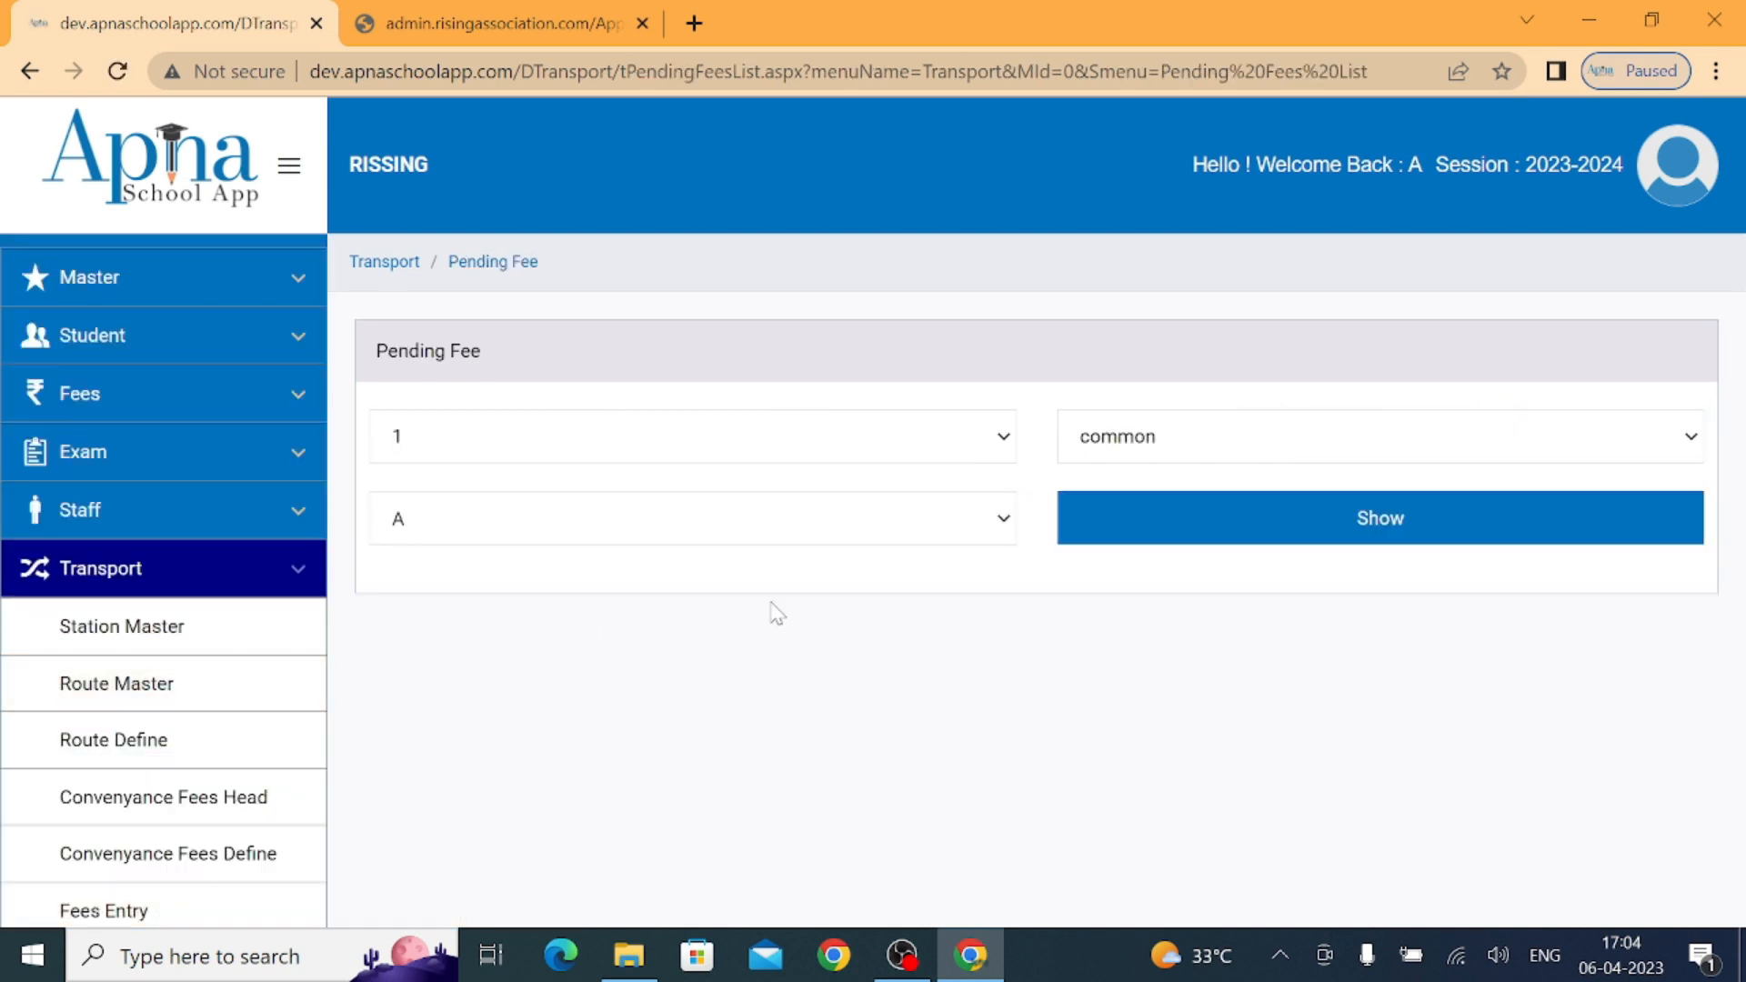
left_click(479, 424)
left_click(480, 424)
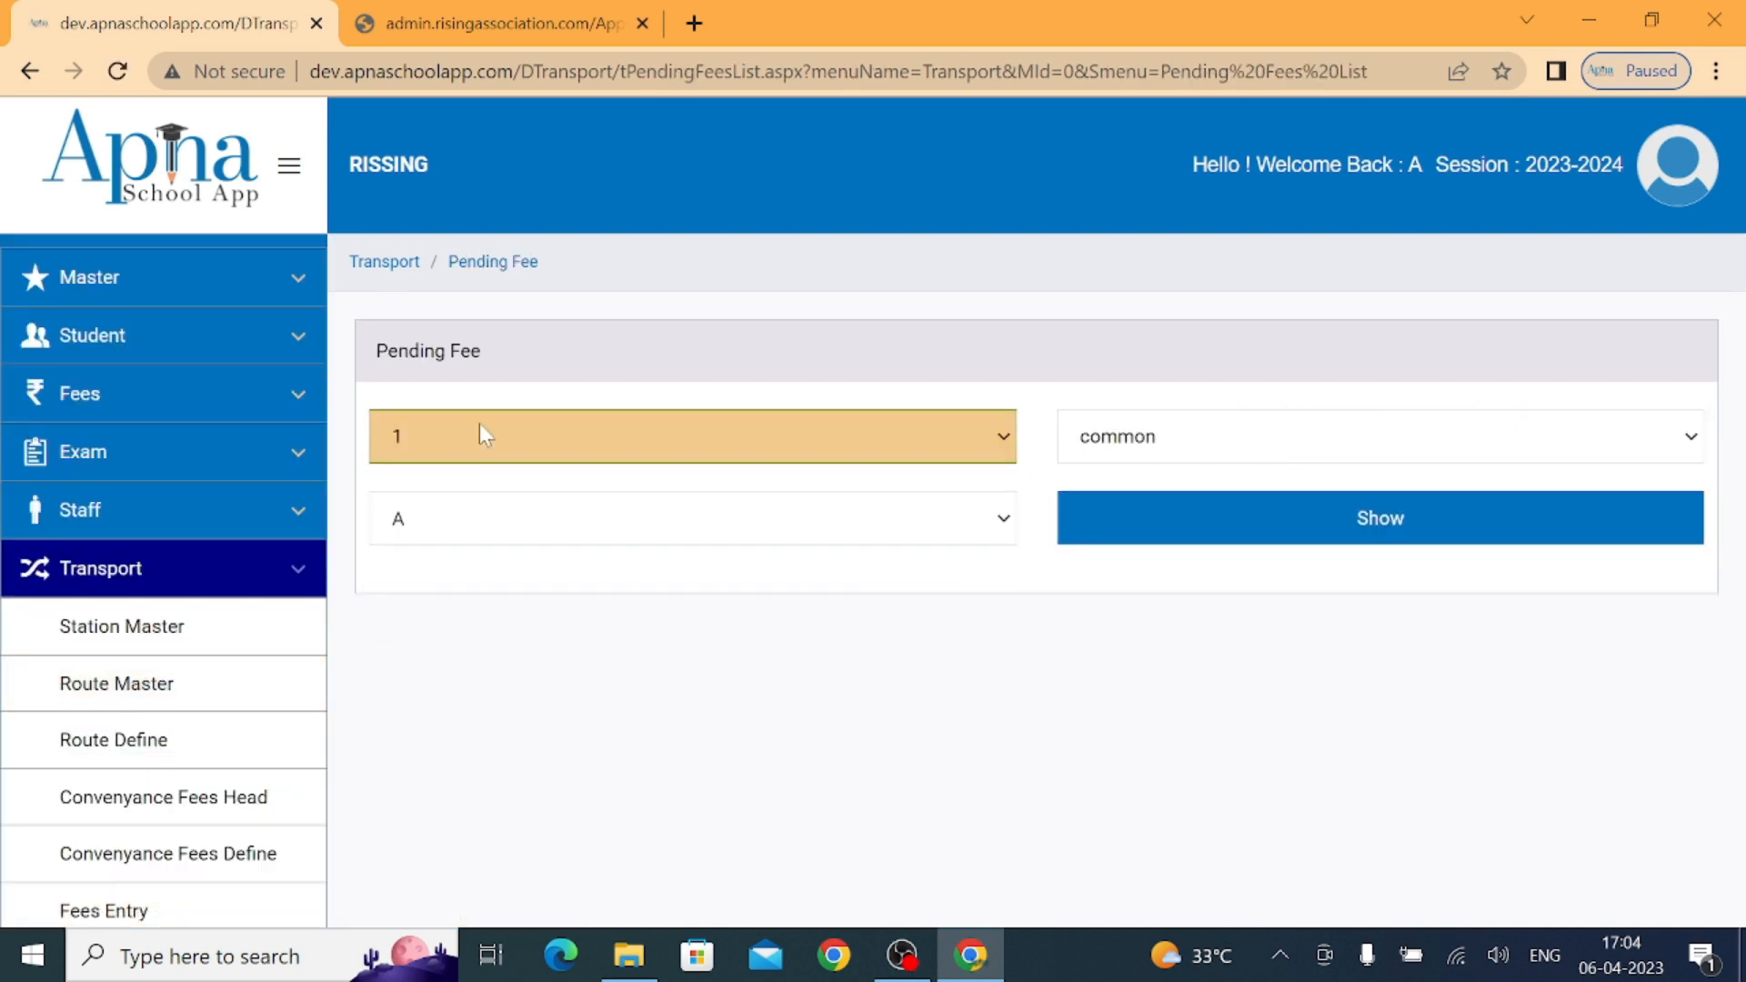
left_click(525, 523)
left_click(525, 523)
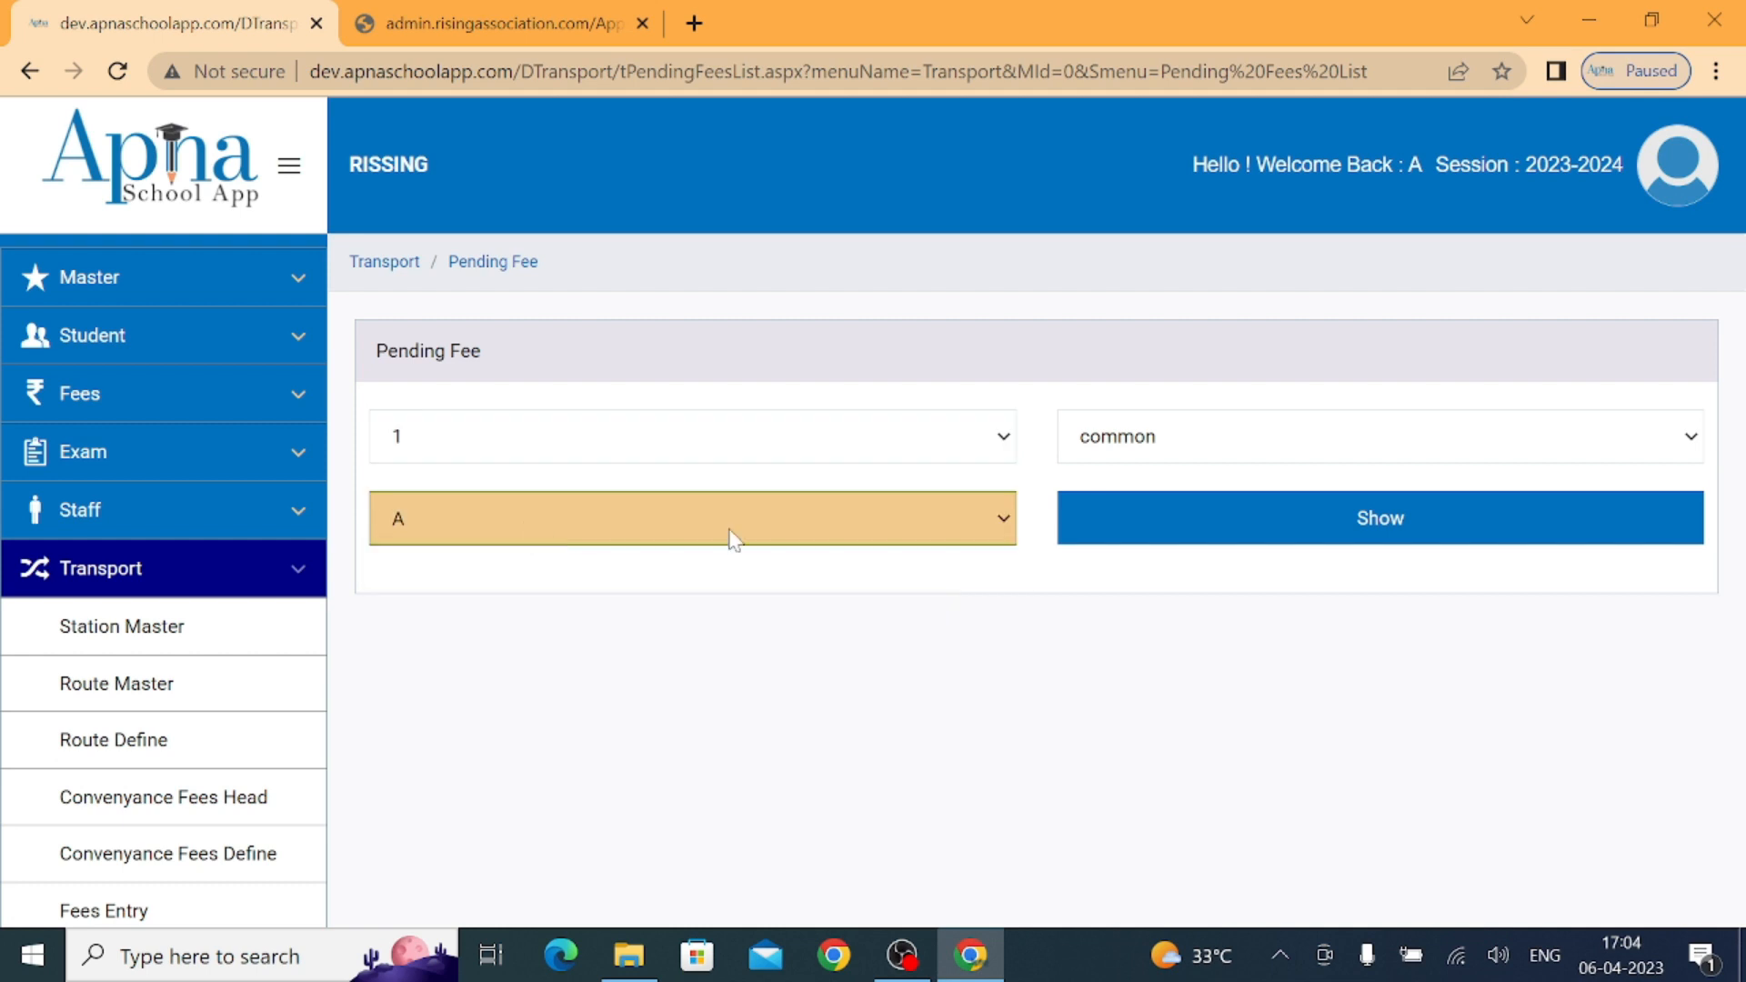
left_click(1210, 538)
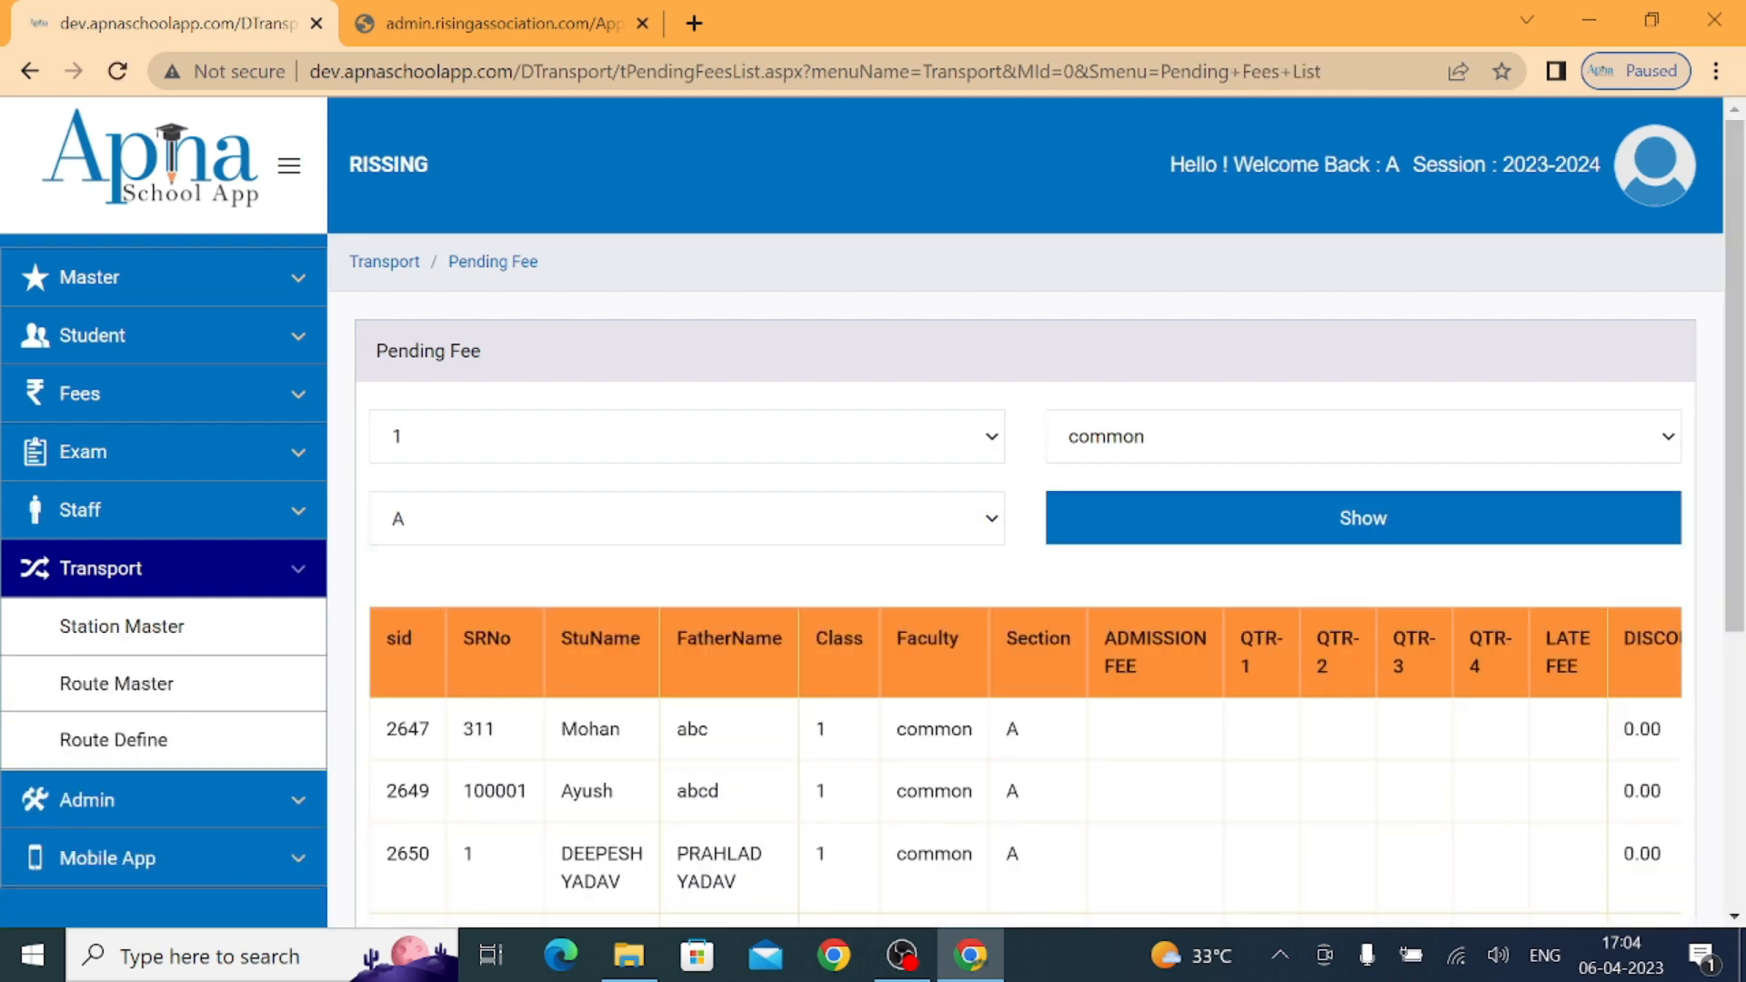
- Examine the pending fee rows and columns of the listed students, and try to export the list
scroll(957, 742, "down", 5)
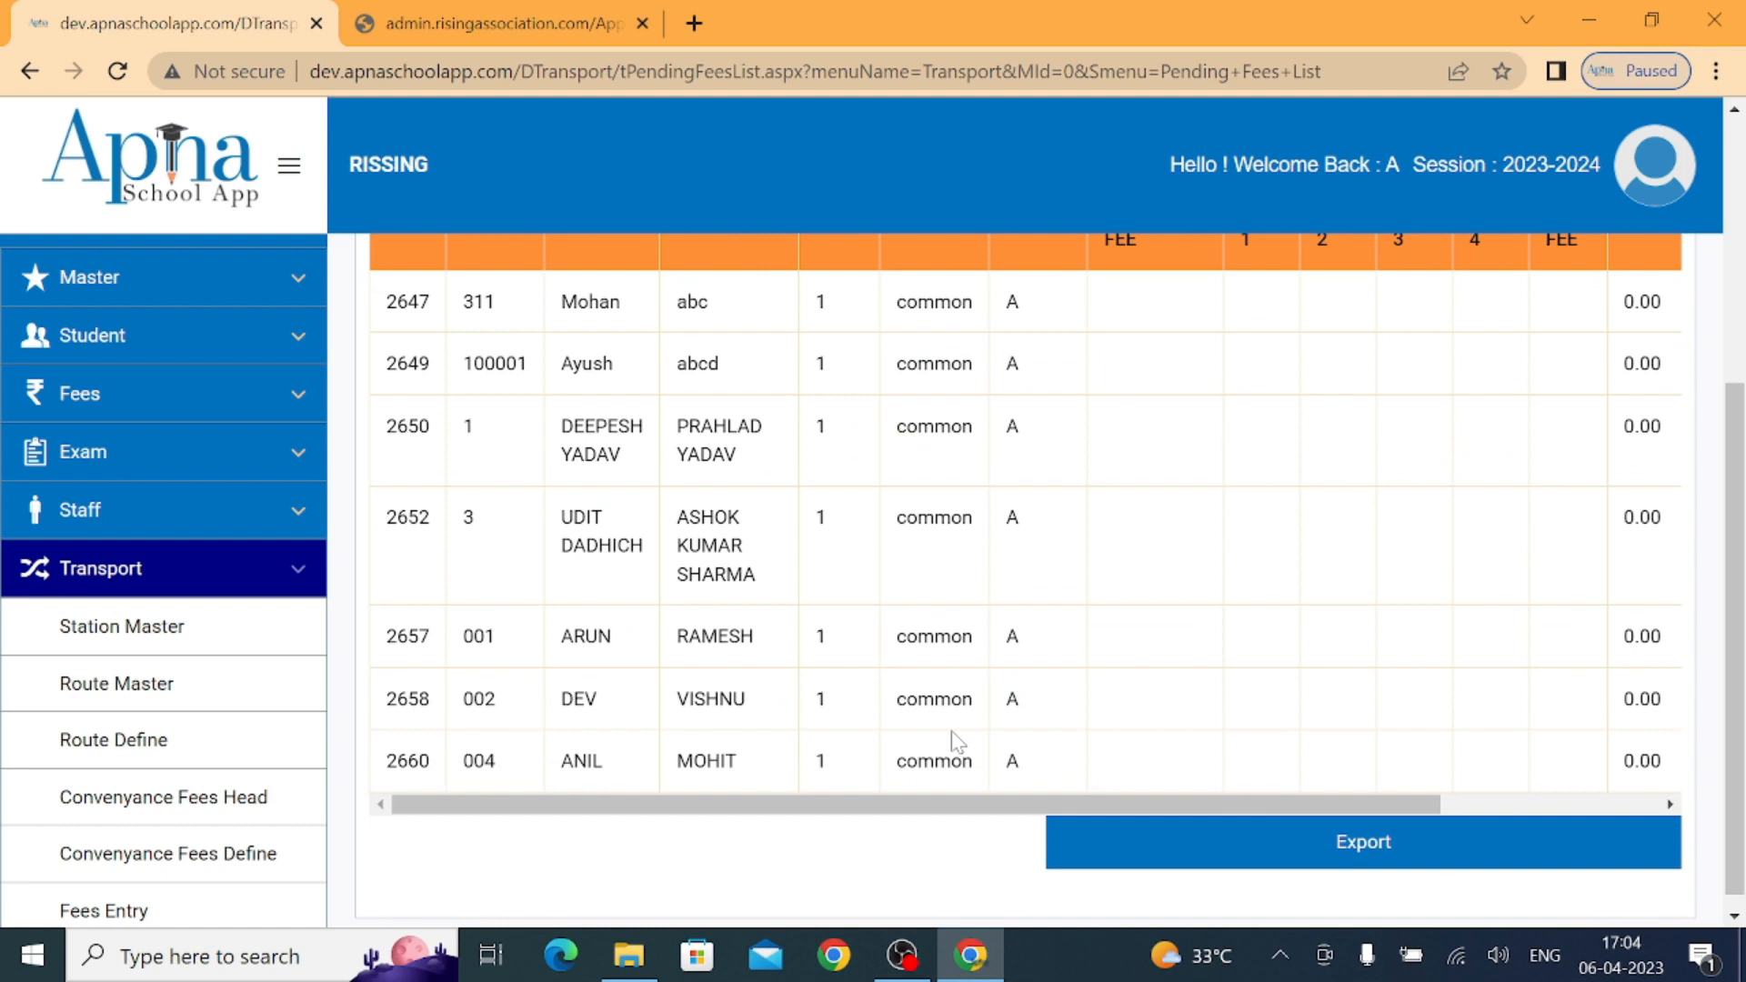
scroll(957, 741, "up", 1)
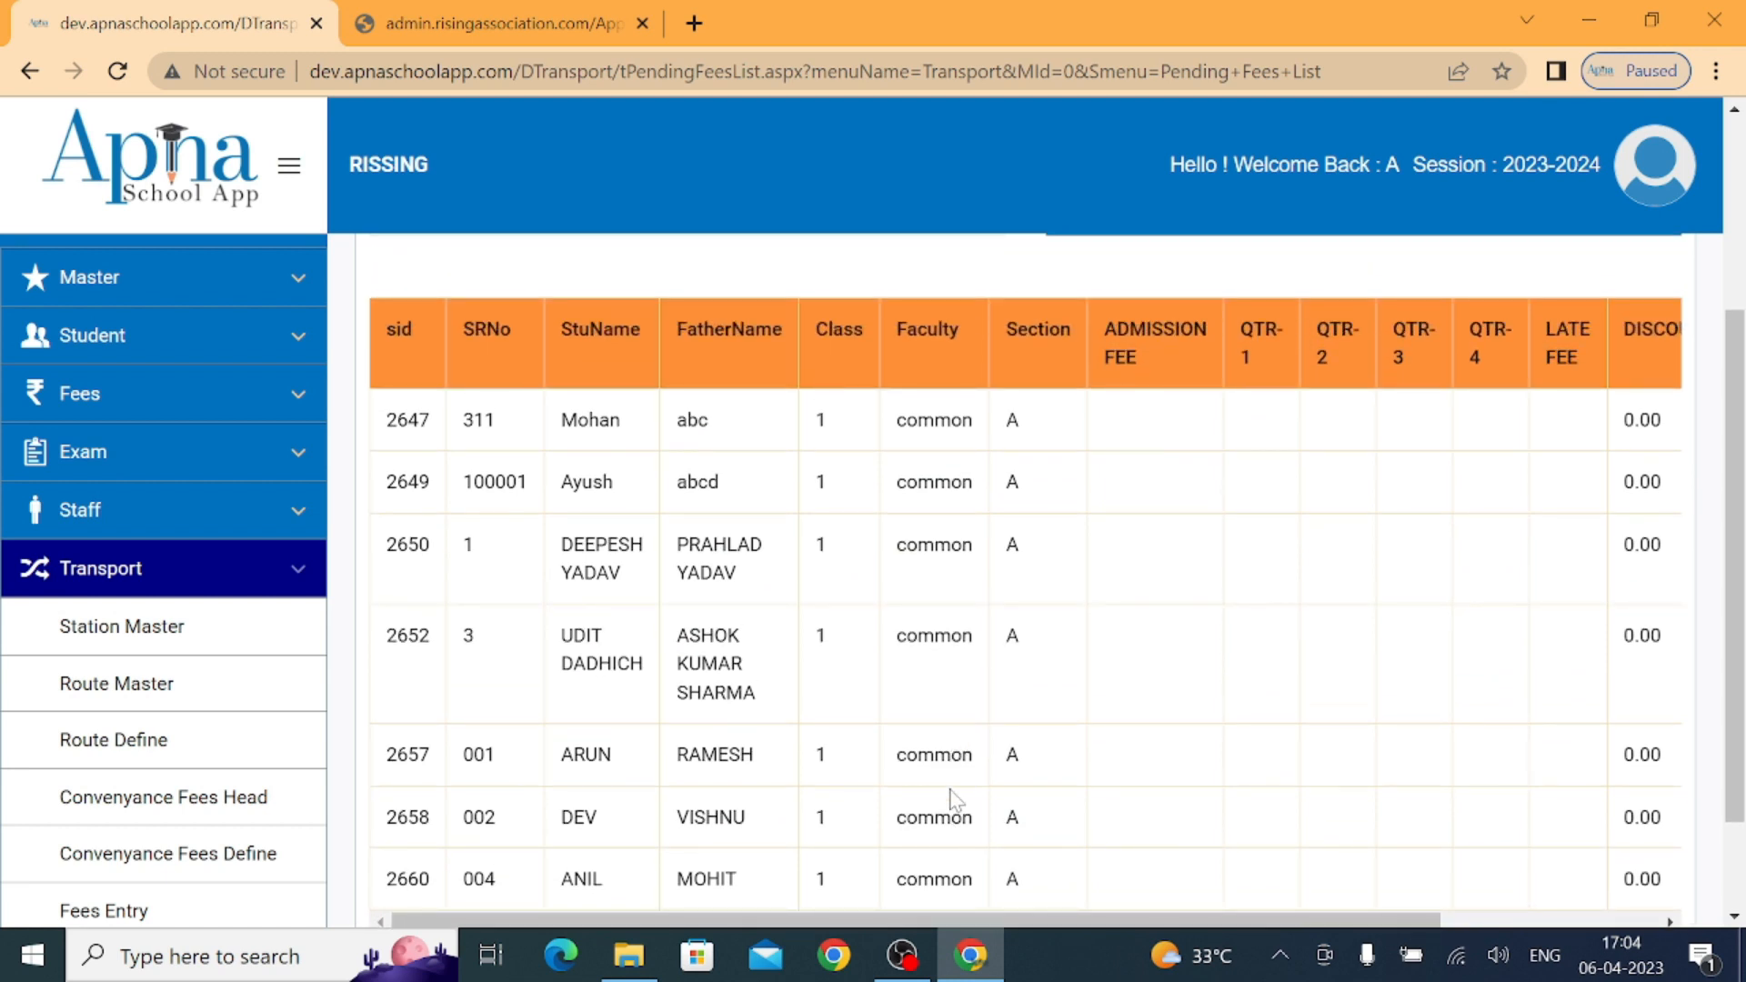
left_click_drag(1200, 917, 958, 864)
scroll(754, 456, "down", 2)
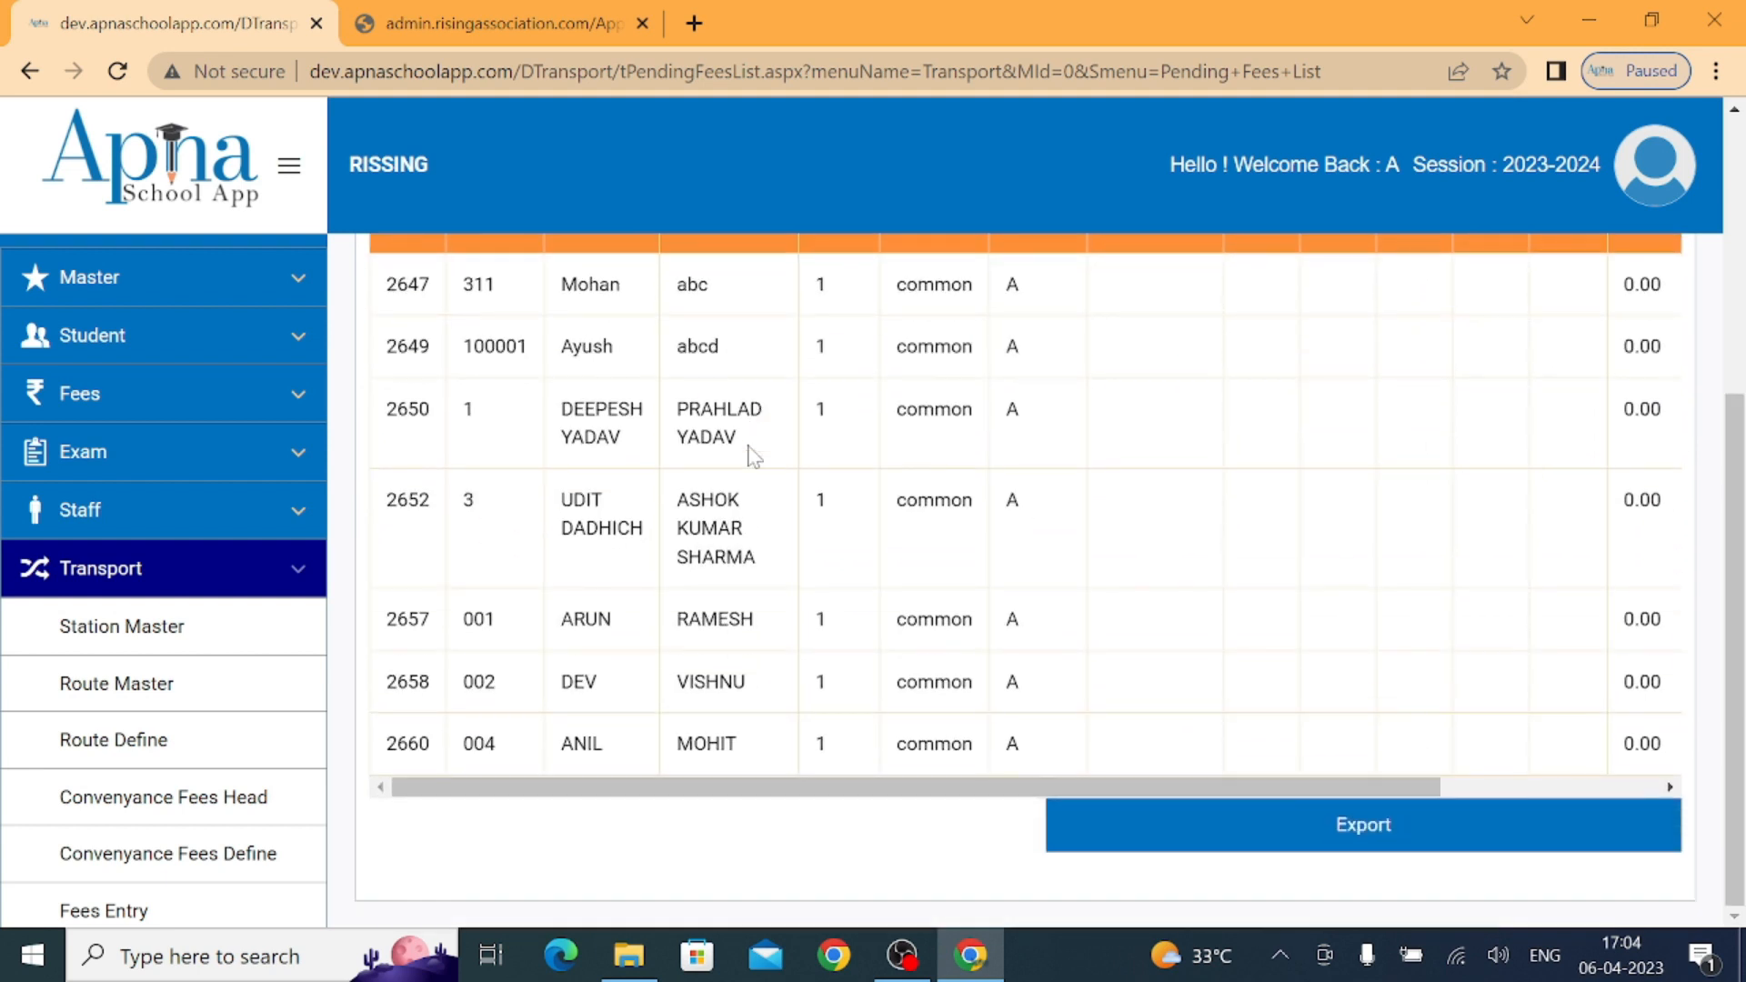
scroll(748, 446, "up", 2)
scroll(747, 445, "down", 2)
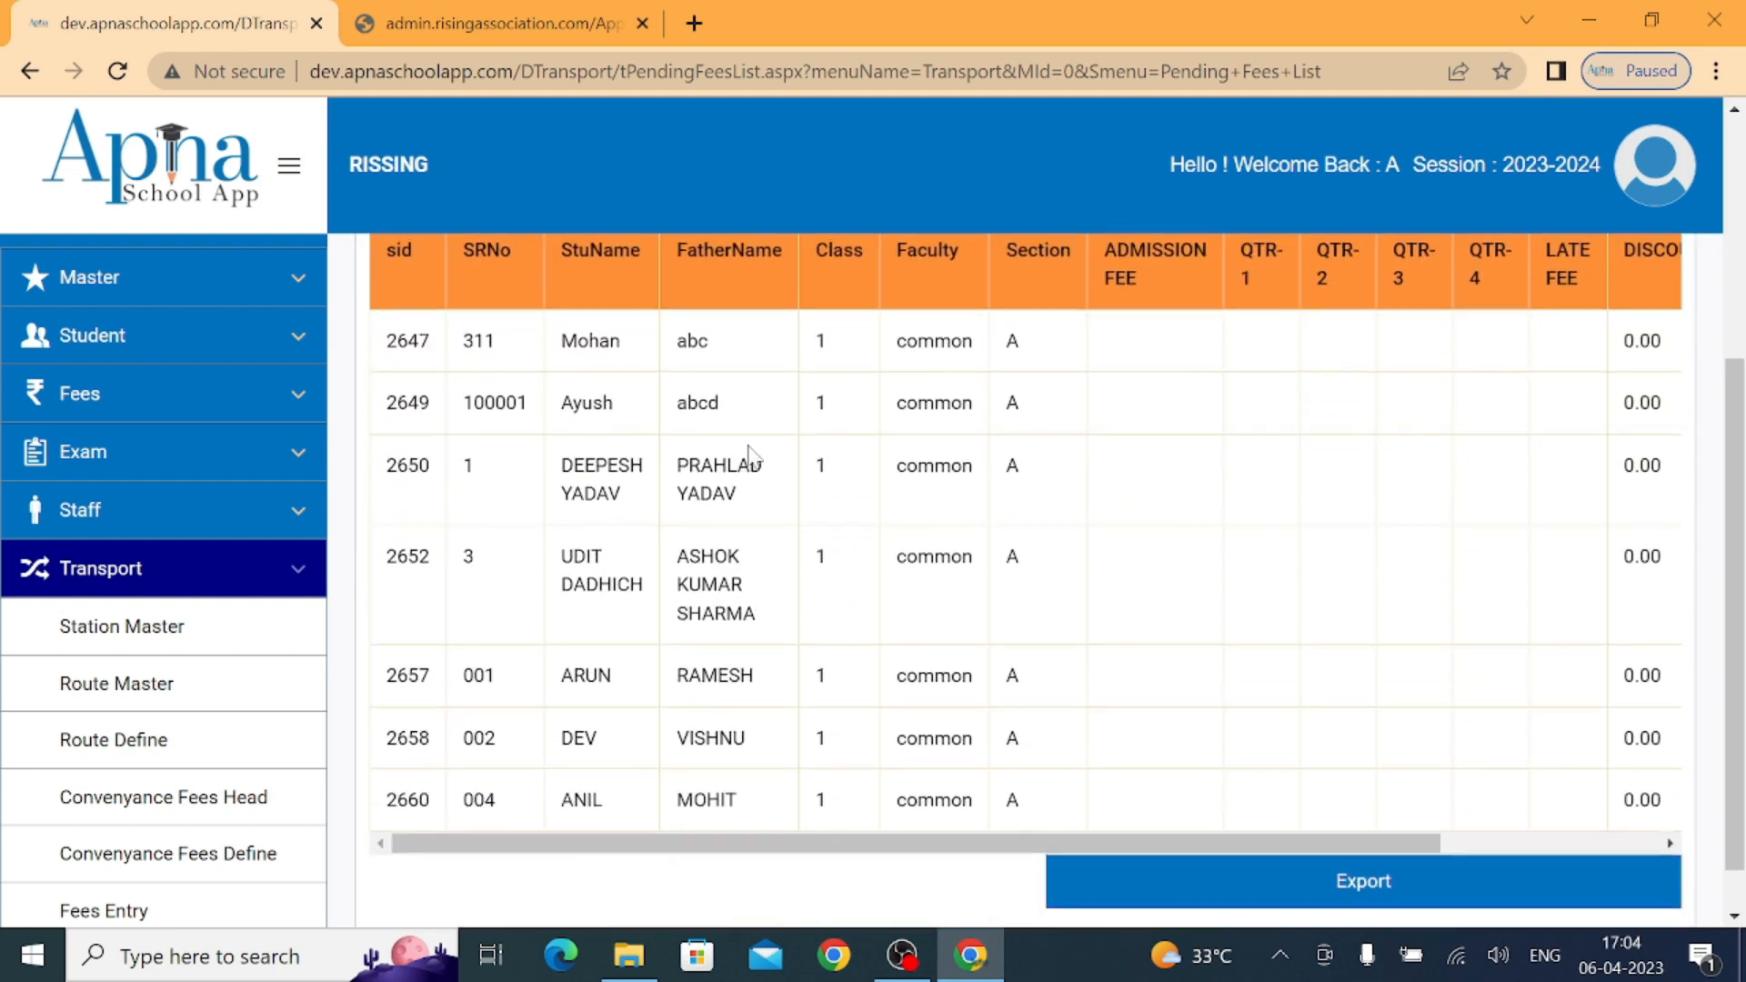
left_click(1269, 879)
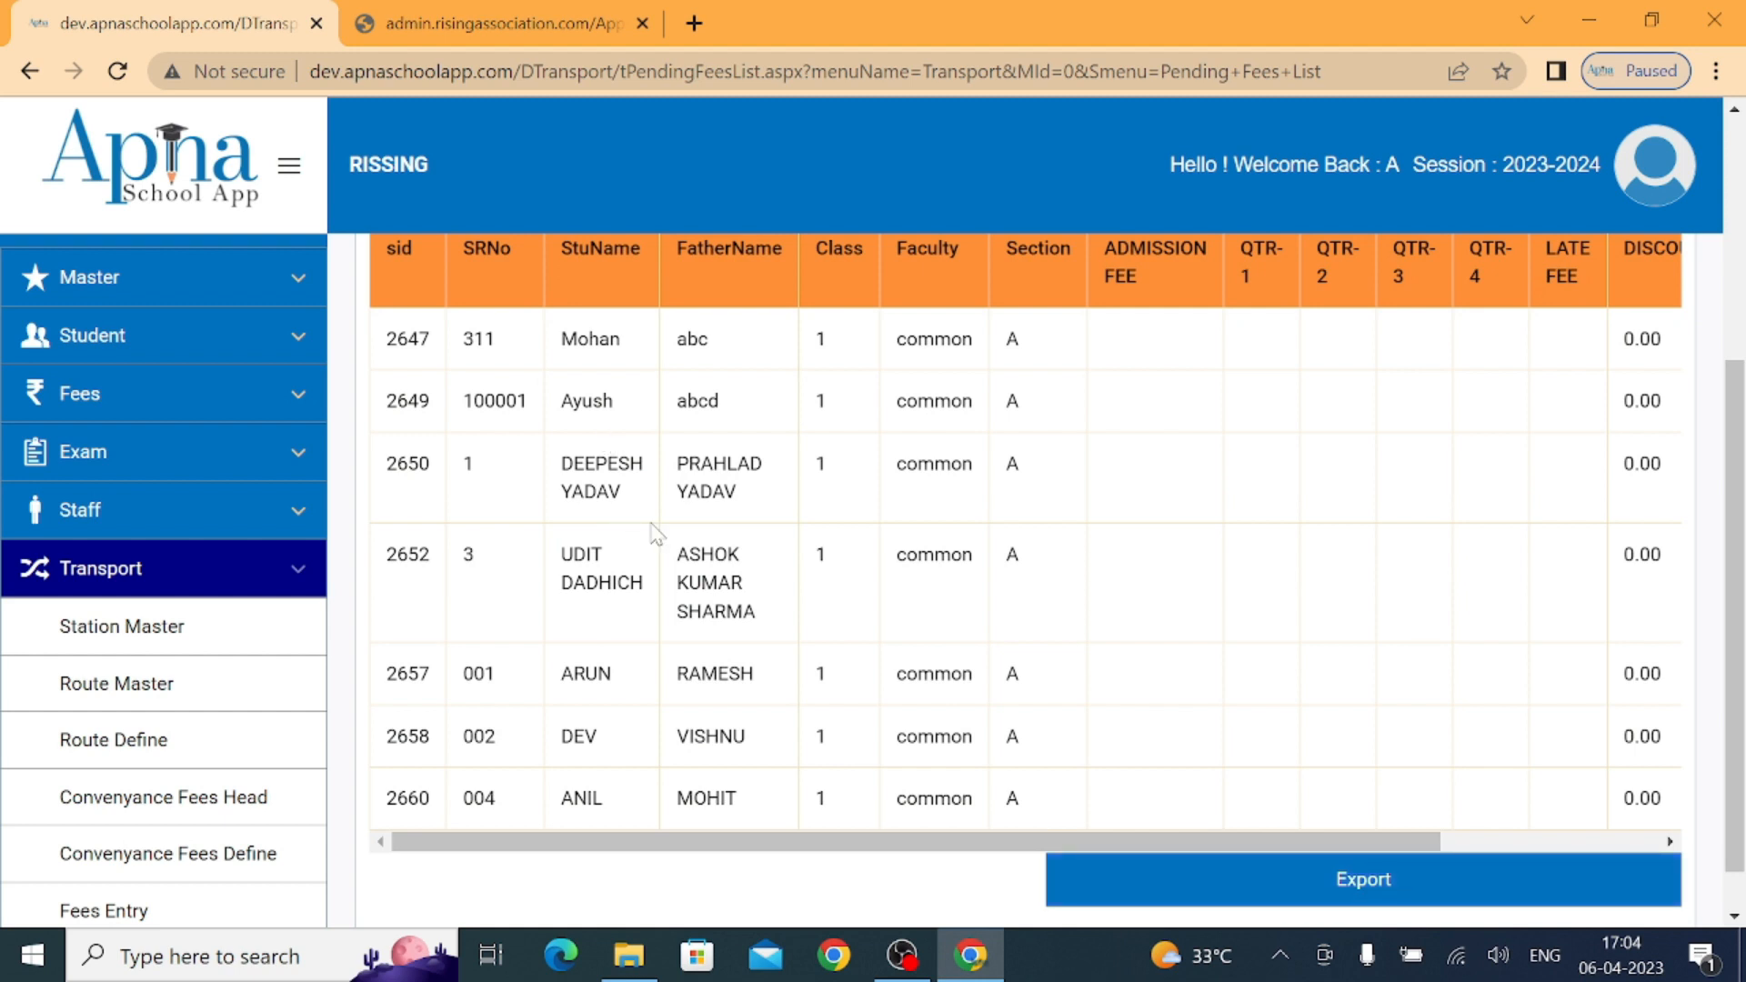
scroll(653, 532, "up", 4)
scroll(653, 532, "up", 1)
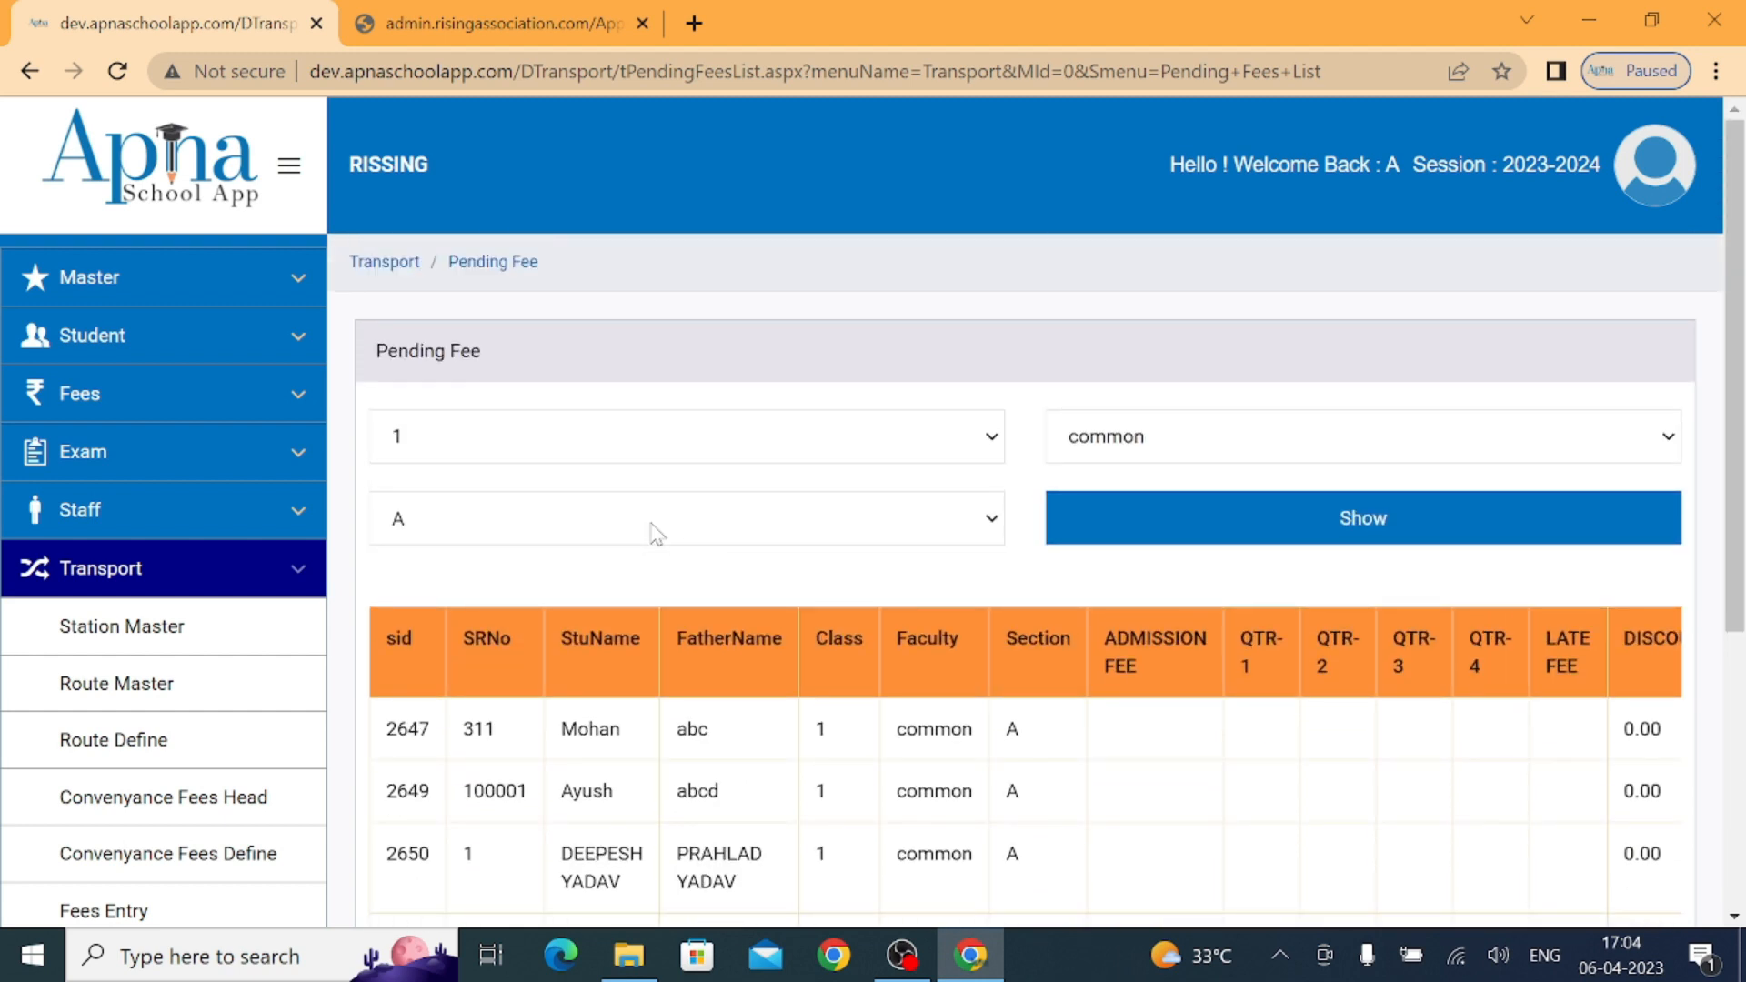
- Show the transport Cancel Receipt Report and look over its columns
scroll(221, 752, "down", 5)
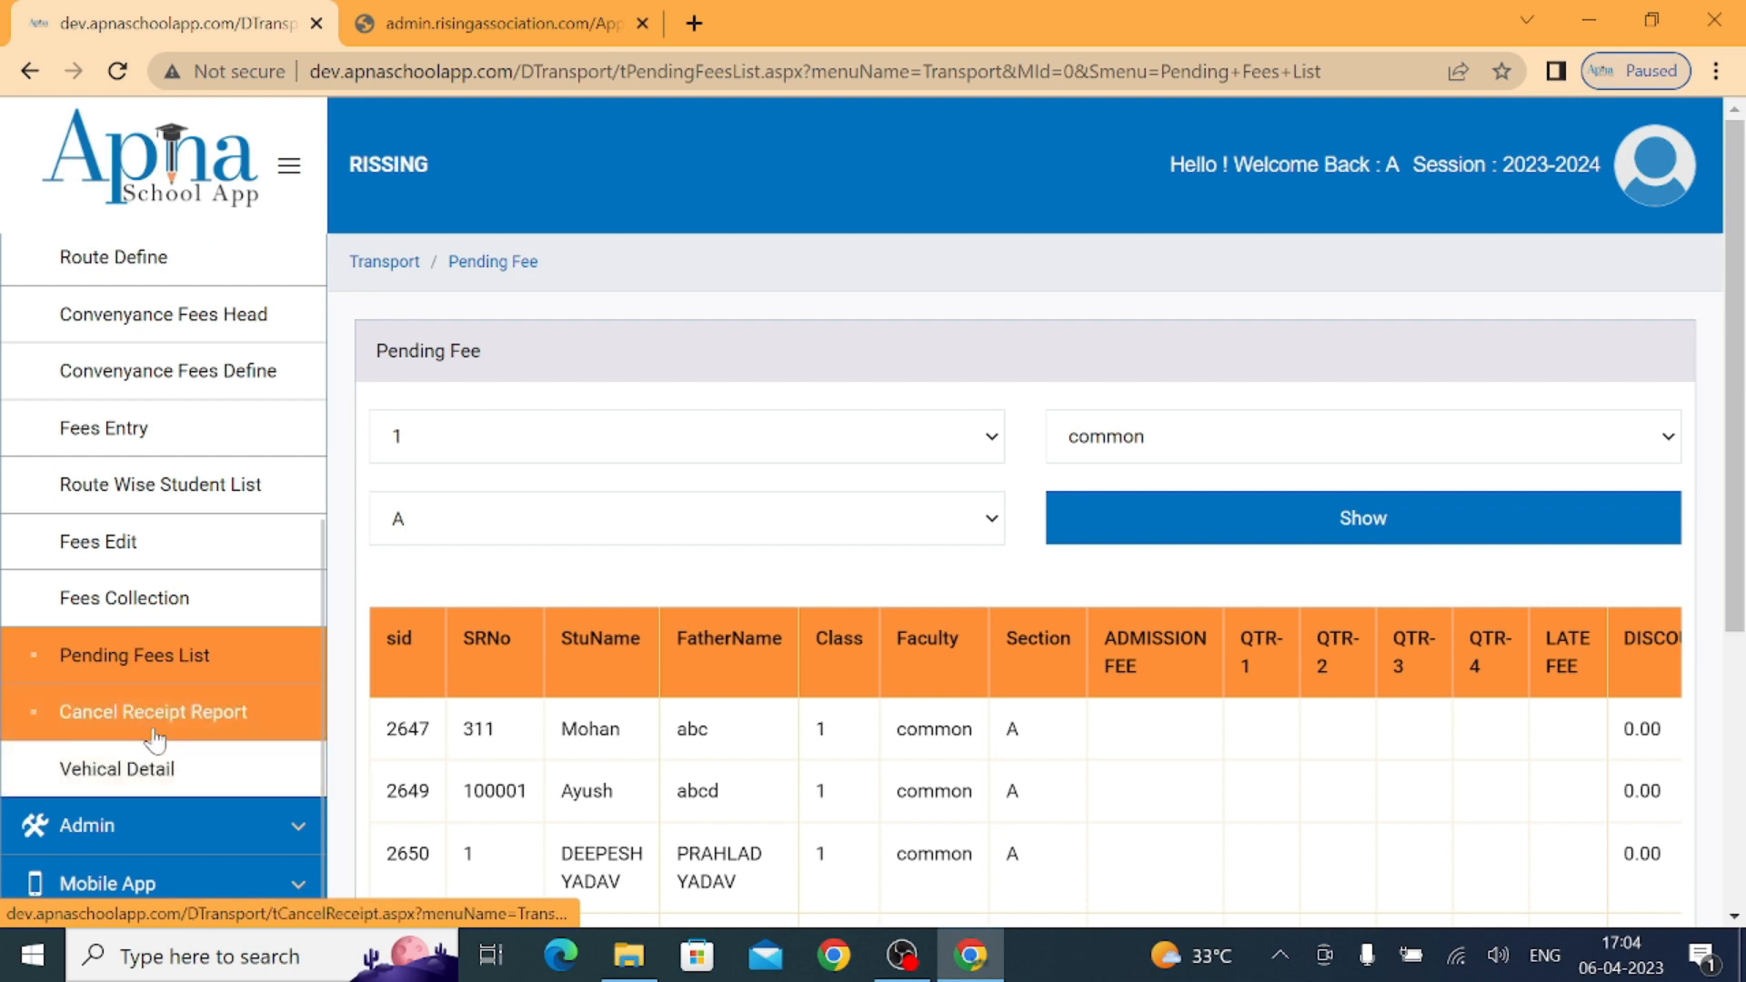
left_click(238, 728)
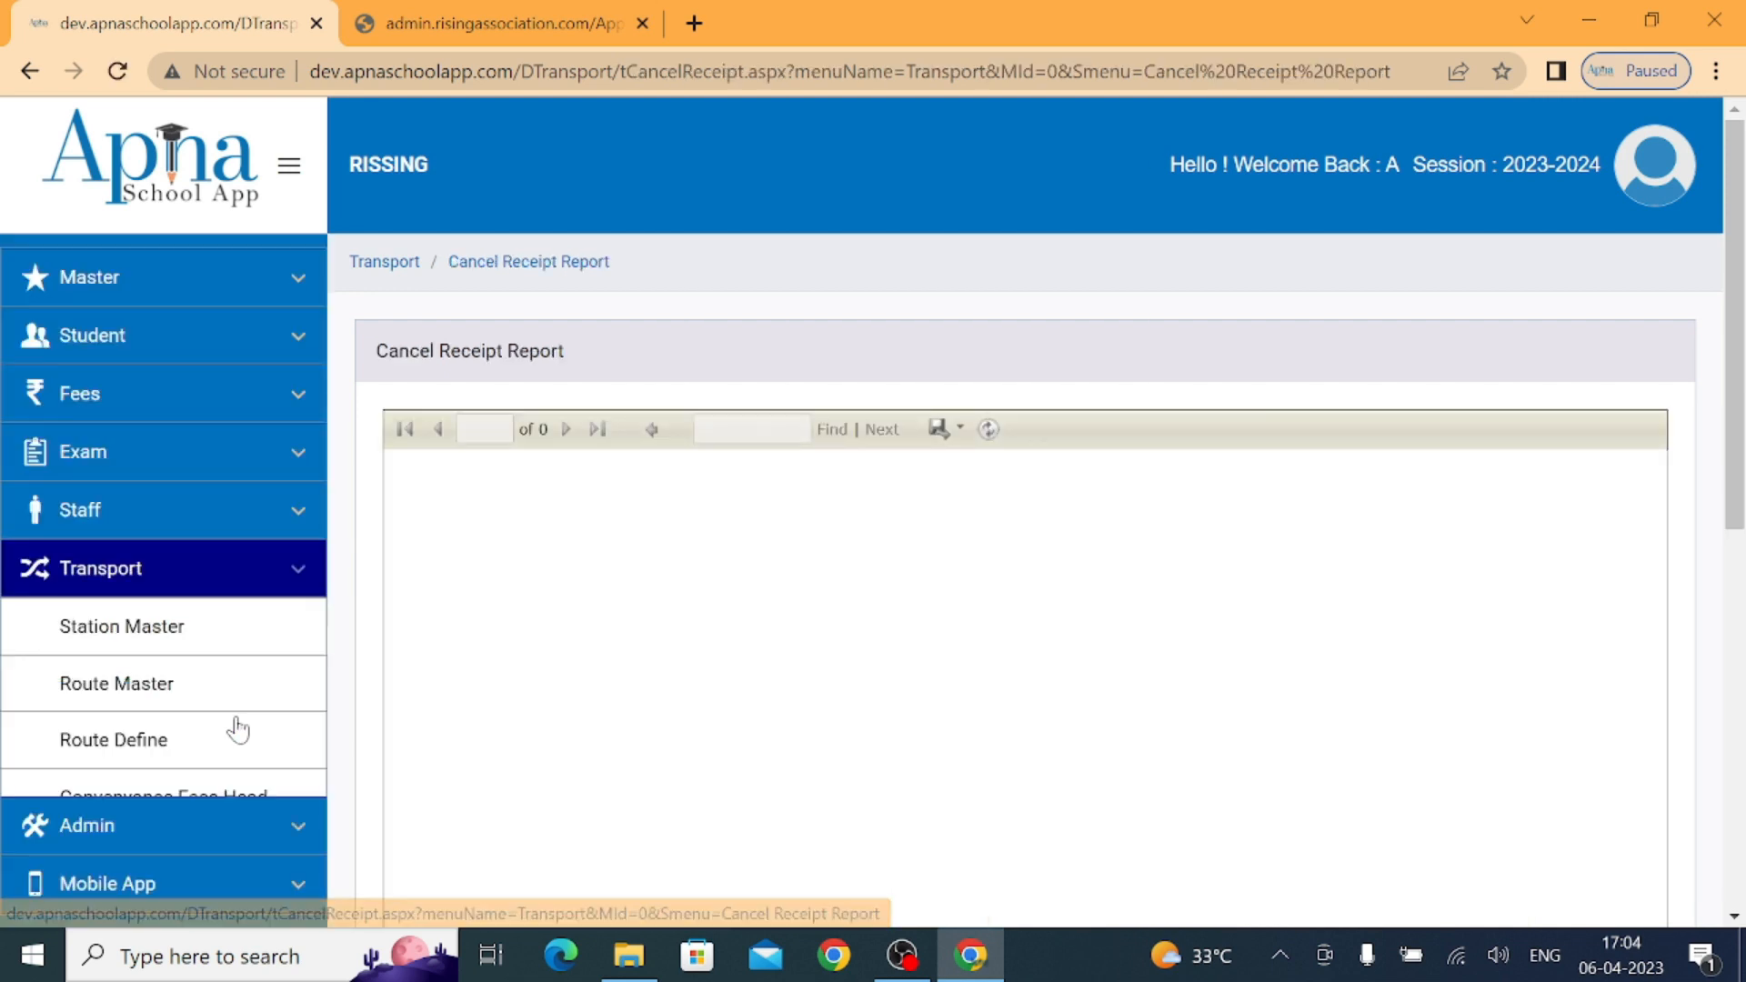
scroll(800, 658, "down", 6)
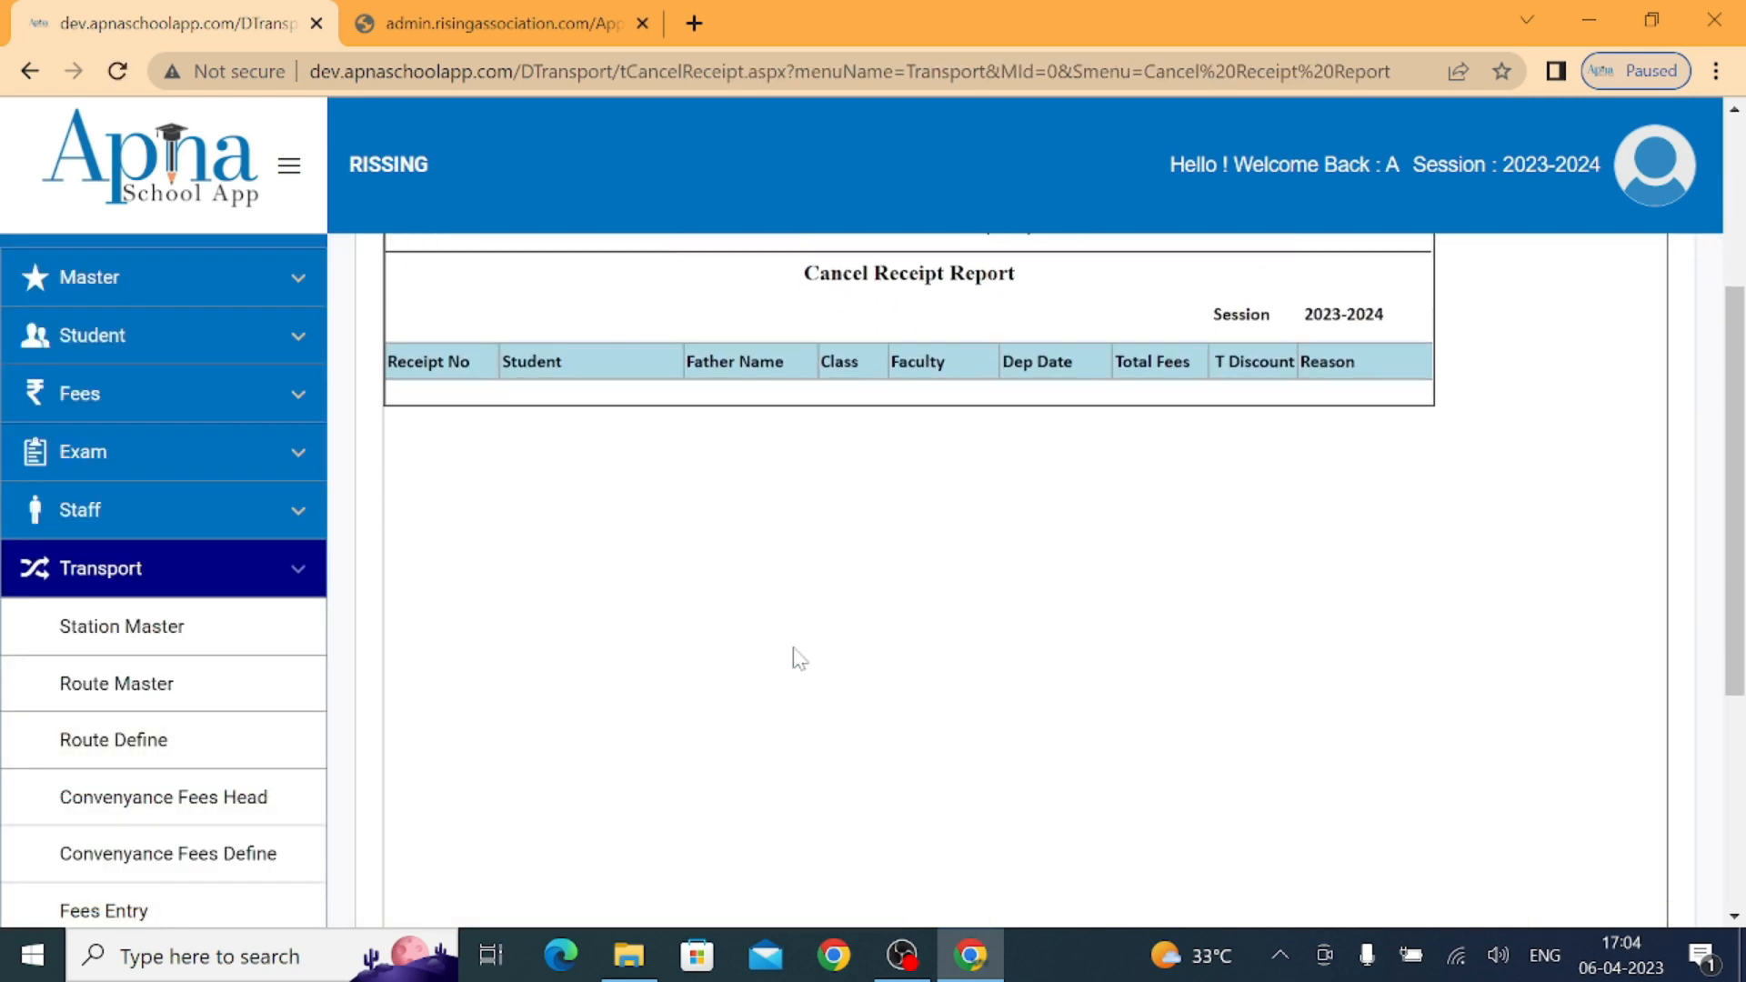
scroll(800, 658, "up", 6)
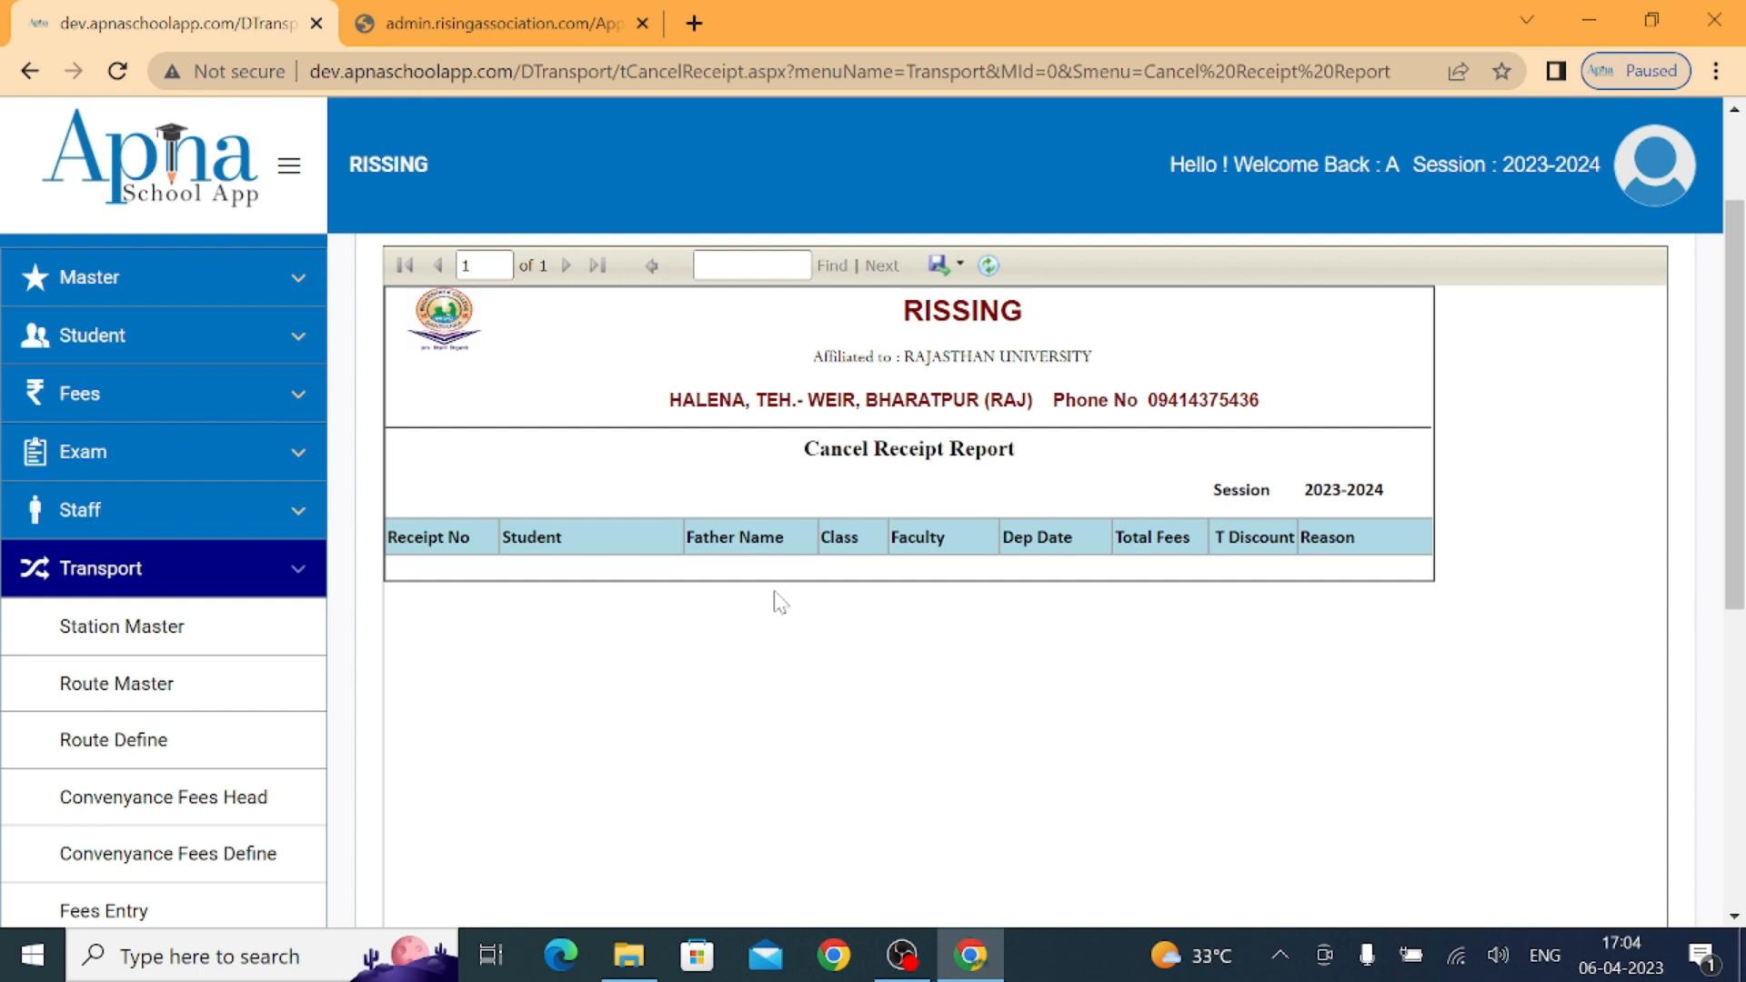
- Go to Vehical Registration under the transport Vehical Detail and look through the vehicle number, GPRS device ID and attendance device ID fields
scroll(210, 714, "down", 5)
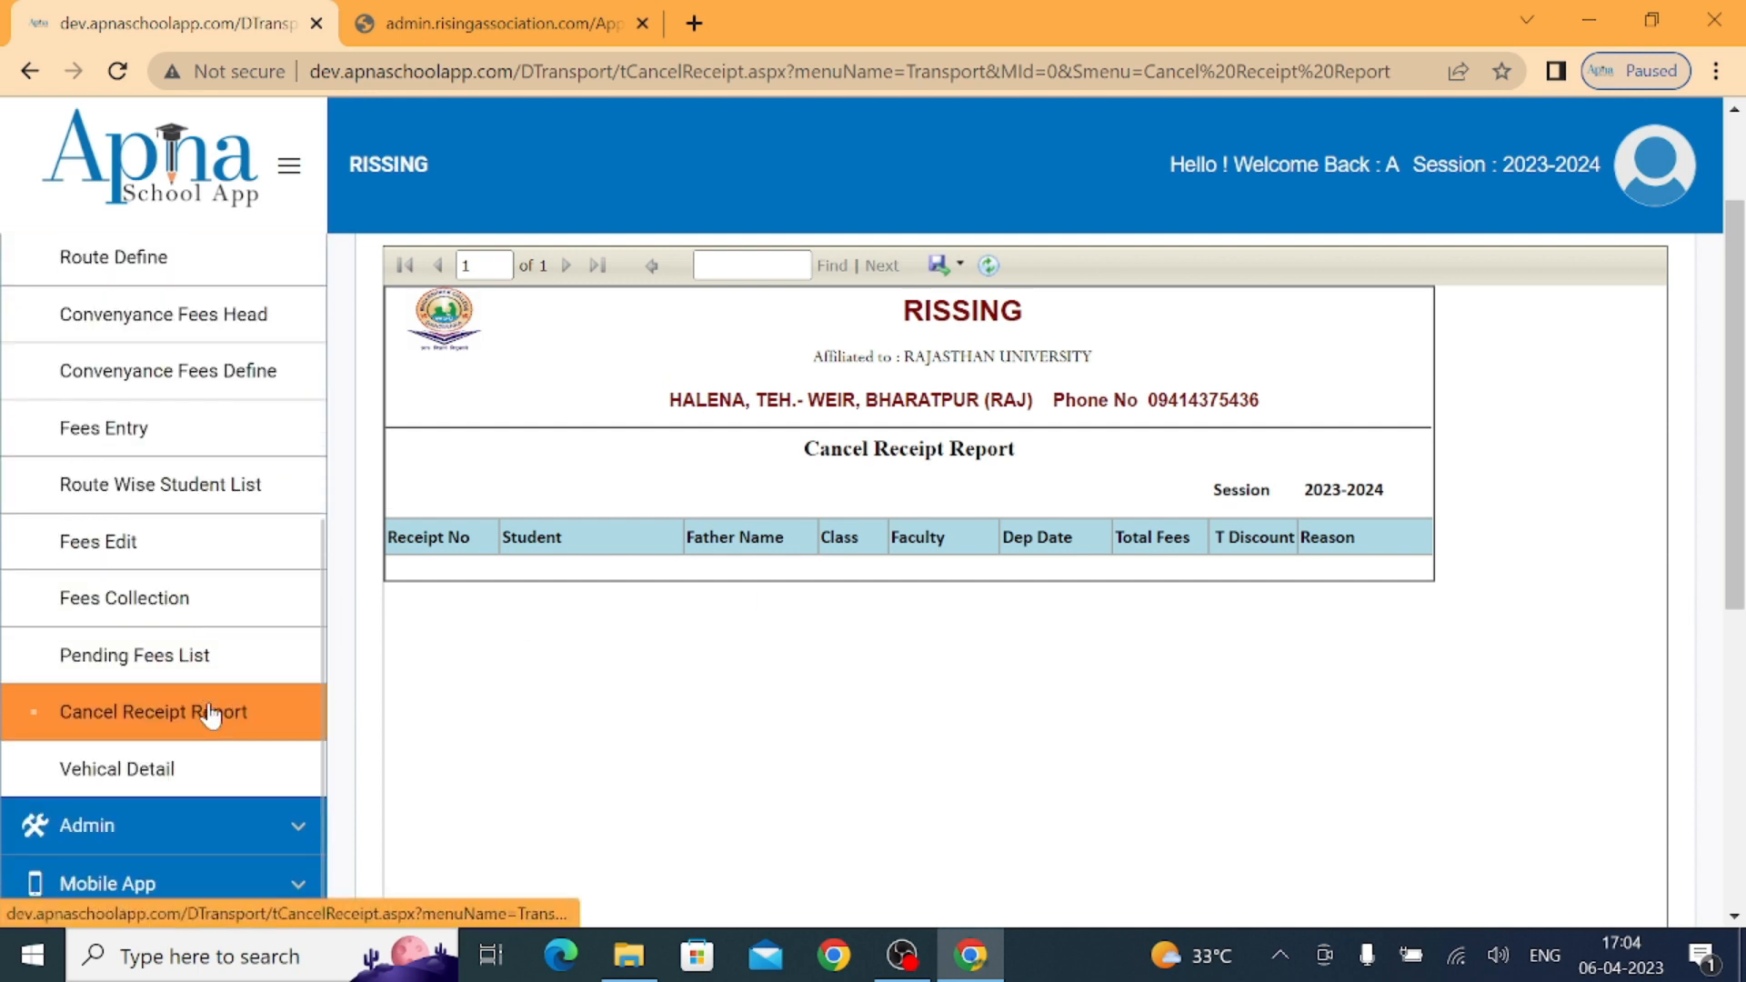
left_click(210, 773)
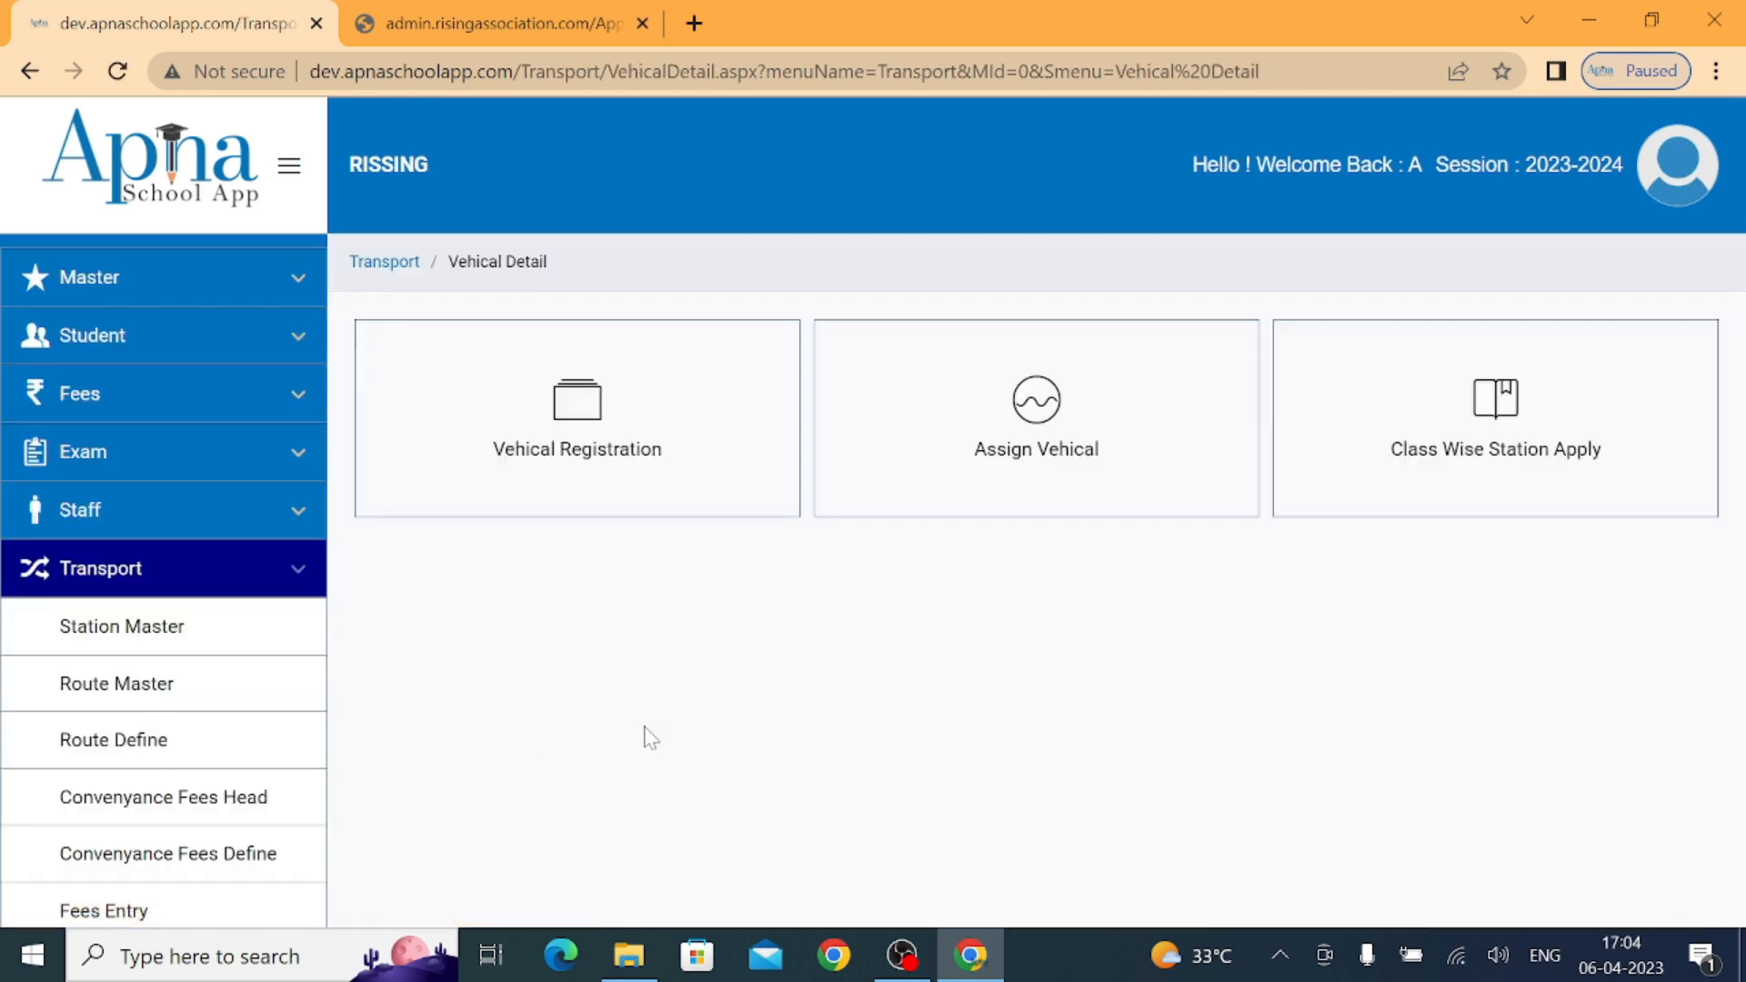
left_click(592, 421)
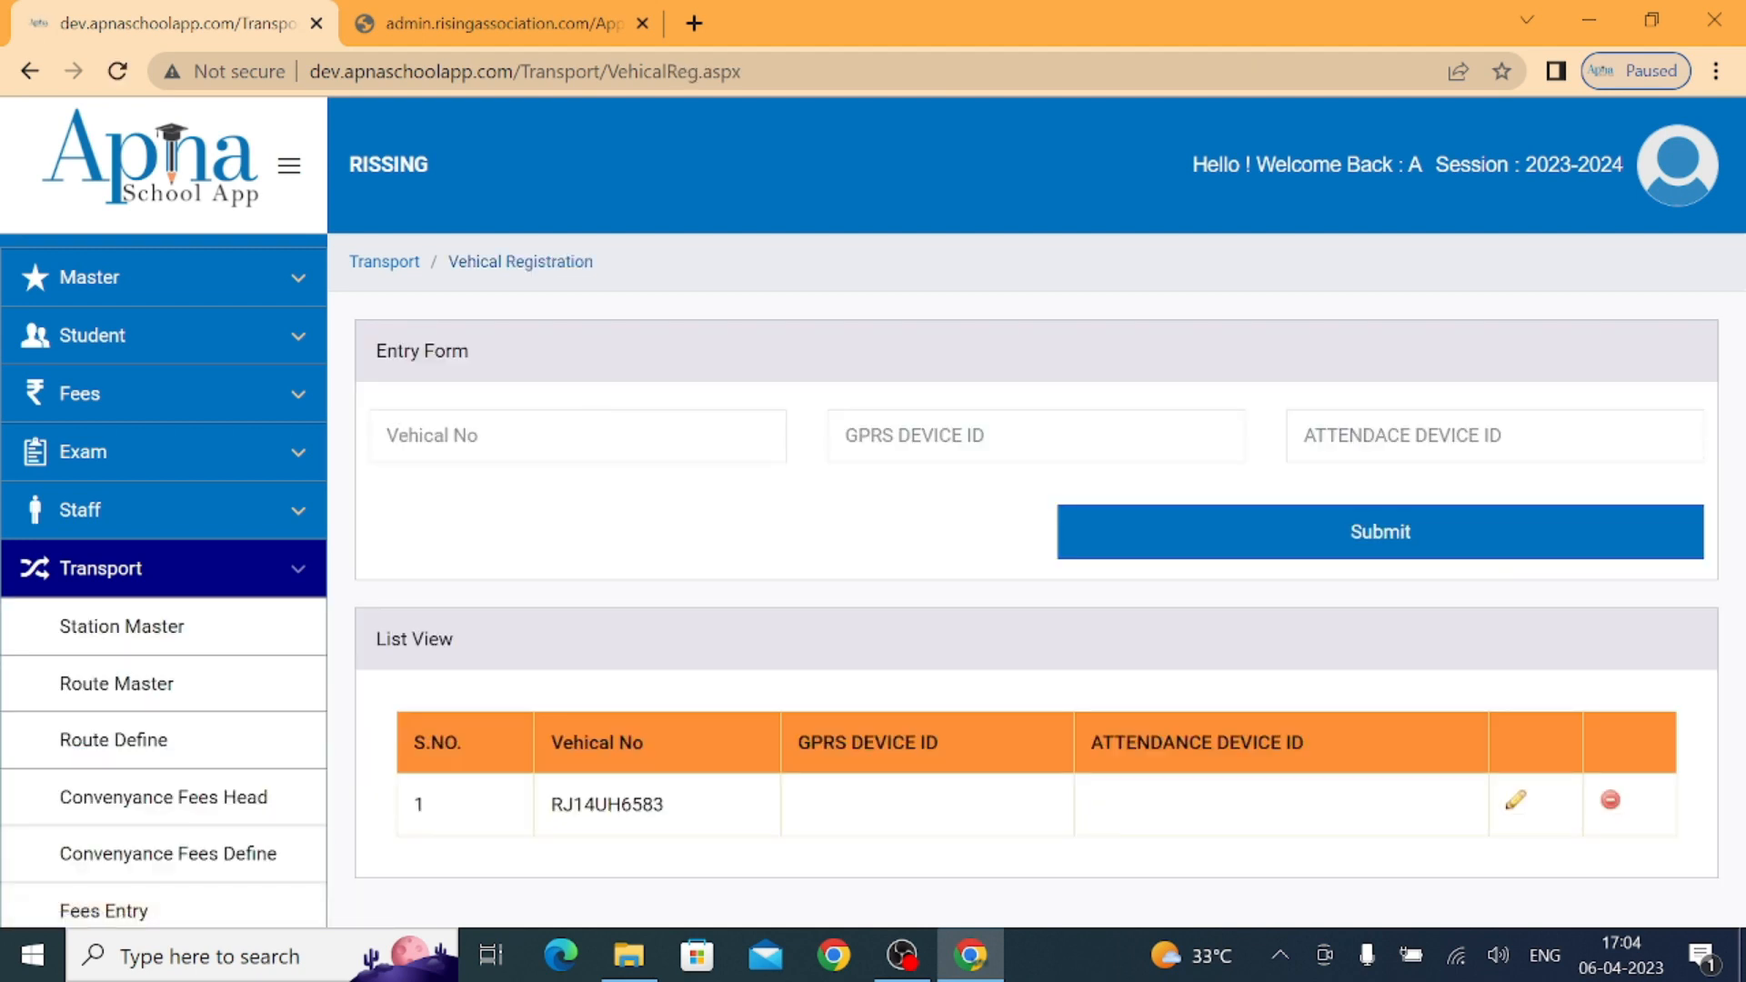
left_click(578, 436)
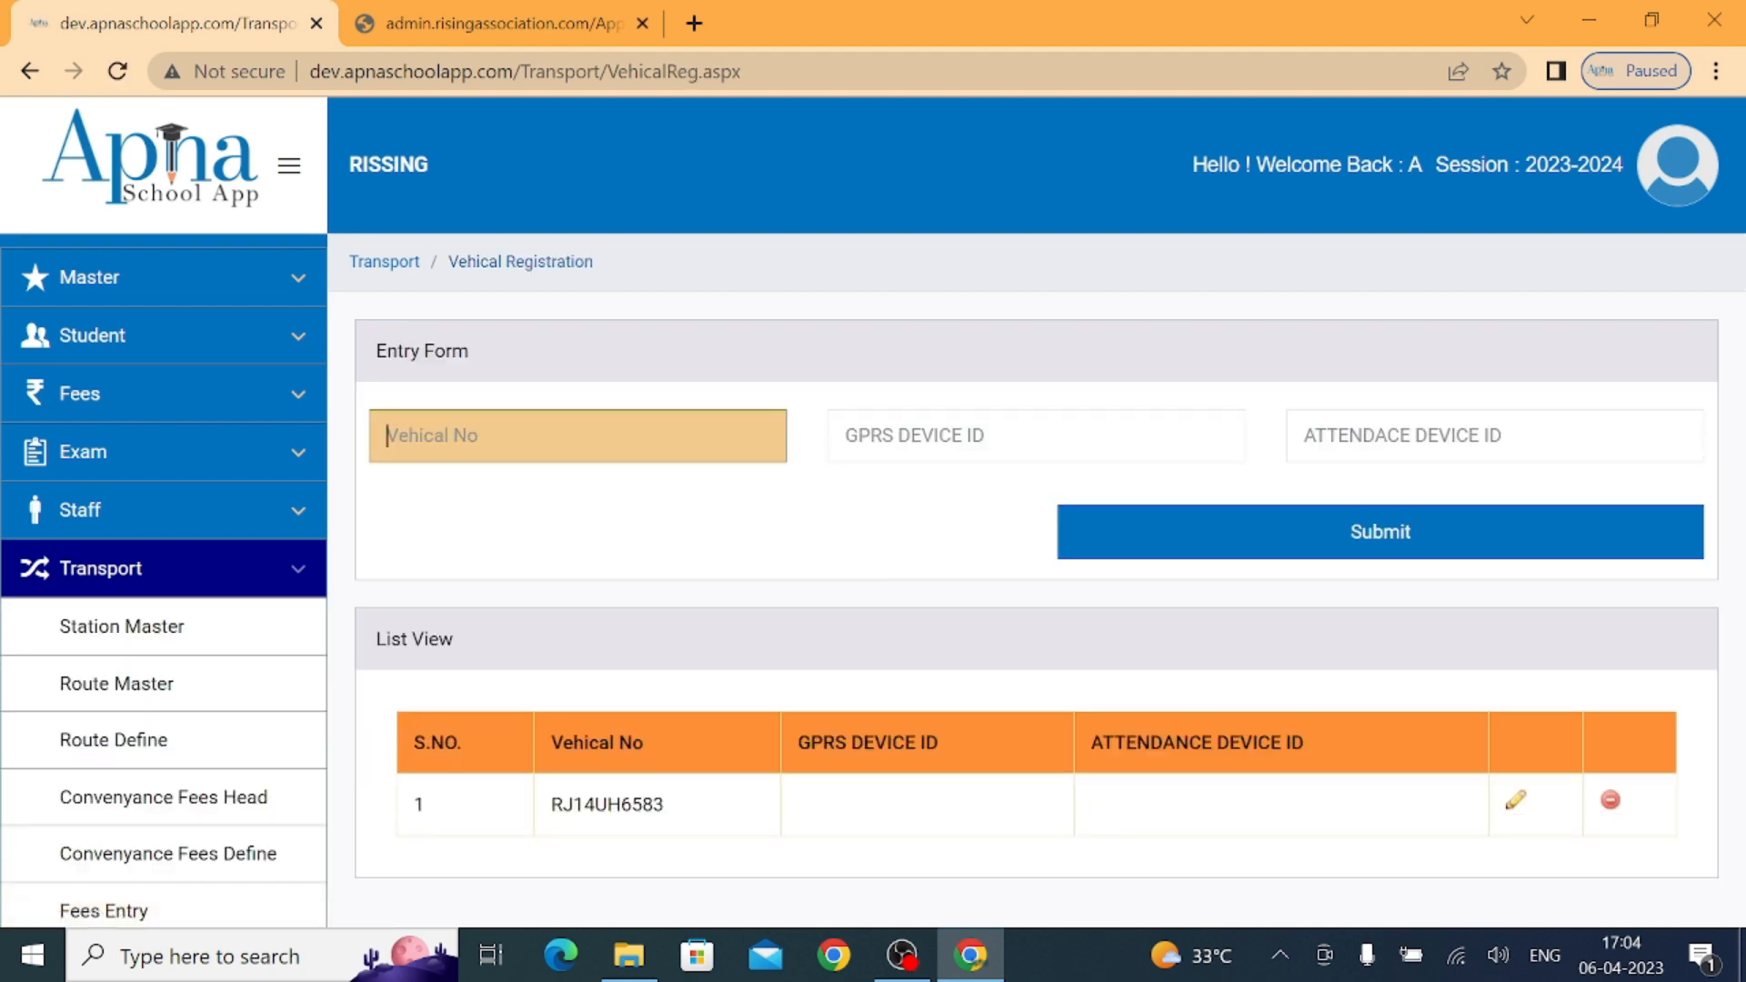
left_click(1036, 436)
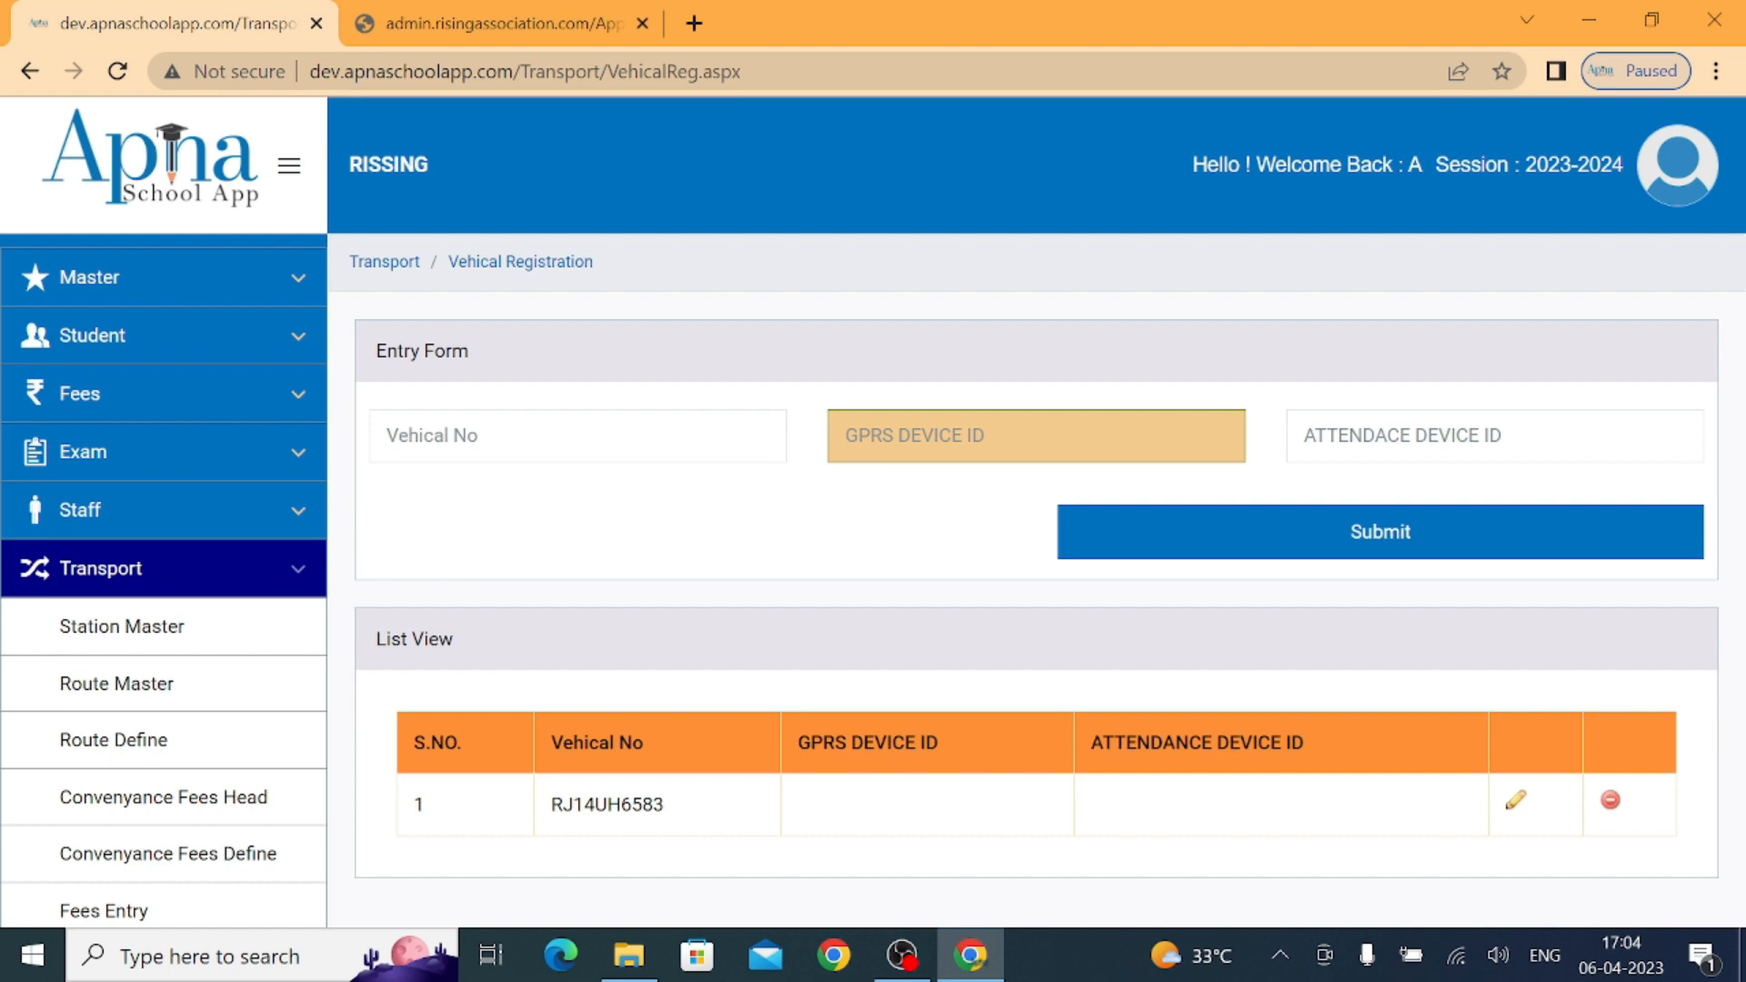
left_click(1494, 435)
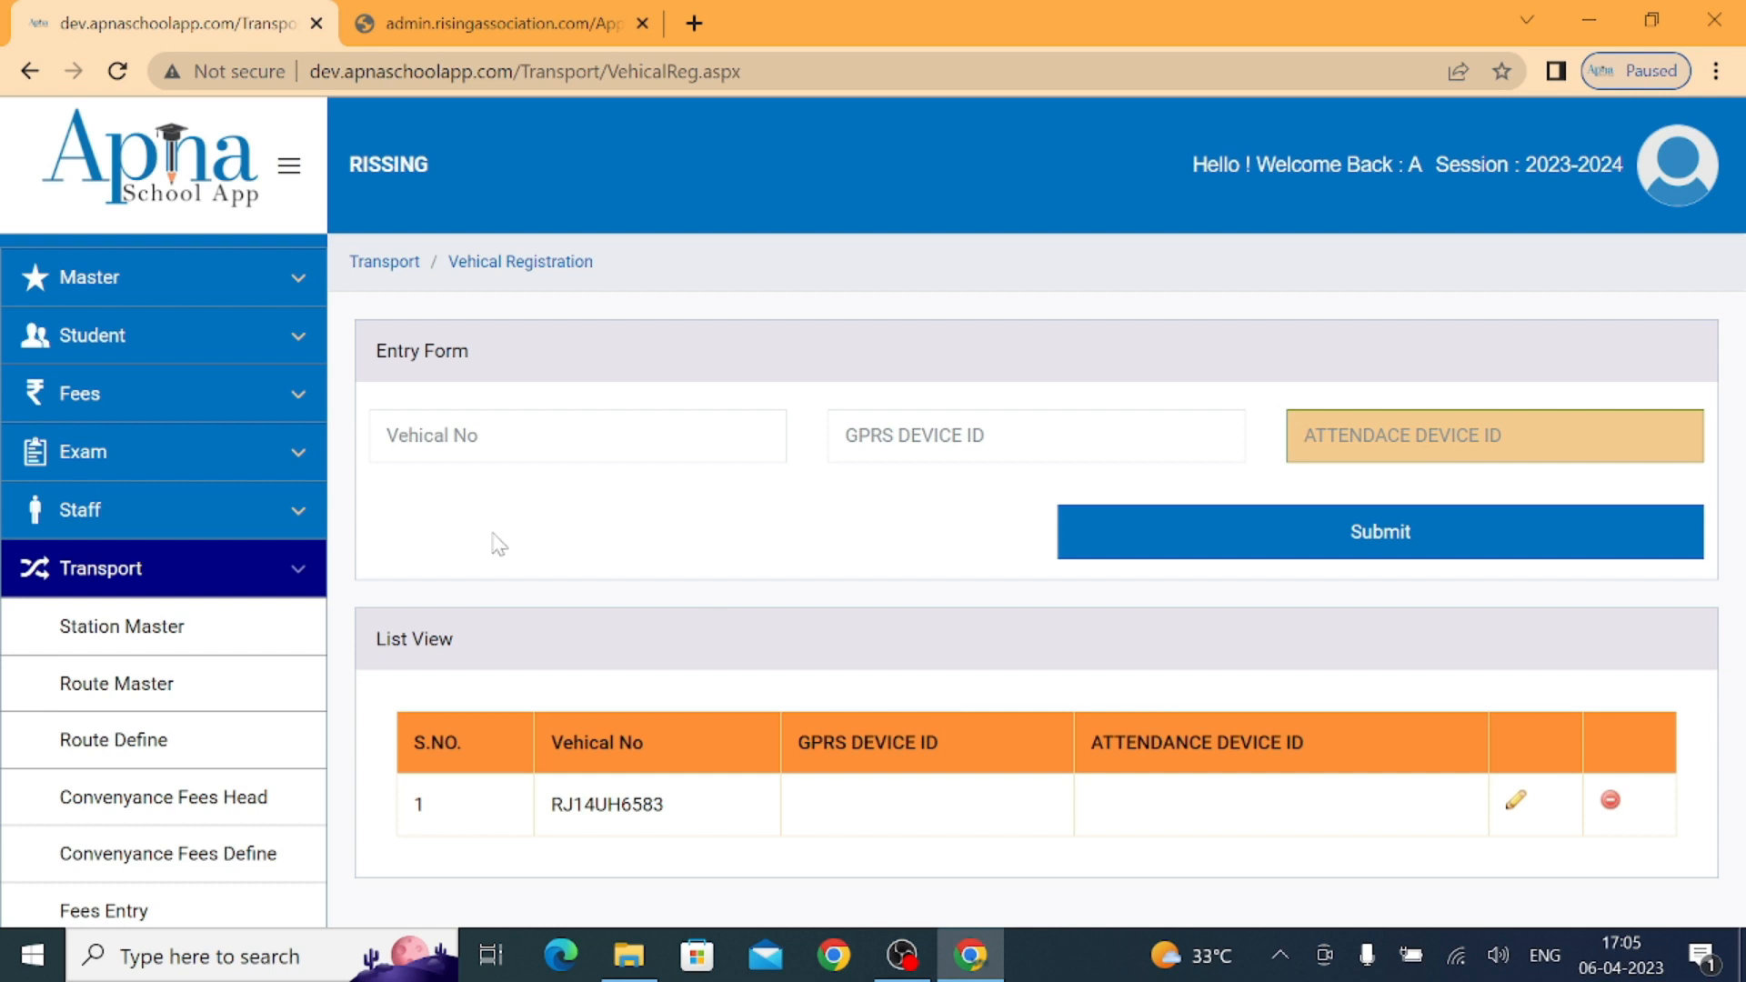
left_click(293, 570)
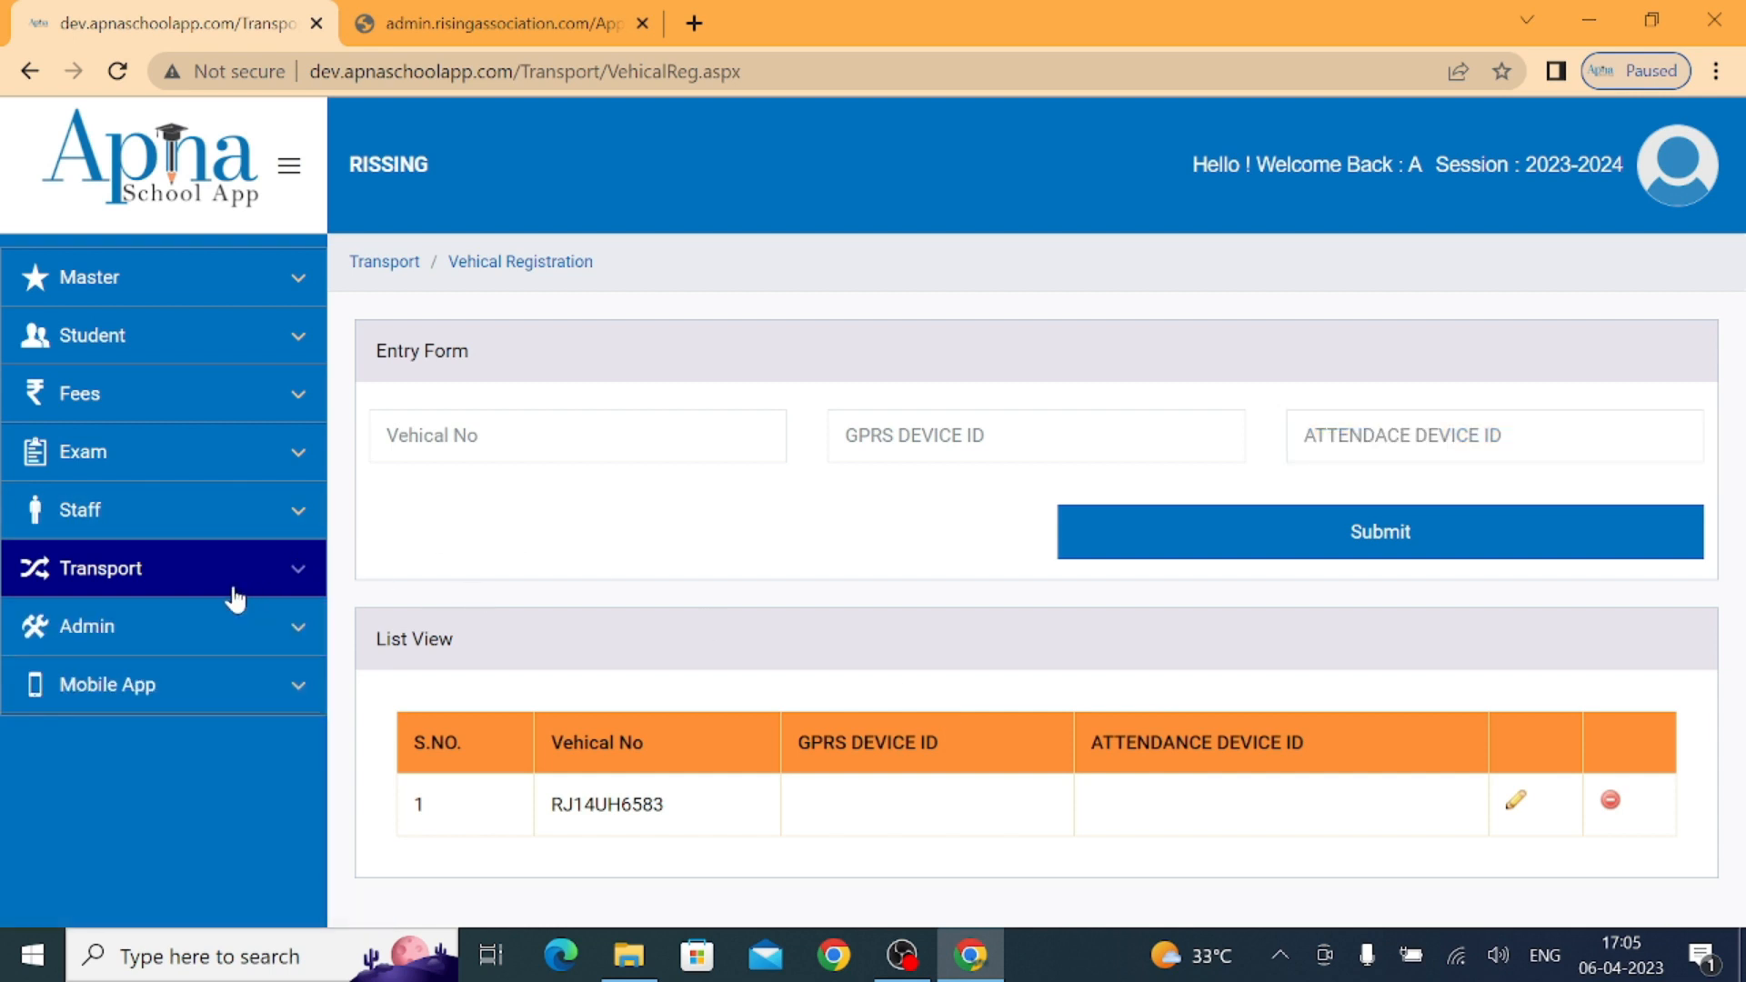
left_click(297, 573)
scroll(234, 764, "down", 5)
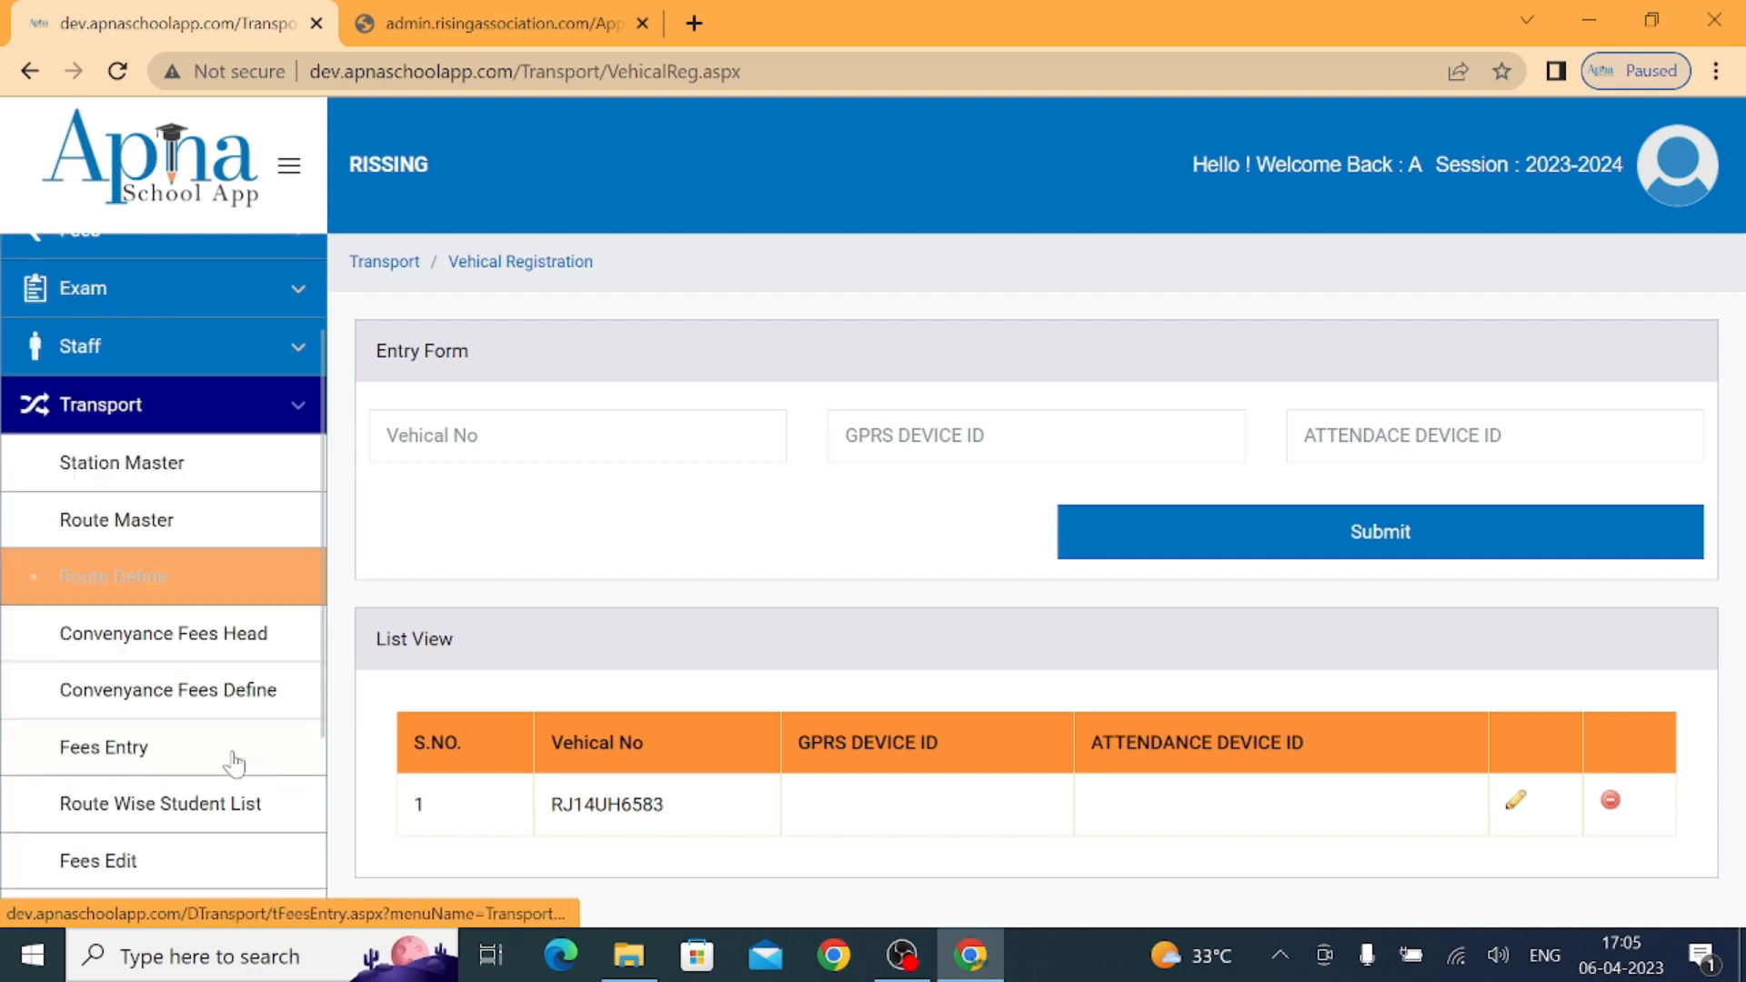
scroll(233, 764, "up", 2)
scroll(234, 764, "up", 3)
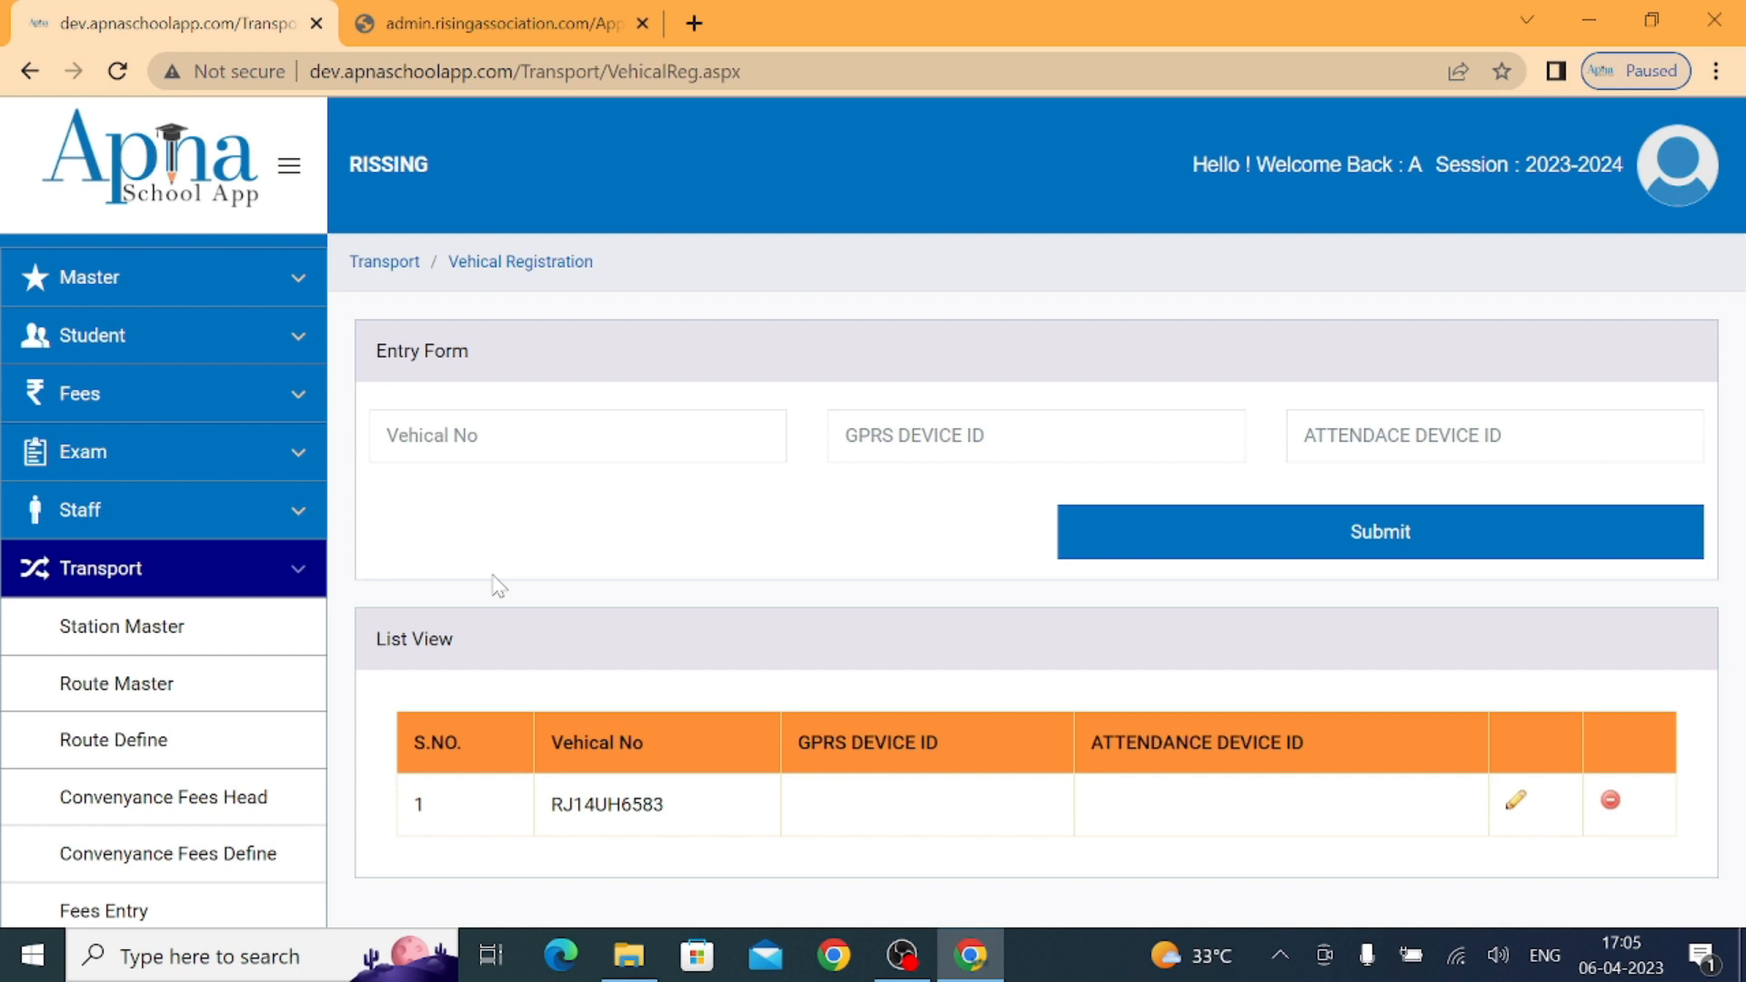
left_click(303, 575)
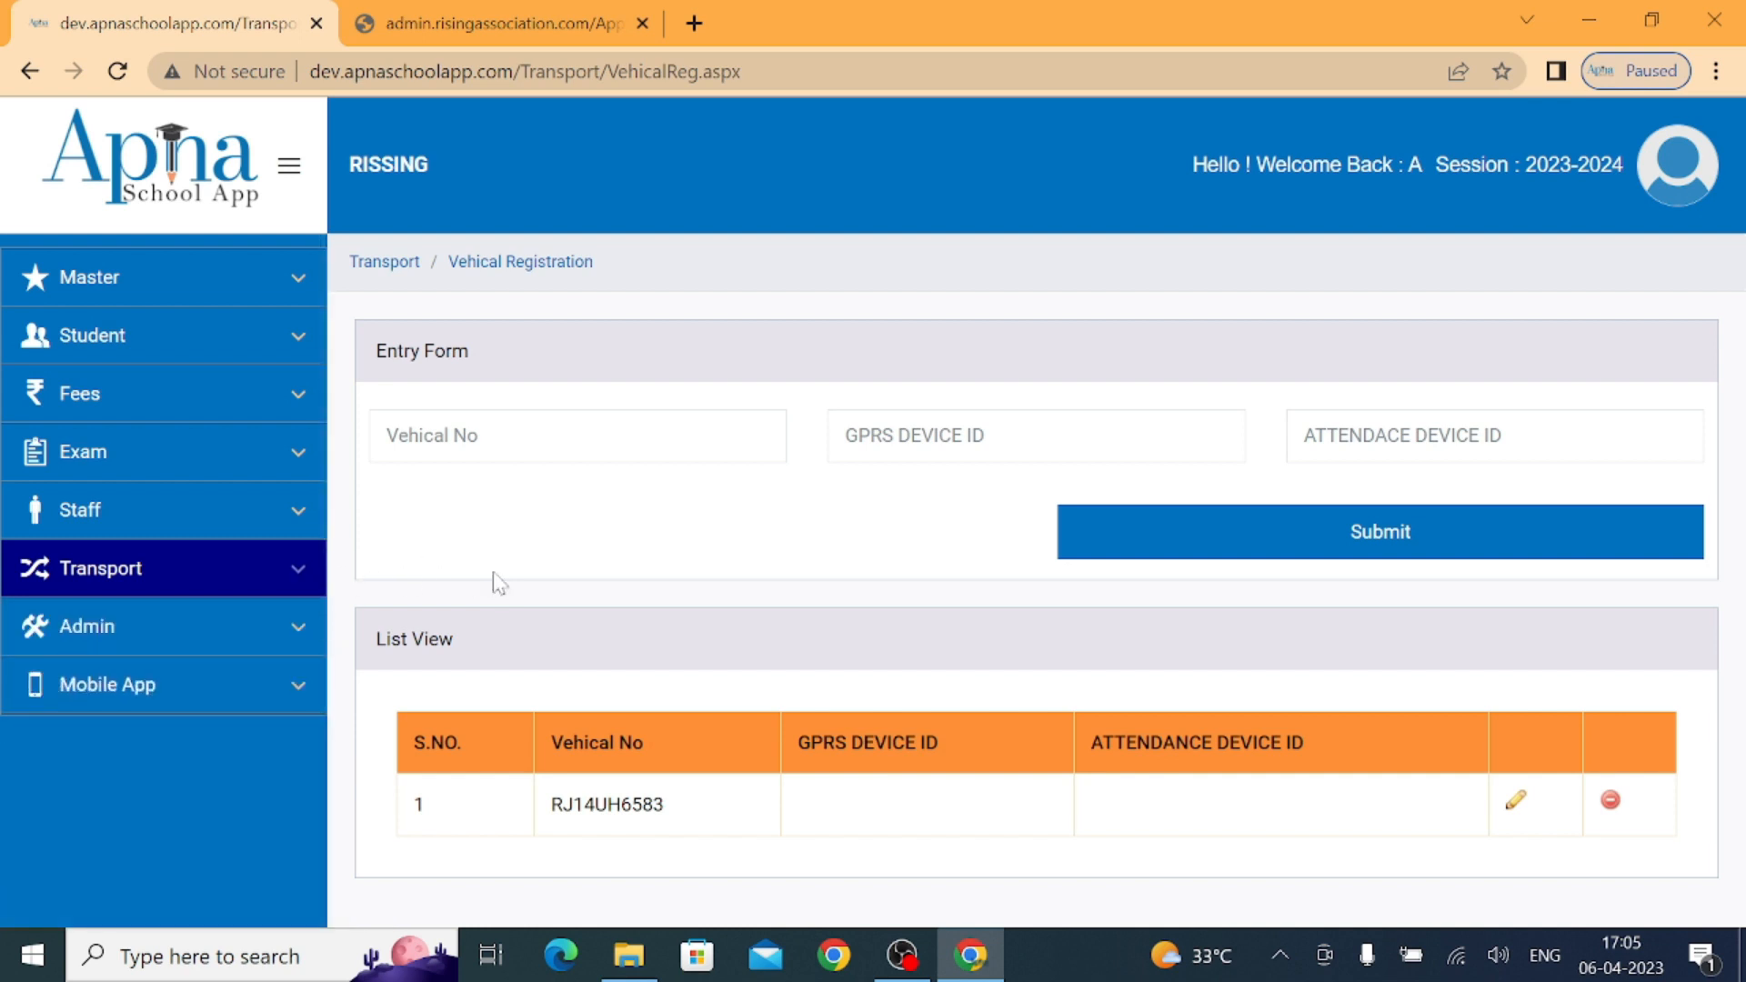